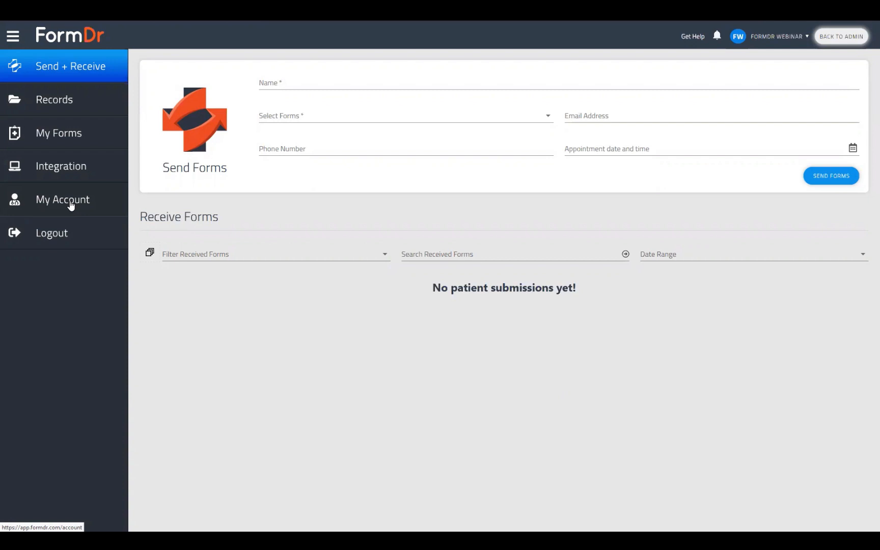
Open the product guide from the account's support page and go to its FormDr Updates section.
left_click(71, 206)
left_click(301, 111)
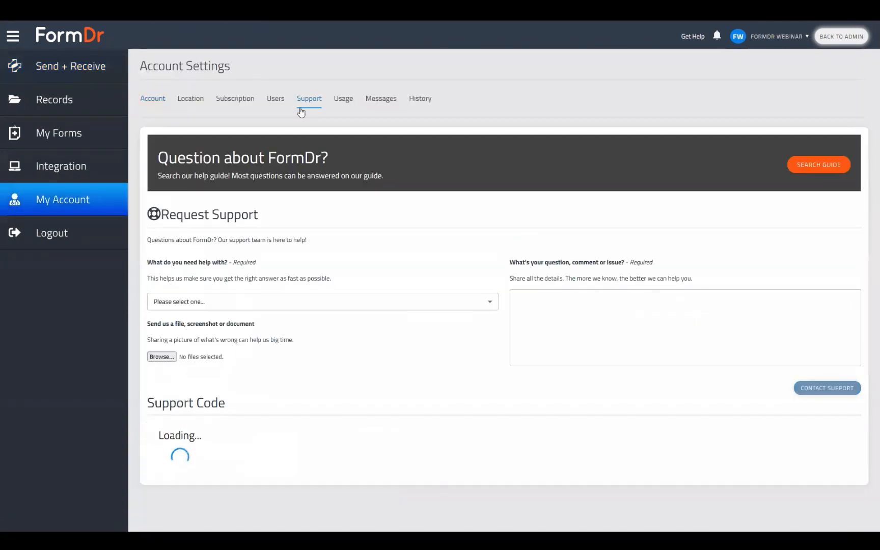
left_click(802, 164)
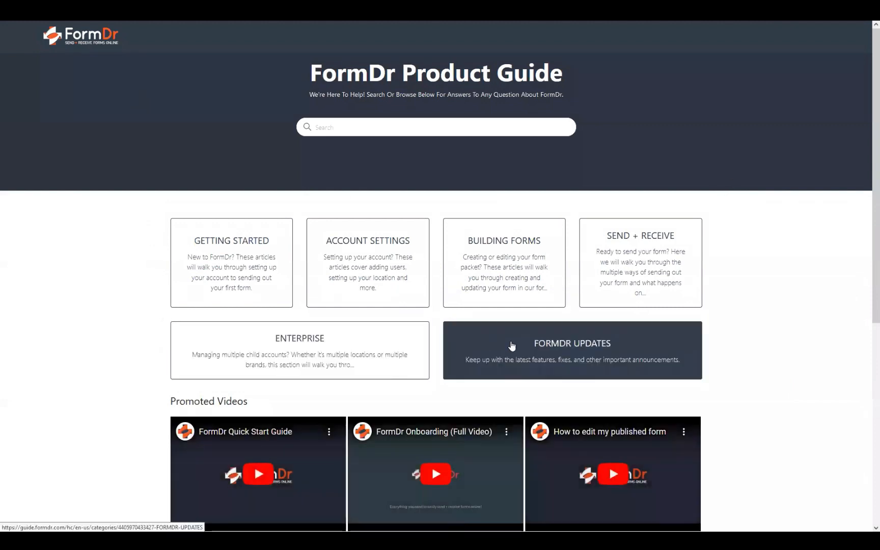
left_click(567, 356)
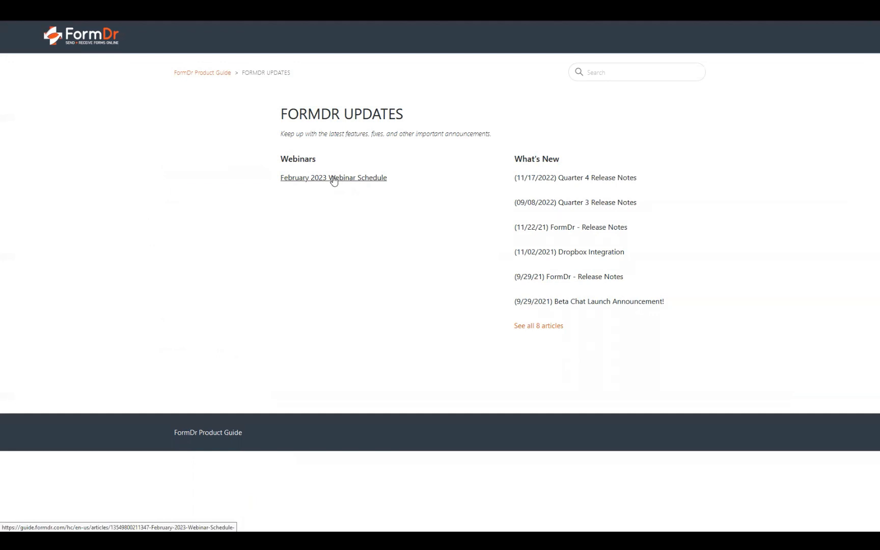
Read through the February 2023 Webinar Schedule article, including the onboarding, beginner and advanced form building schedules, and return to the account page.
left_click(333, 181)
scroll(424, 275, "down", 6)
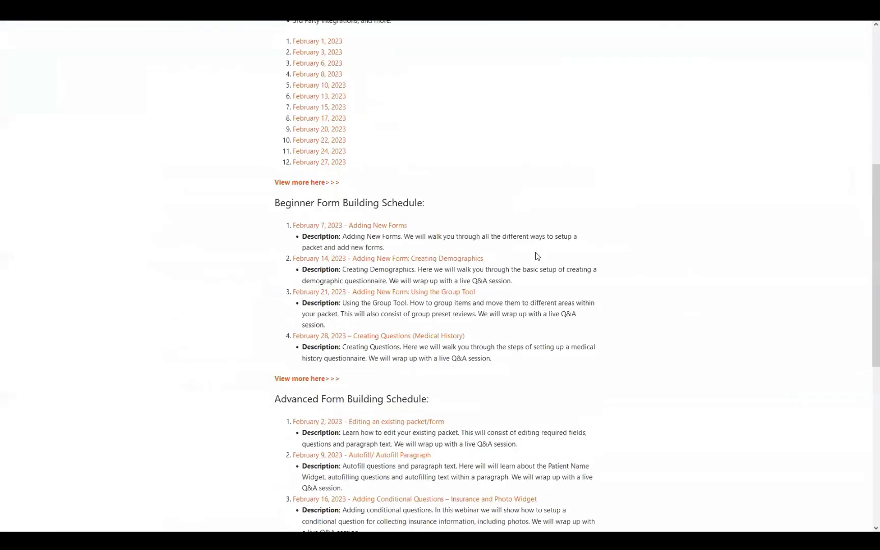
scroll(540, 254, "down", 3)
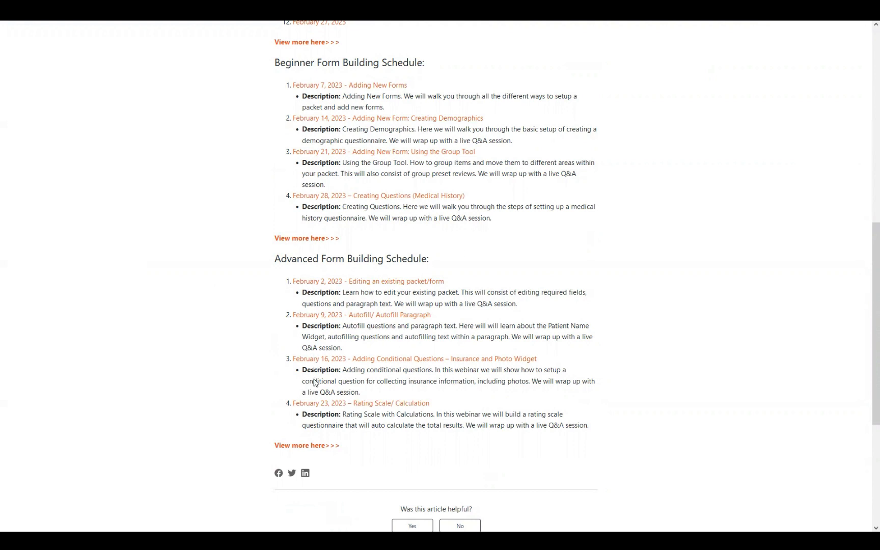
scroll(314, 383, "up", 9)
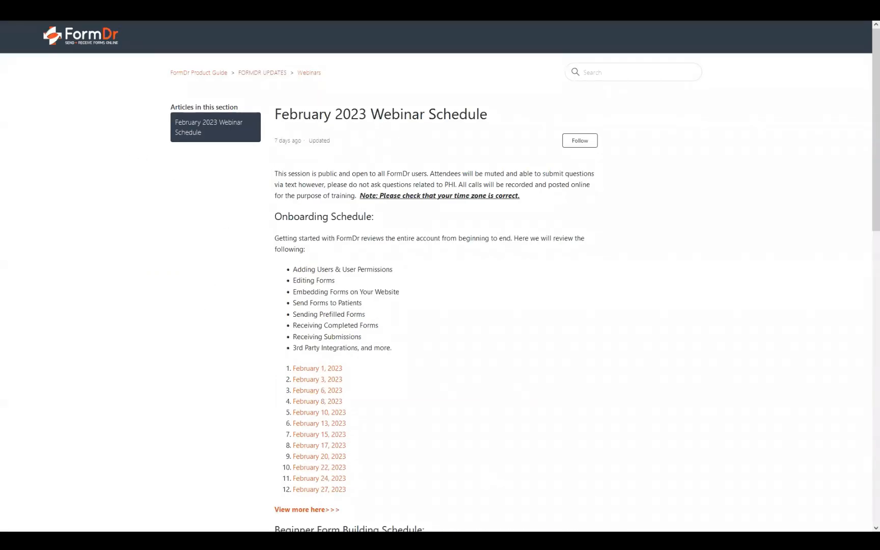
key("ctrl+shift+Tab")
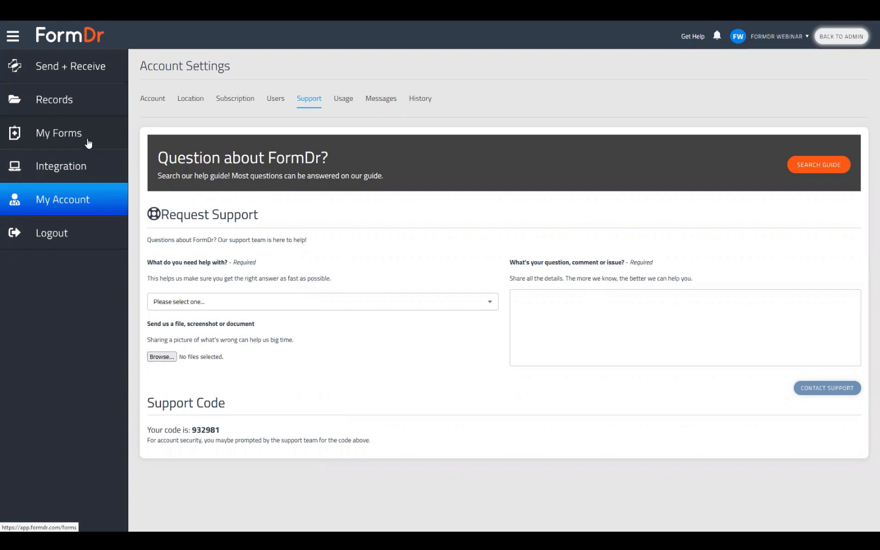
In My Forms, move the Registration Packet below Sample Signature and back above it, and view the packet's available actions.
left_click(92, 73)
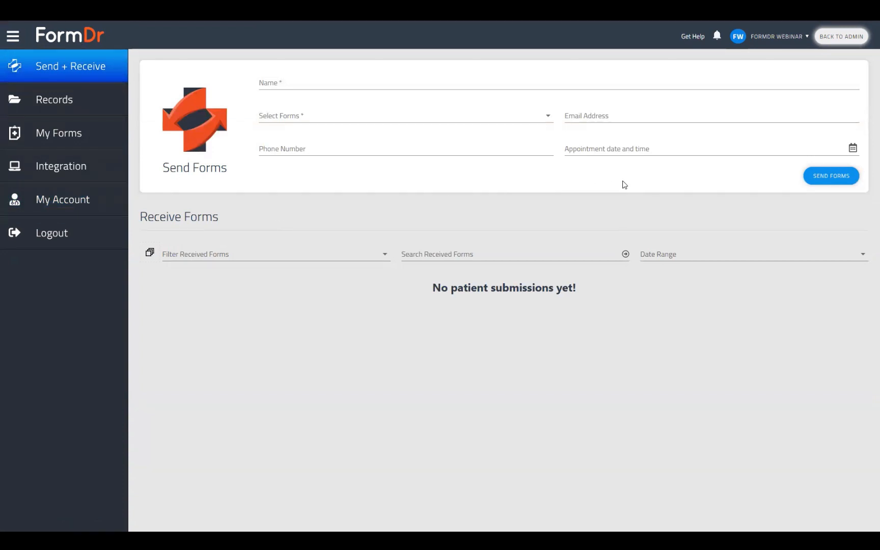
left_click(58, 140)
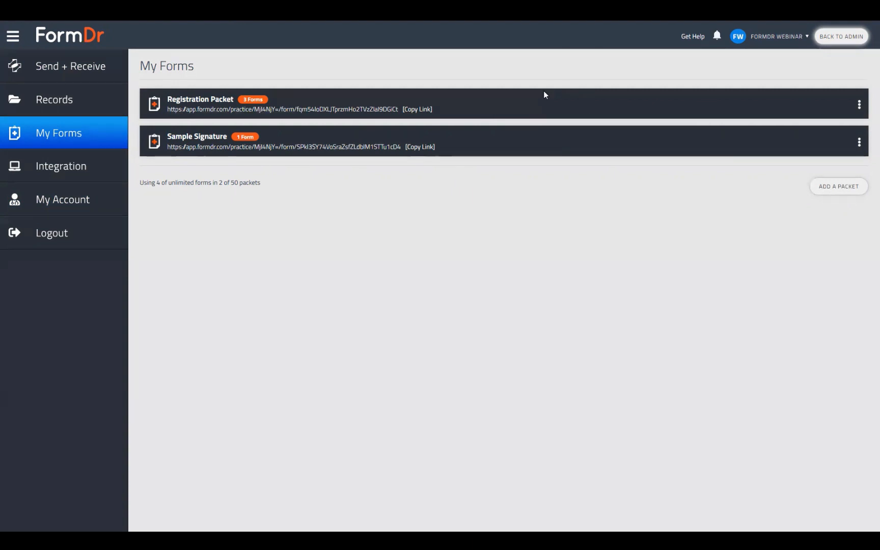
mouse_move(594, 99)
left_mouse_down()
mouse_move(603, 141)
mouse_move(589, 112)
mouse_move(595, 158)
left_mouse_up()
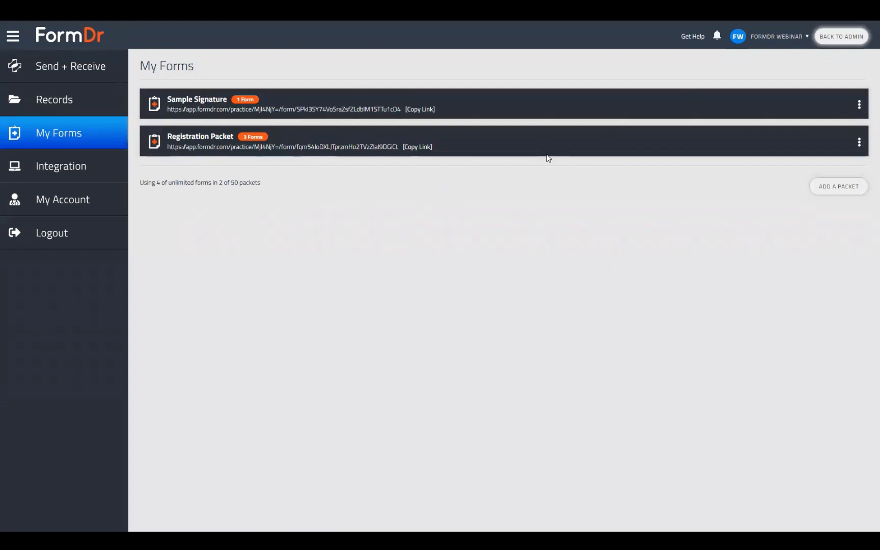
left_click_drag(539, 138, 535, 95)
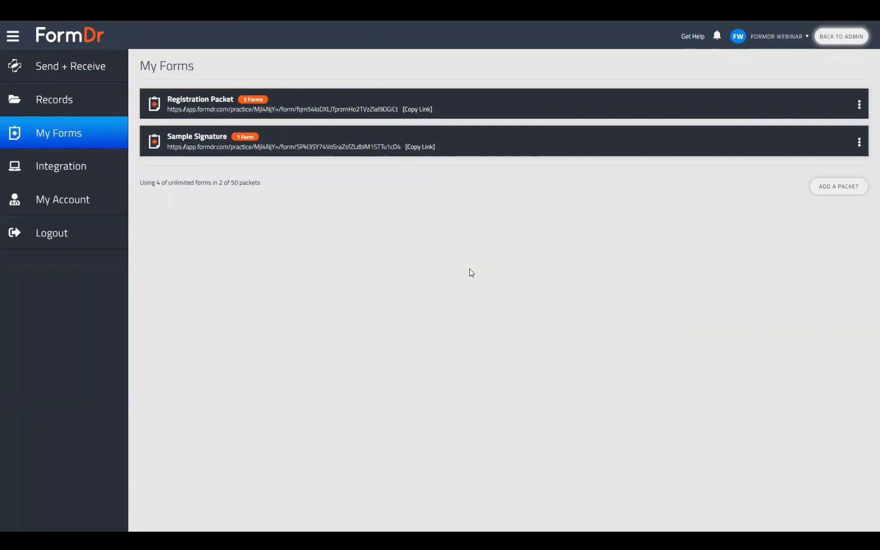
left_click(860, 107)
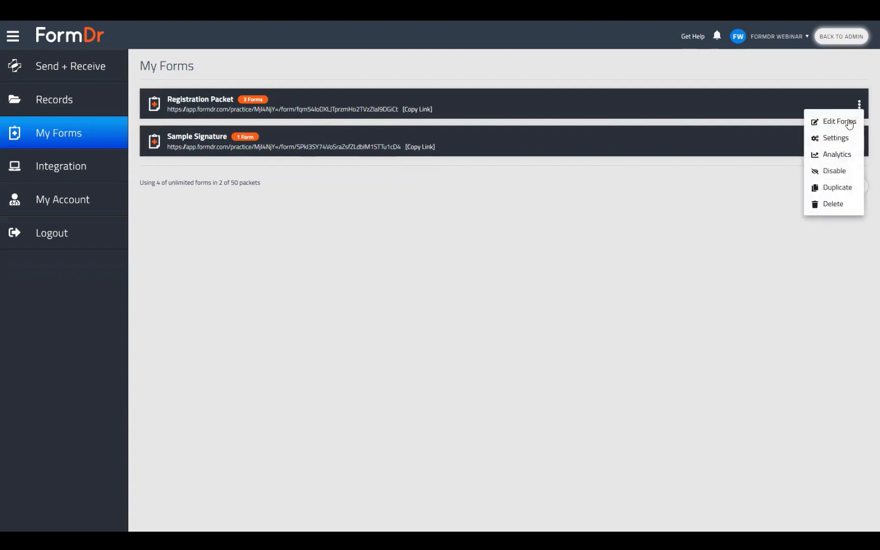
left_click(697, 206)
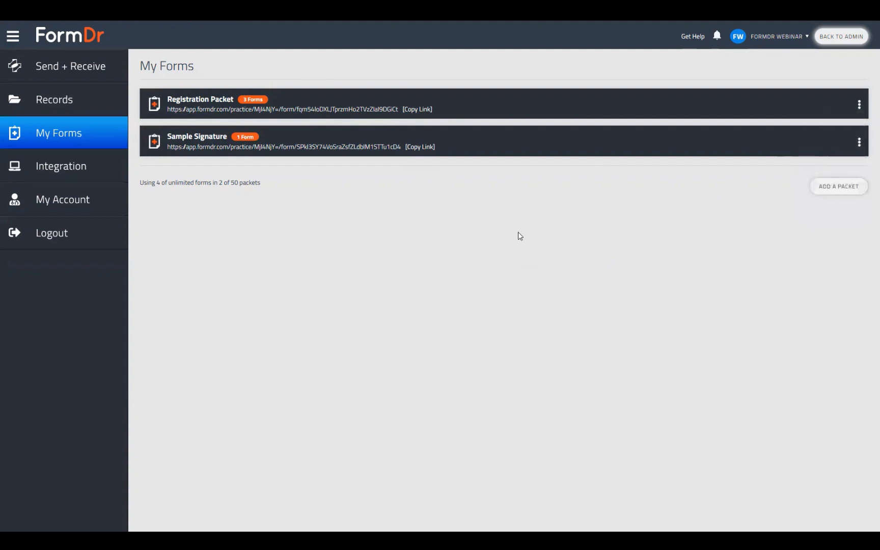
Create a new packet and add a from-scratch form named "Scratch" to it.
left_click(835, 187)
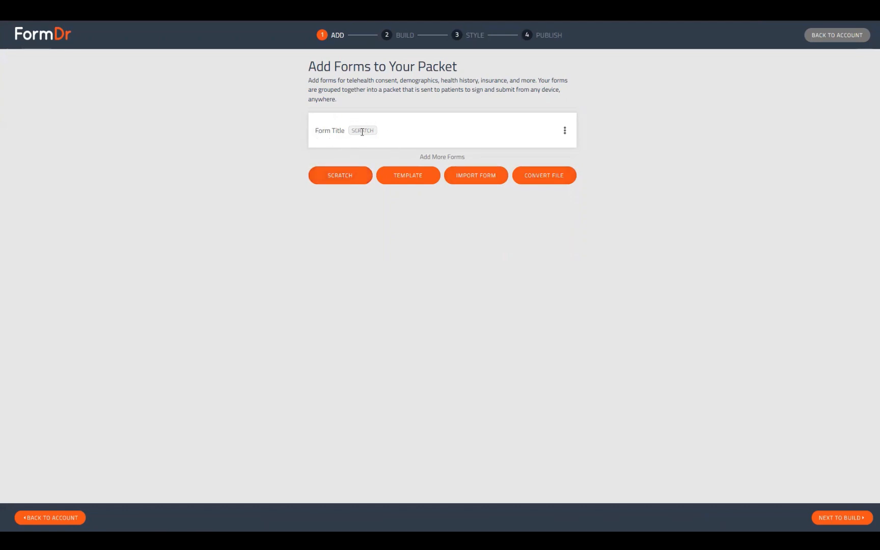
left_click(336, 180)
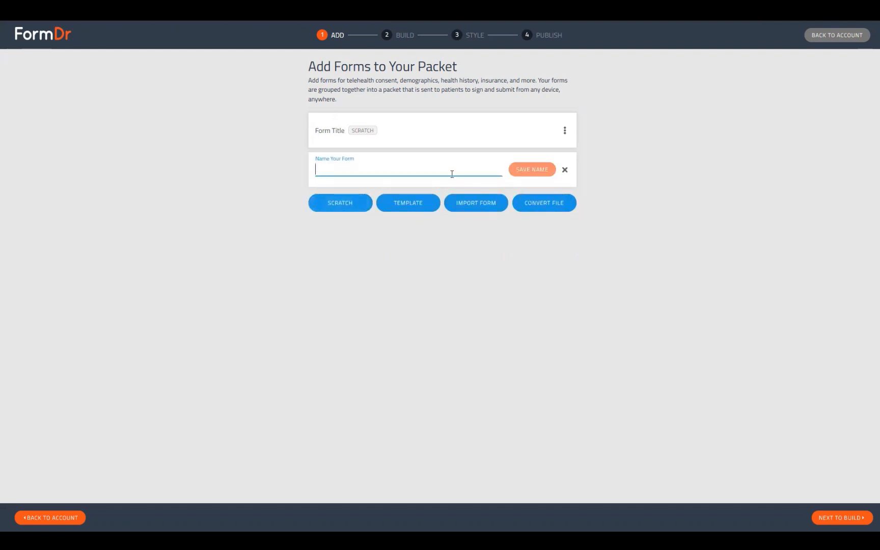
type("Scratch")
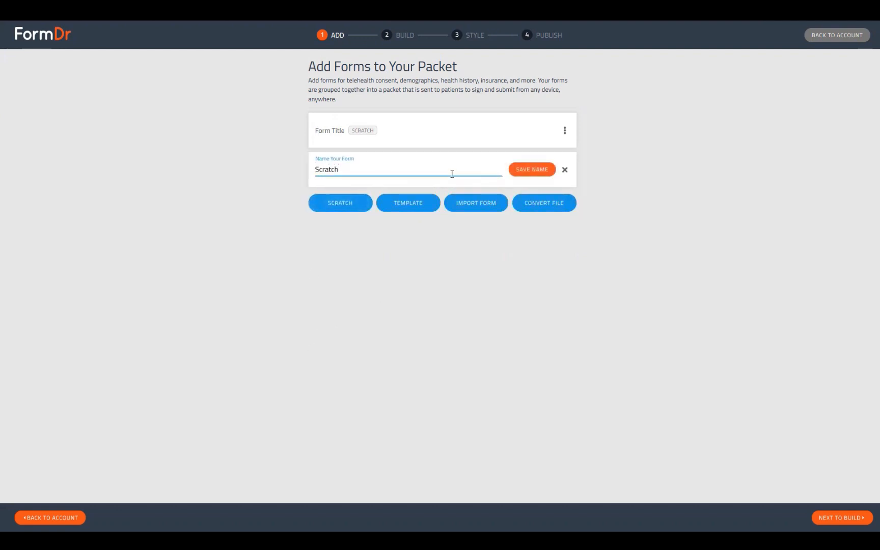
left_click(517, 171)
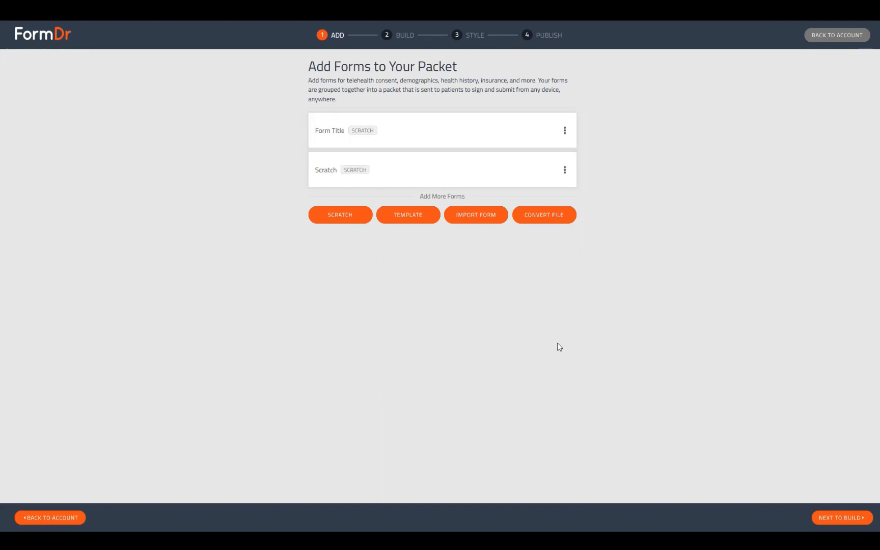
Continue to the Build stage and view the Scratch form, ending on the Form Title form.
left_click(839, 517)
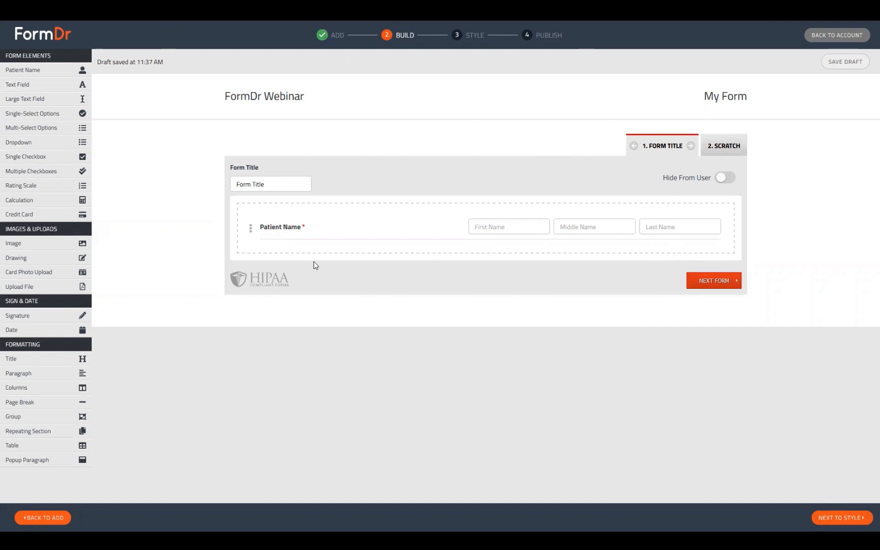
left_click(719, 147)
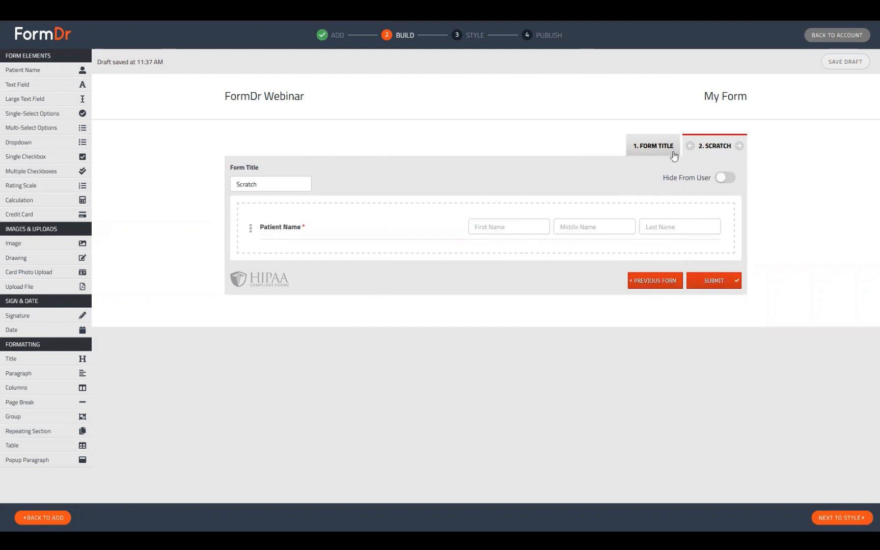
left_click(653, 149)
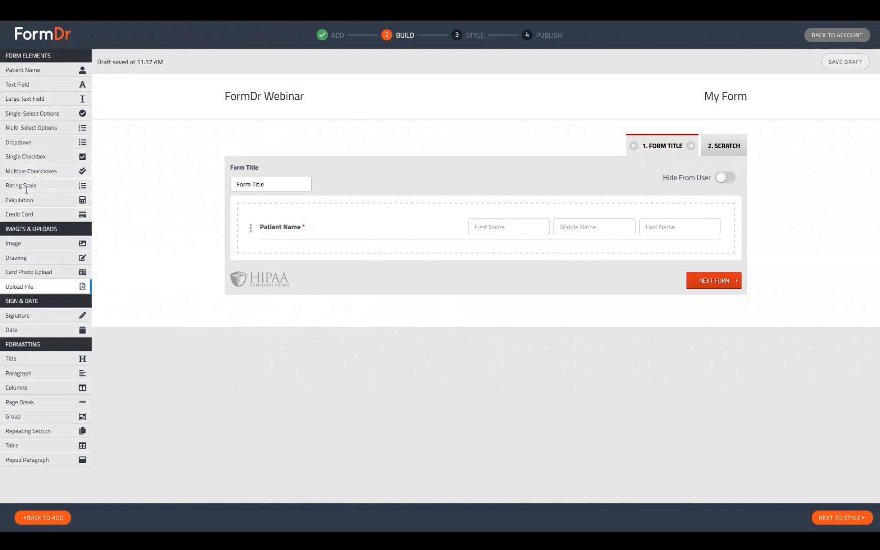
Add two text fields to the Form Title form, one below and one above the Patient Name field.
left_click(25, 84)
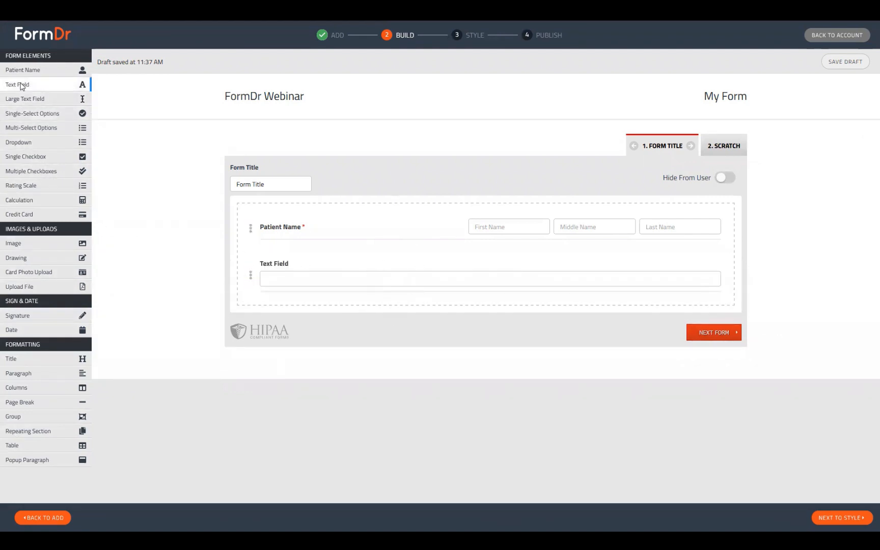
left_click_drag(23, 93, 308, 355)
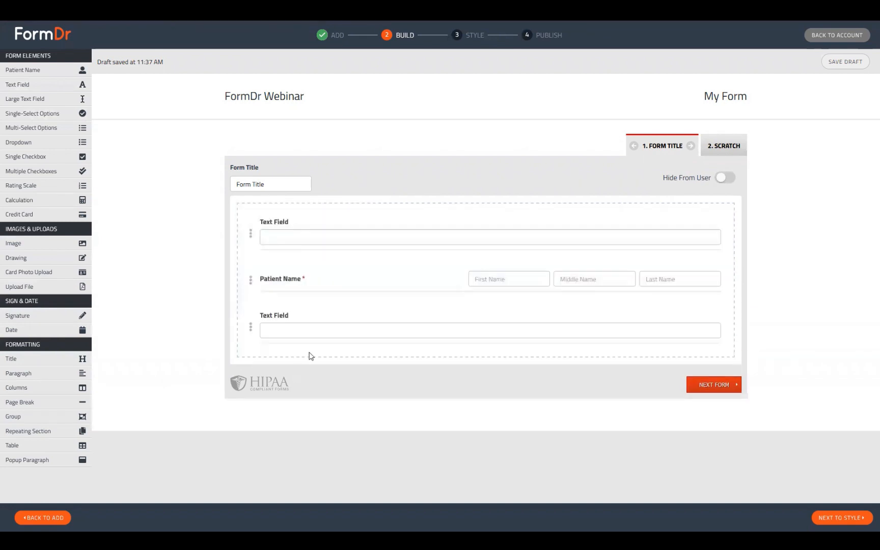
Delete both text fields from the Form Title form, leaving only the Patient Name field.
left_click(250, 234)
left_click(636, 271)
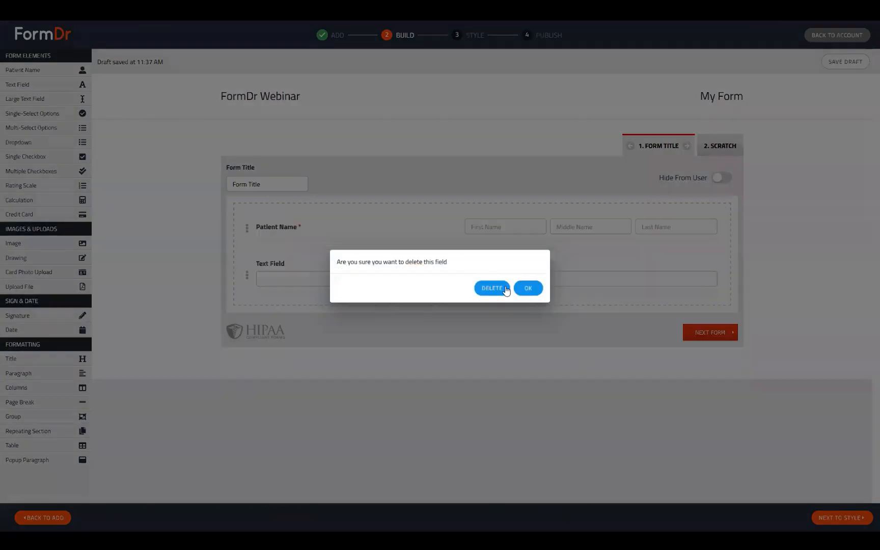
left_click(492, 288)
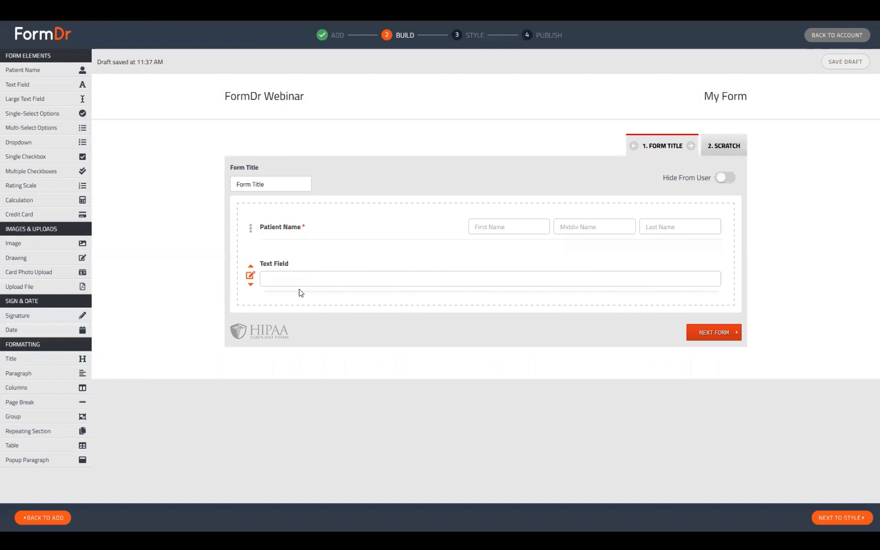
left_click(249, 276)
left_click(638, 310)
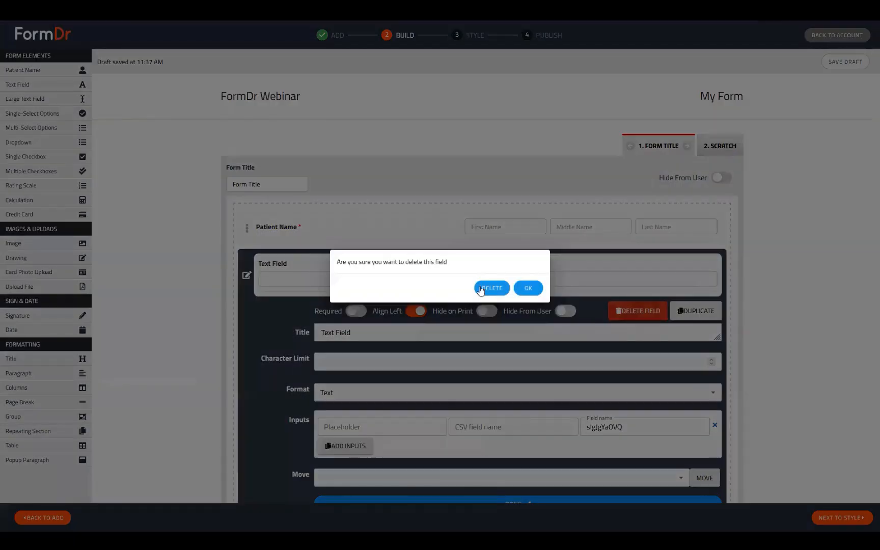
left_click(484, 289)
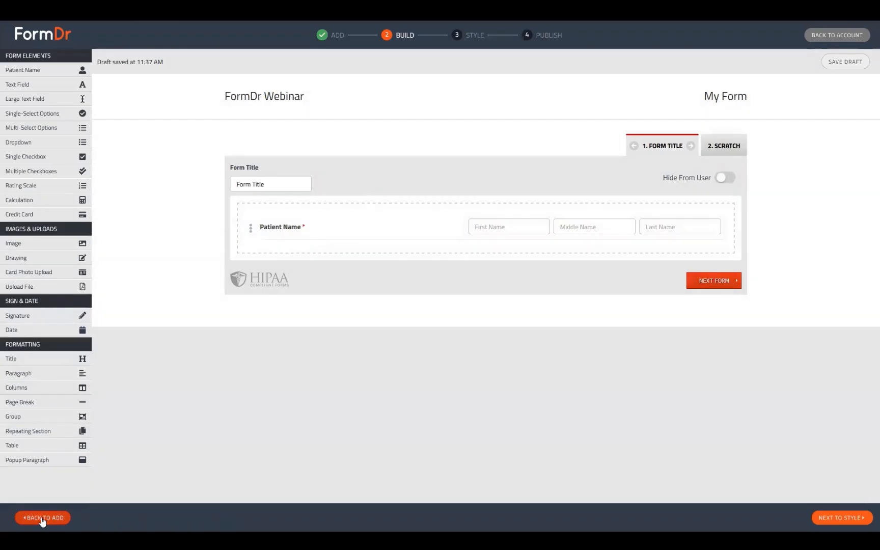
Go back to the Add stage and delete the Scratch form from the packet.
left_click(43, 518)
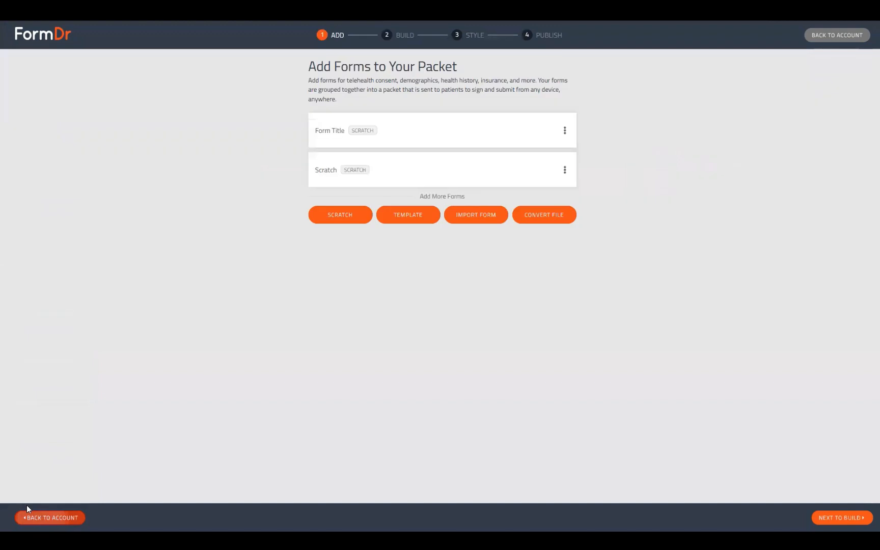
left_click(565, 171)
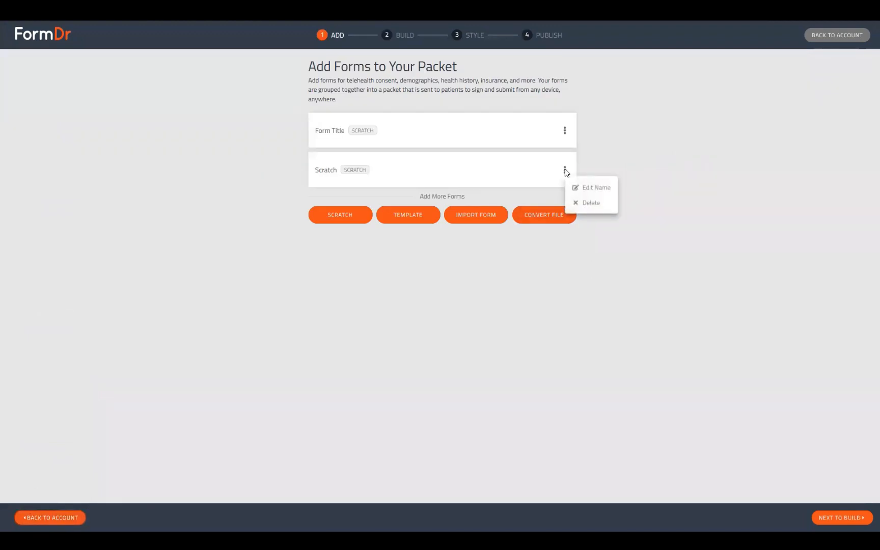
left_click(586, 203)
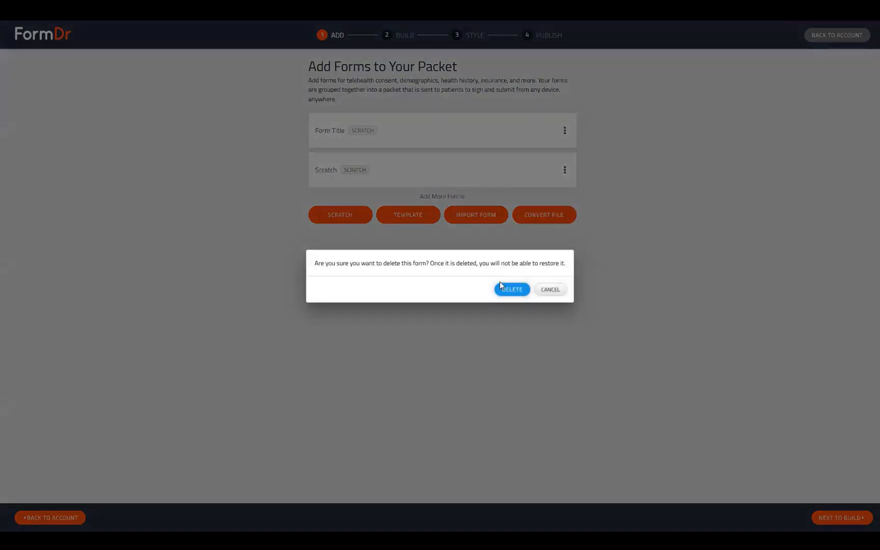
left_click(503, 288)
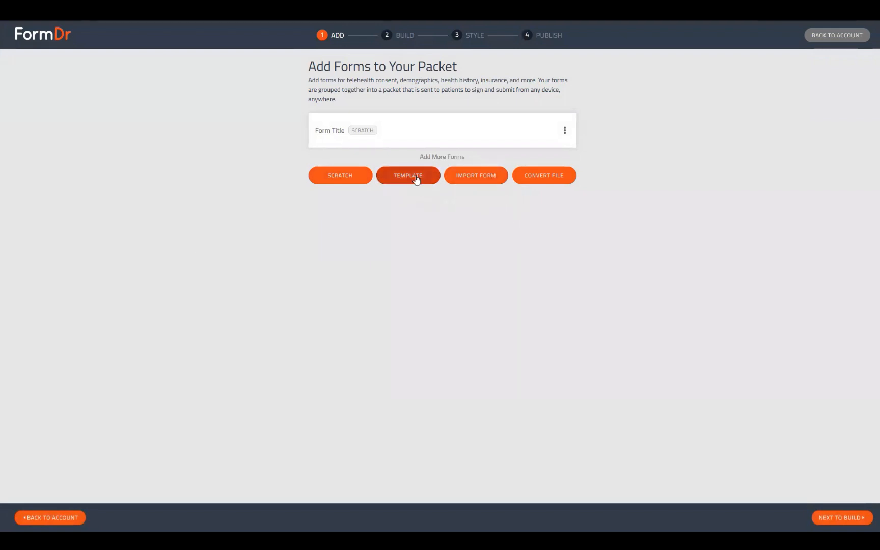
Filter the template library by Registration Forms and preview the Physical Therapy Intake Form Packet.
left_click(415, 175)
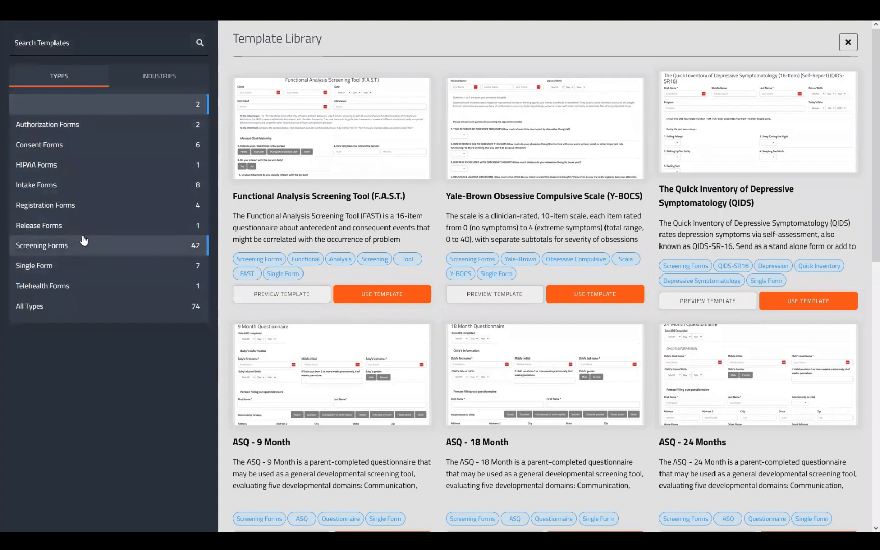
left_click(66, 209)
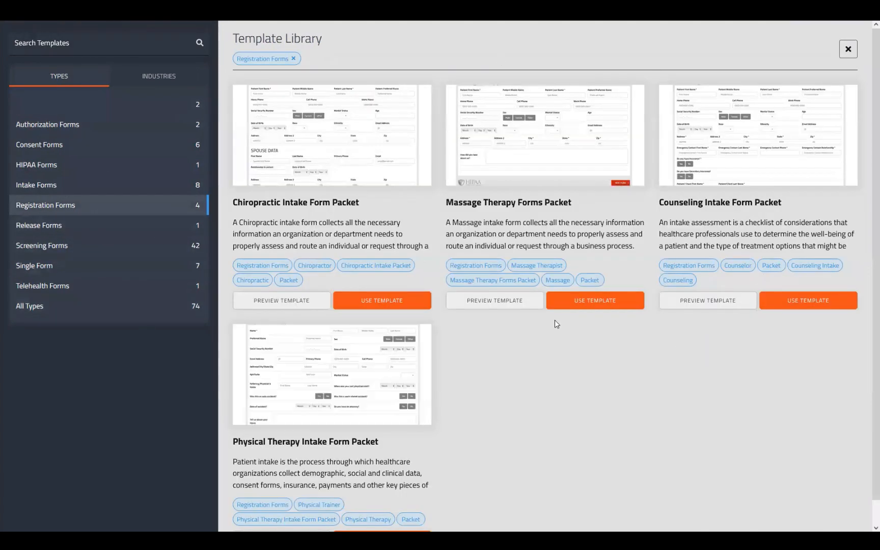
mouse_move(373, 395)
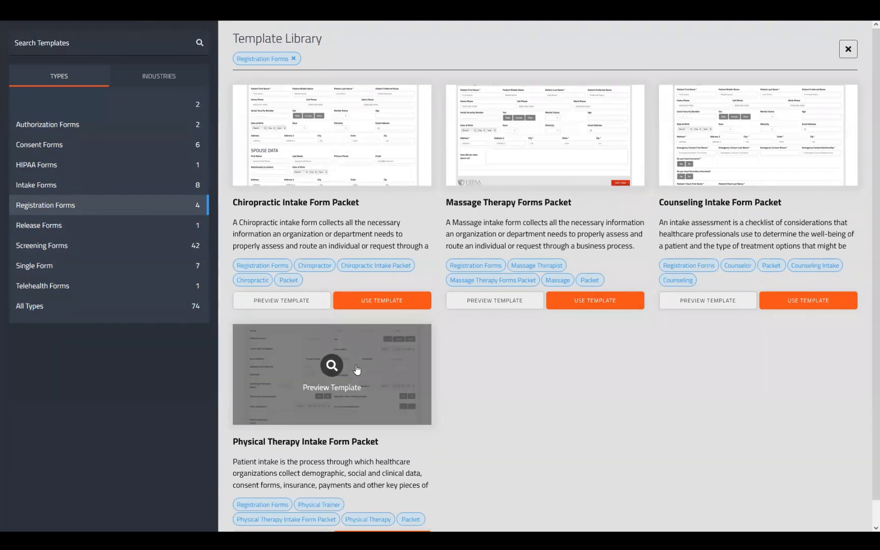
mouse_move(569, 129)
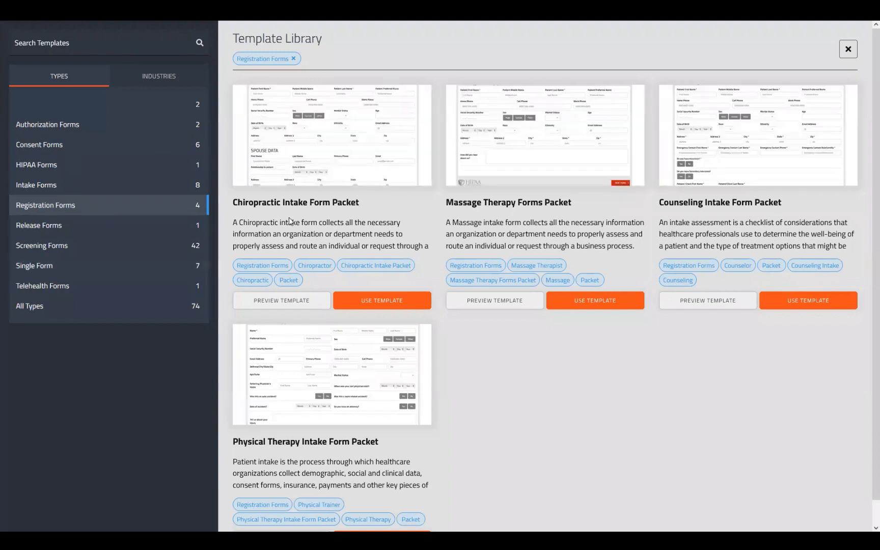
mouse_move(753, 138)
left_click(344, 377)
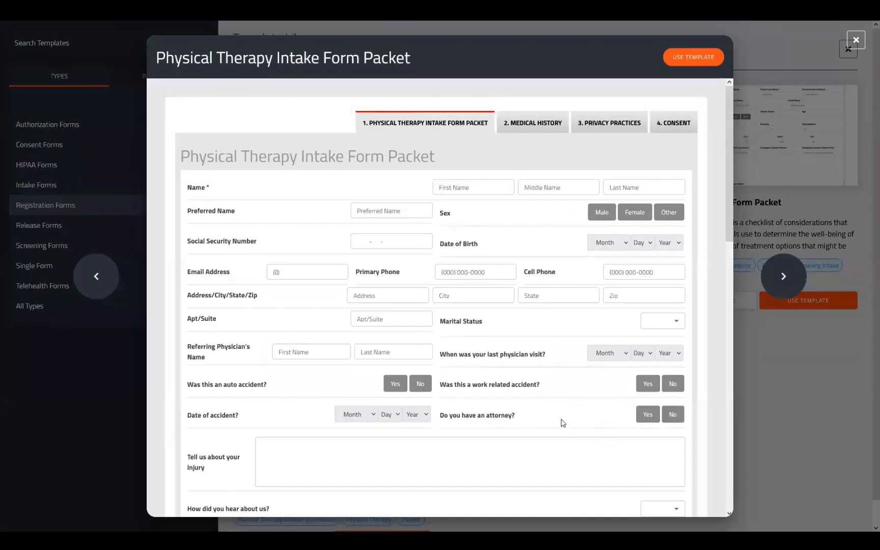
Examine the name, contact and address fields on the first form of the Physical Therapy Intake Form Packet preview.
left_click_drag(212, 192, 200, 190)
left_click(213, 189)
scroll(464, 365, "down", 5)
scroll(522, 296, "up", 5)
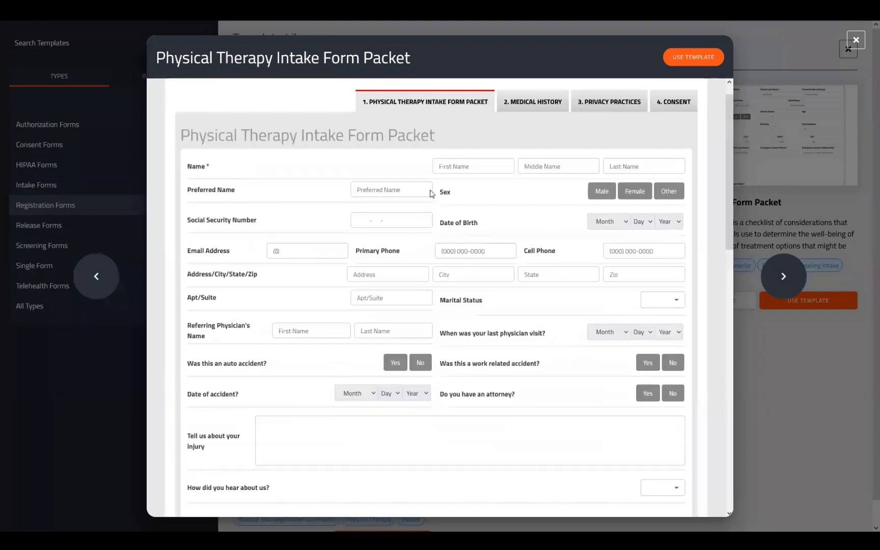
left_click(362, 277)
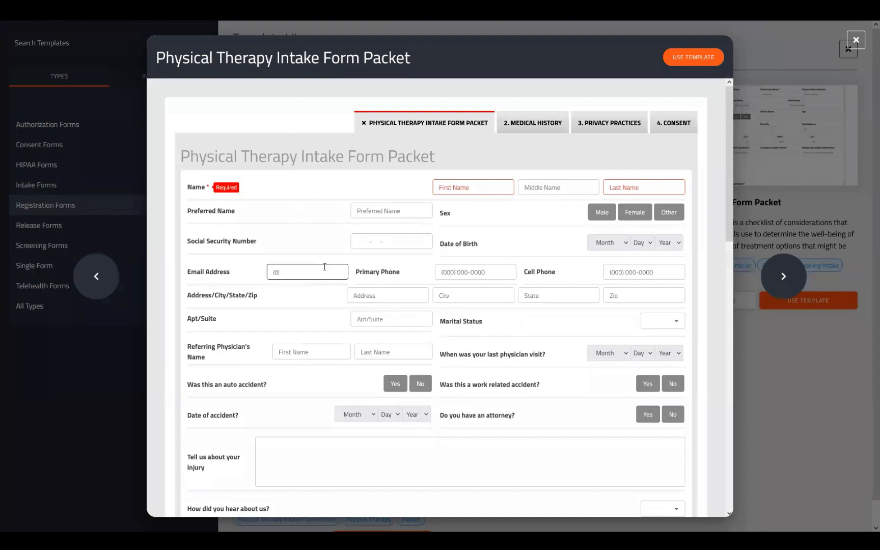
Switch the "Is the patient a minor?" answer between No and Yes to examine its conditional responsible party fields.
scroll(453, 334, "down", 6)
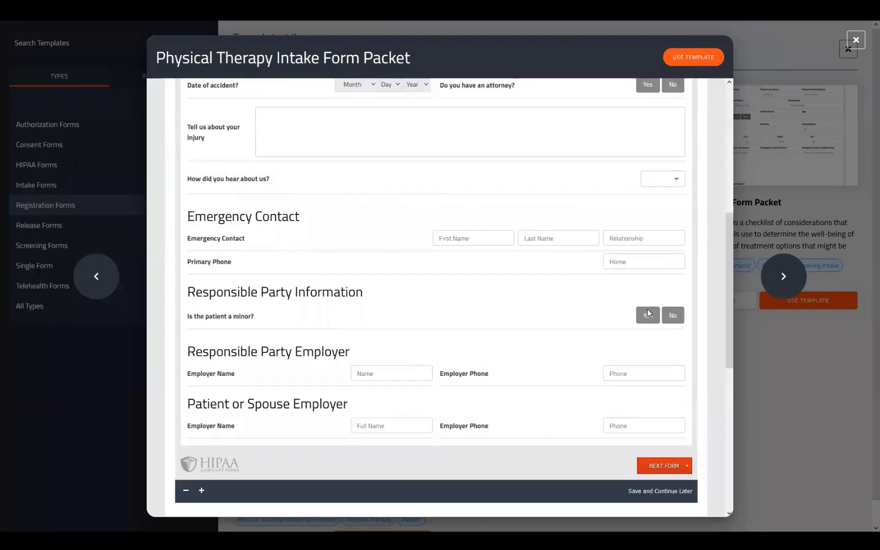
left_click(670, 314)
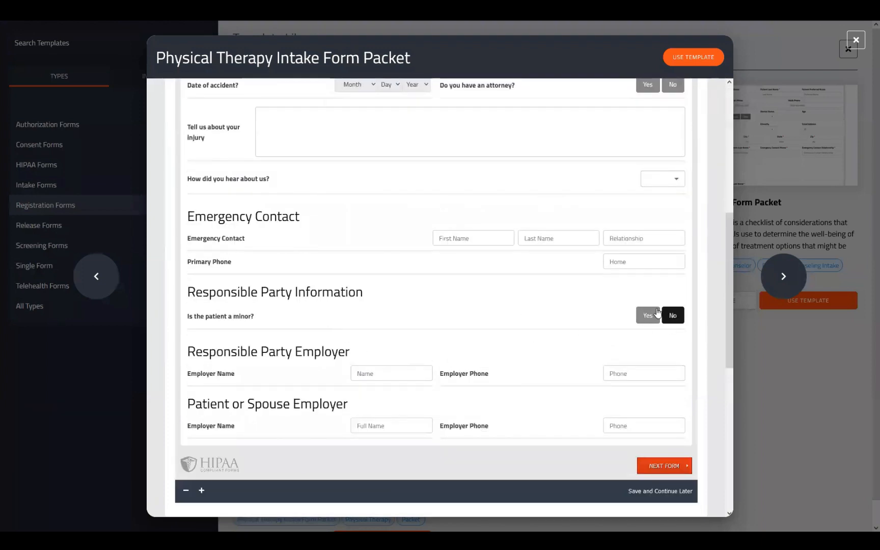
left_click(650, 313)
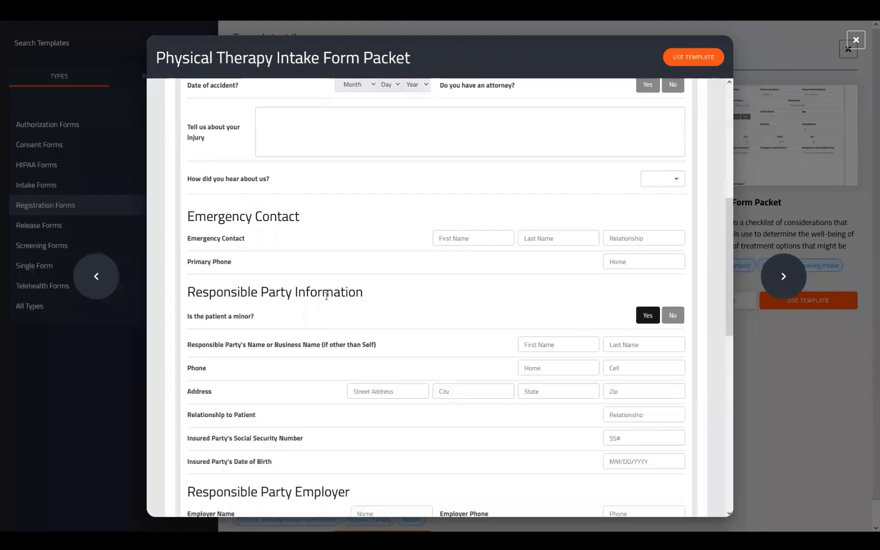
left_click(671, 316)
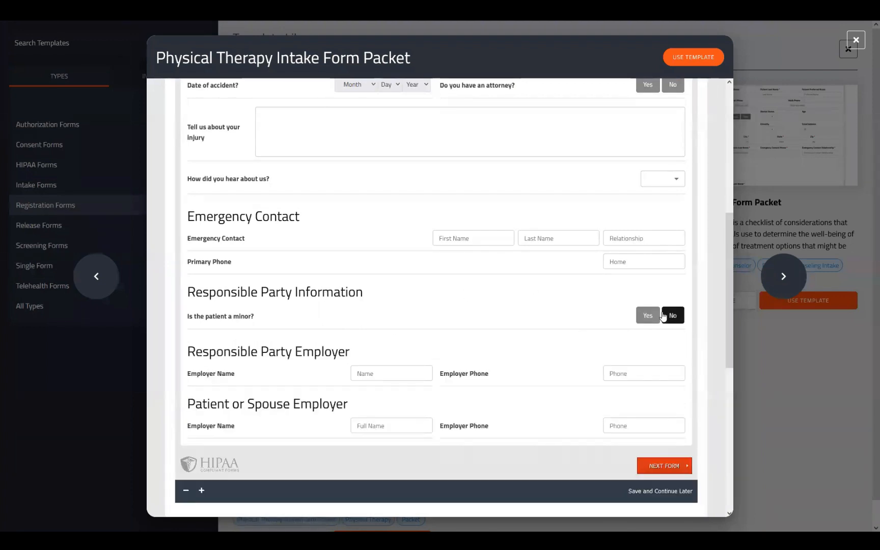
left_click(657, 317)
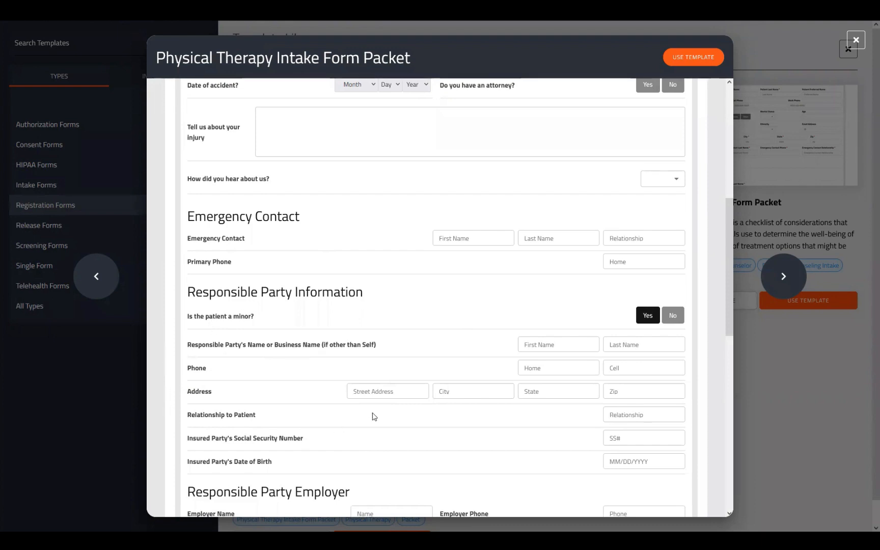
left_click(672, 317)
left_click_drag(253, 316, 179, 326)
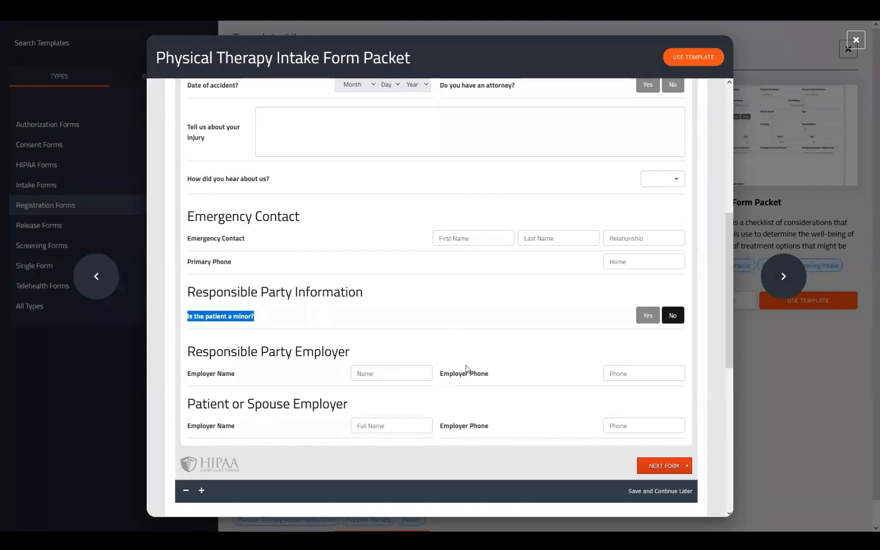
left_click(651, 316)
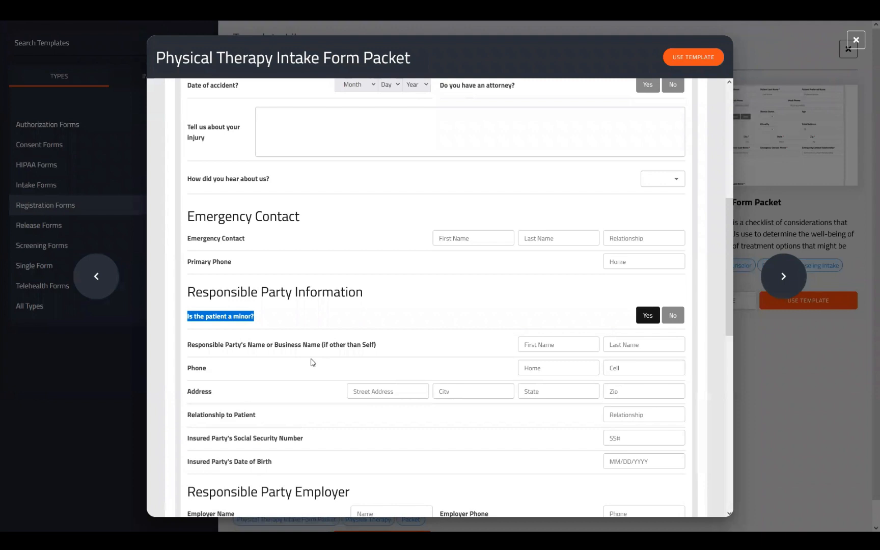
Look through the Medical History, Privacy Practices and Consent forms of the previewed template.
scroll(503, 379, "up", 5)
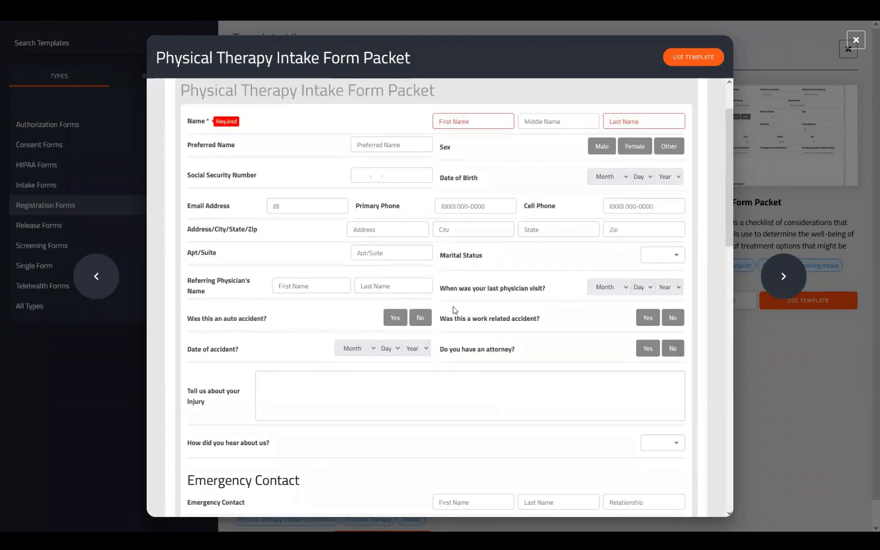
scroll(482, 365, "up", 1)
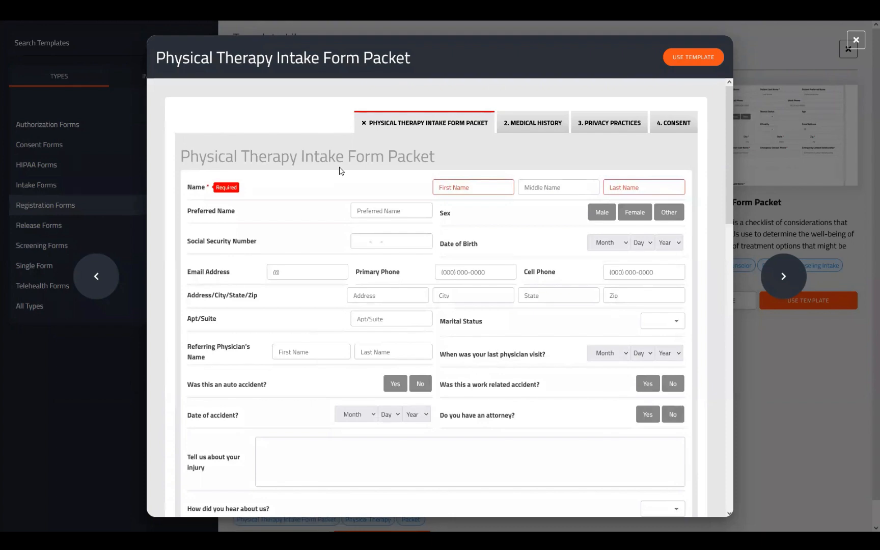
left_click(526, 126)
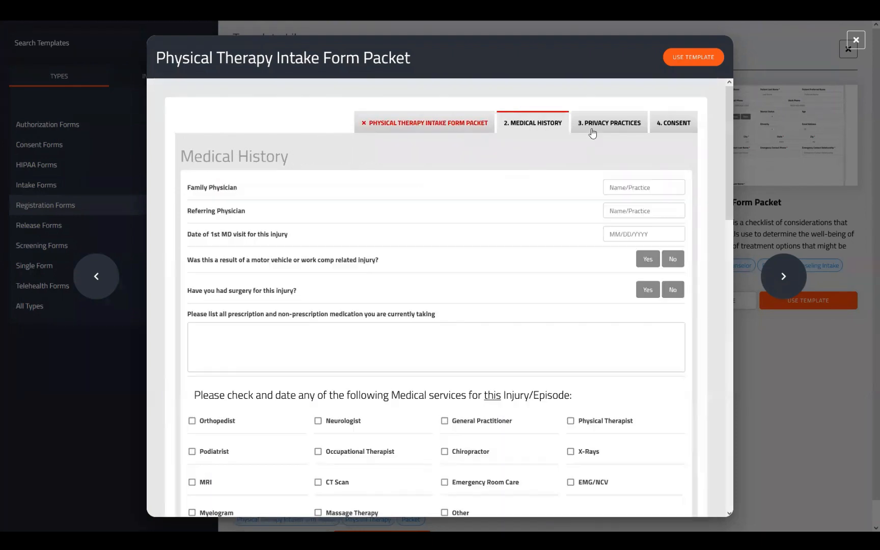
left_click(593, 122)
left_click(673, 124)
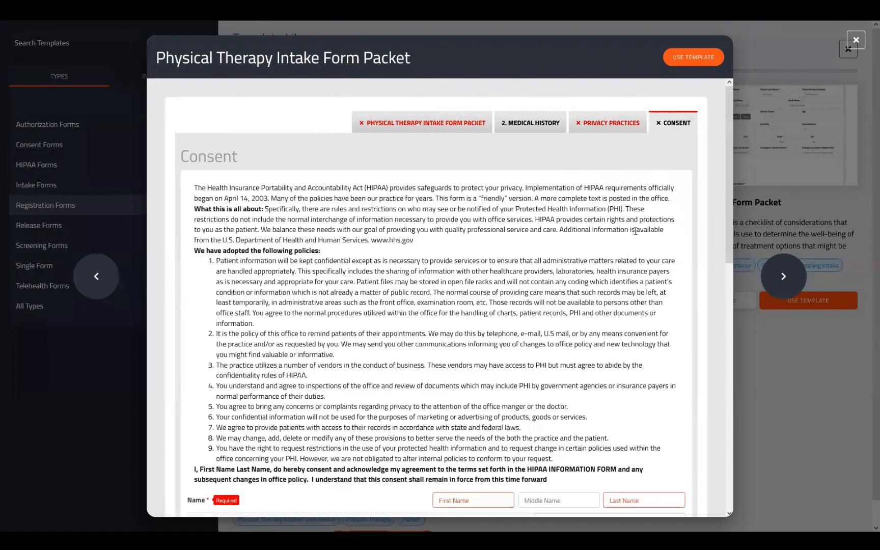
Add the Physical Therapy Intake Form Packet template to the packet and save the names of its four forms.
left_click(675, 62)
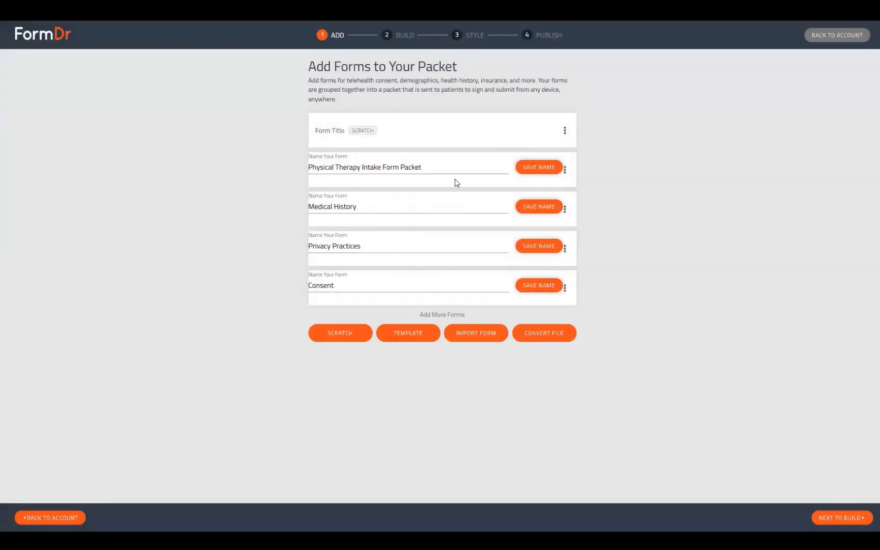
left_click(535, 170)
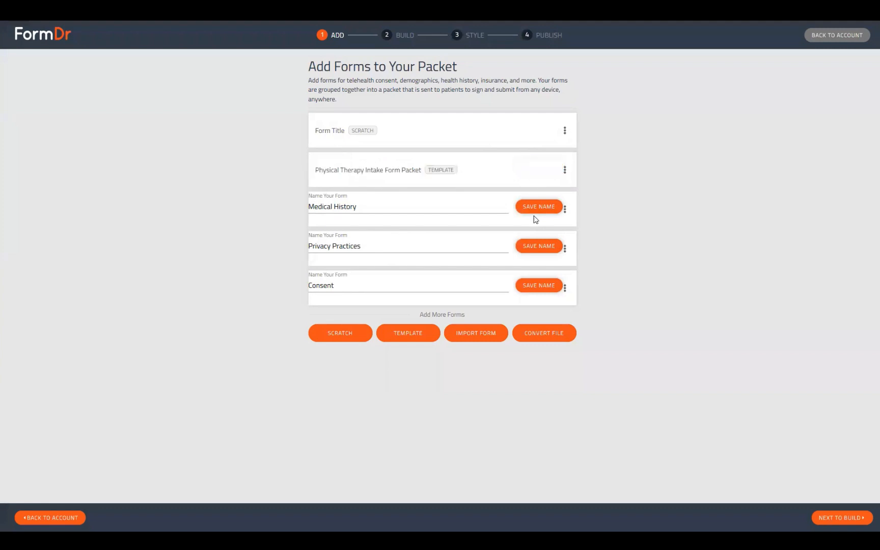
left_click(538, 207)
left_click(539, 246)
left_click(537, 286)
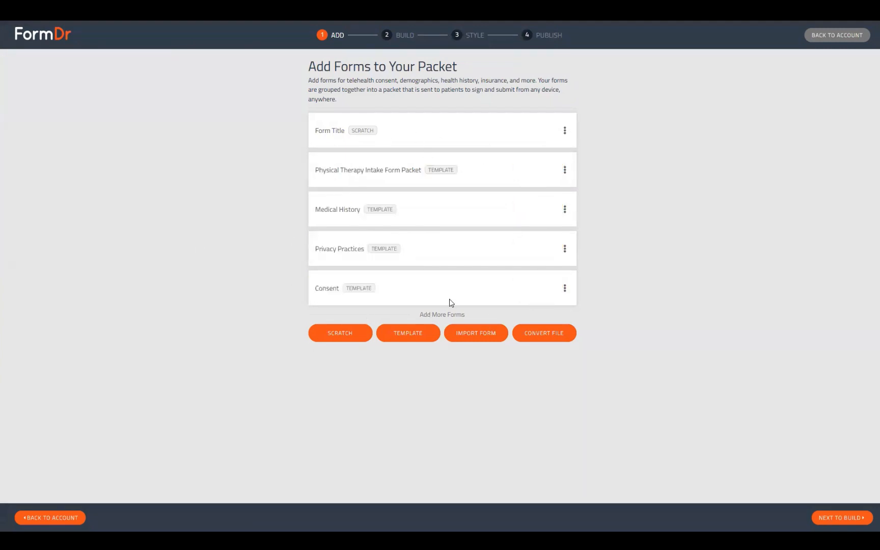
Delete the Medical History and Privacy Practices template forms from the packet.
left_click(565, 210)
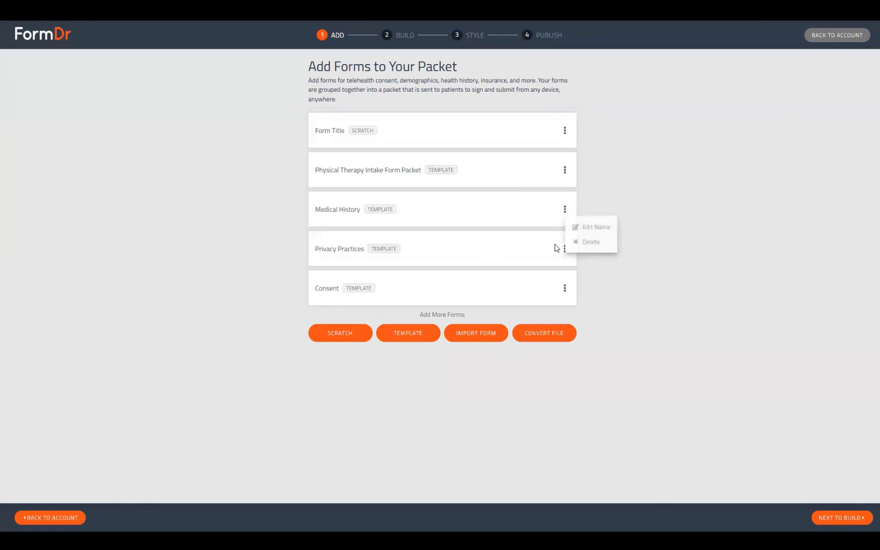
left_click(592, 244)
left_click(505, 291)
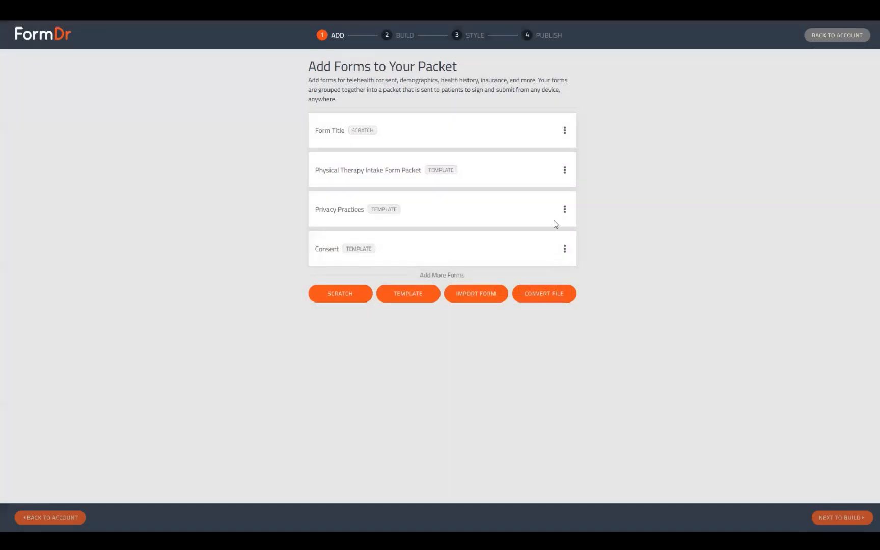
left_click(565, 248)
left_click(582, 244)
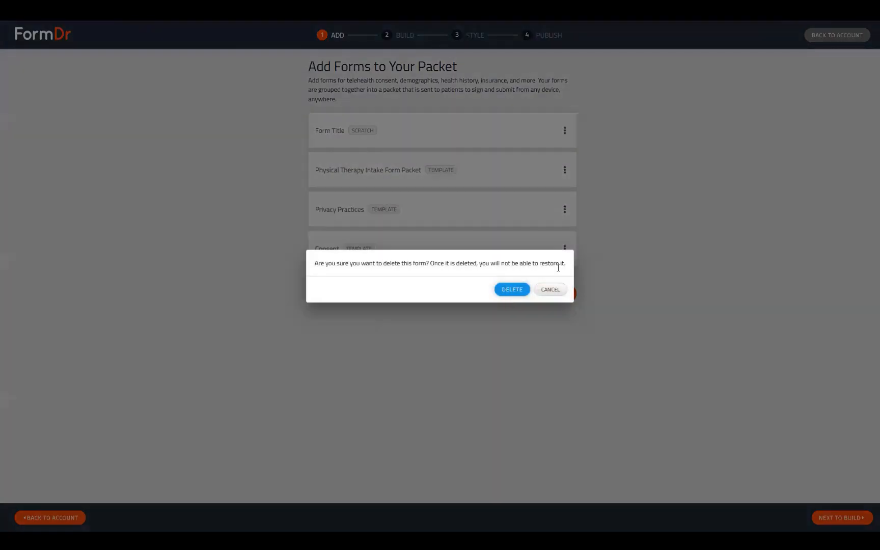
left_click(508, 291)
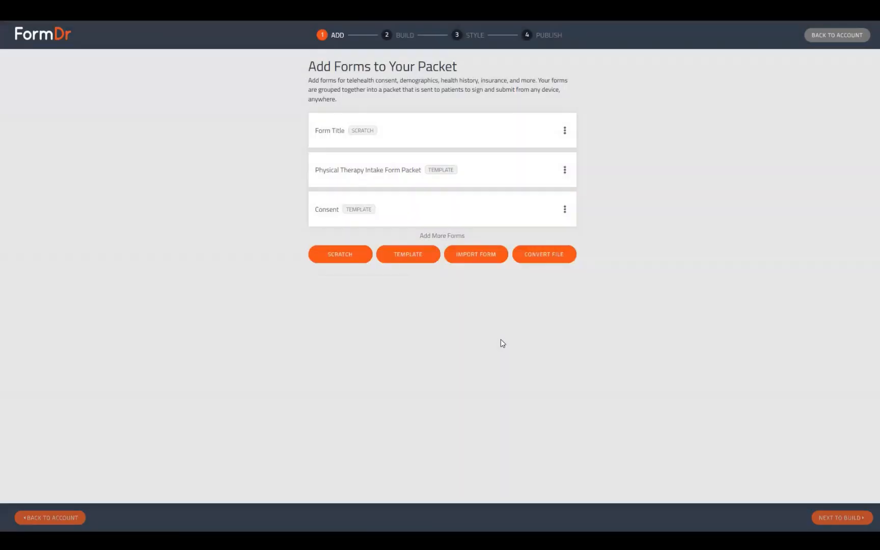
Delete the Consent and Physical Therapy Intake Form Packet template forms from the packet.
left_click(566, 211)
left_click(576, 240)
left_click(511, 292)
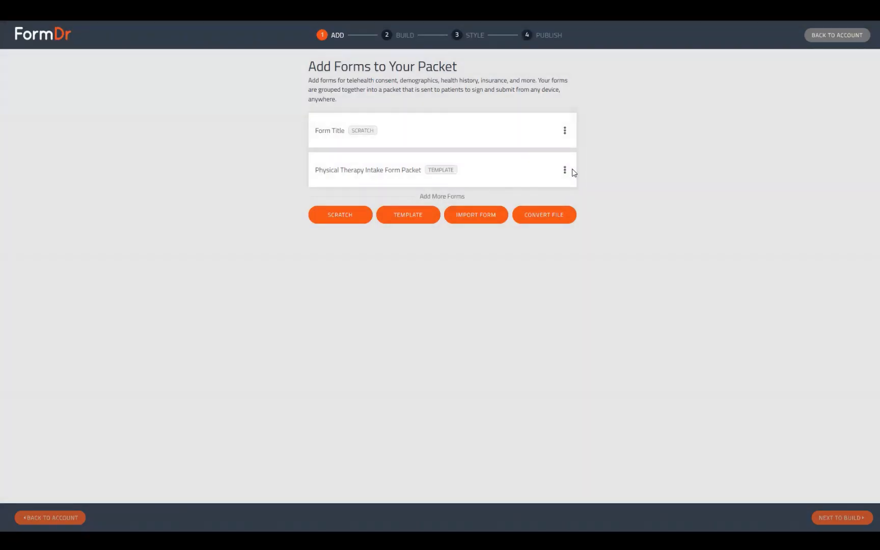
left_click(577, 203)
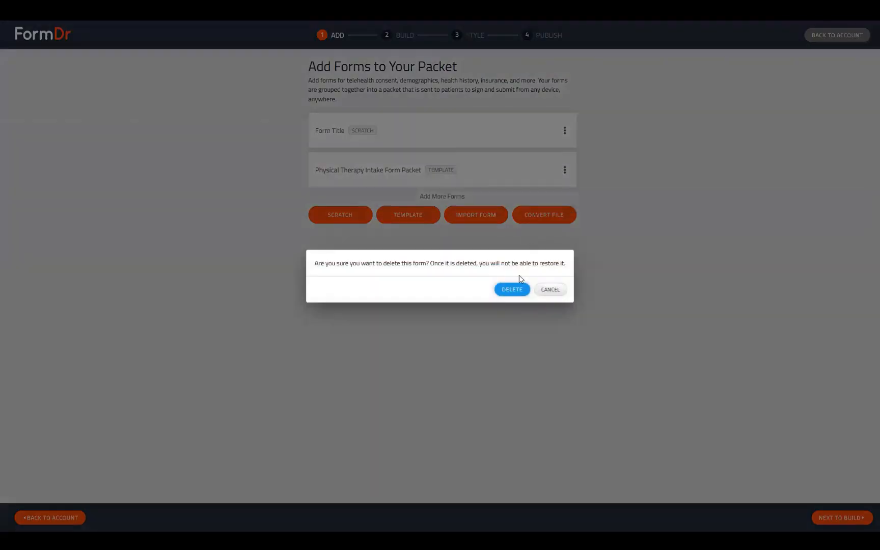
left_click(515, 292)
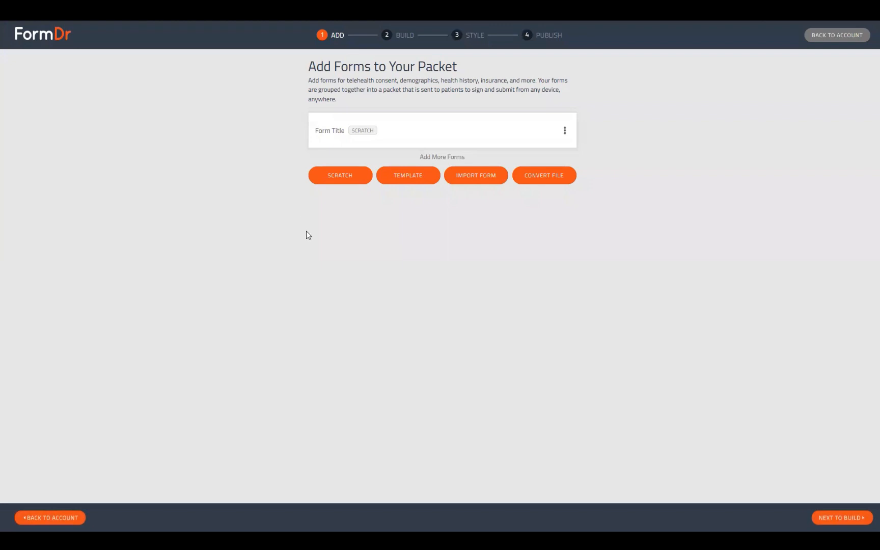
Import the Sign Consent form from the existing Registration Packet and save its name.
left_click(469, 181)
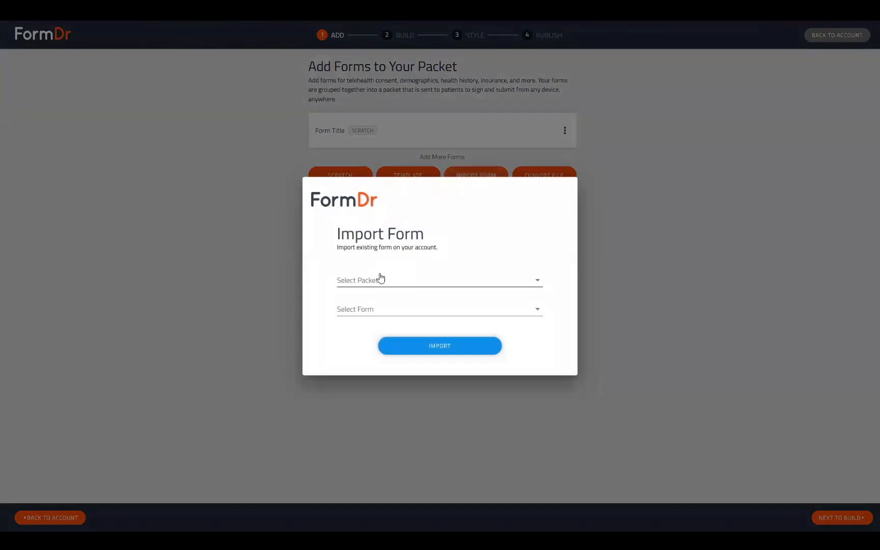
left_click(346, 280)
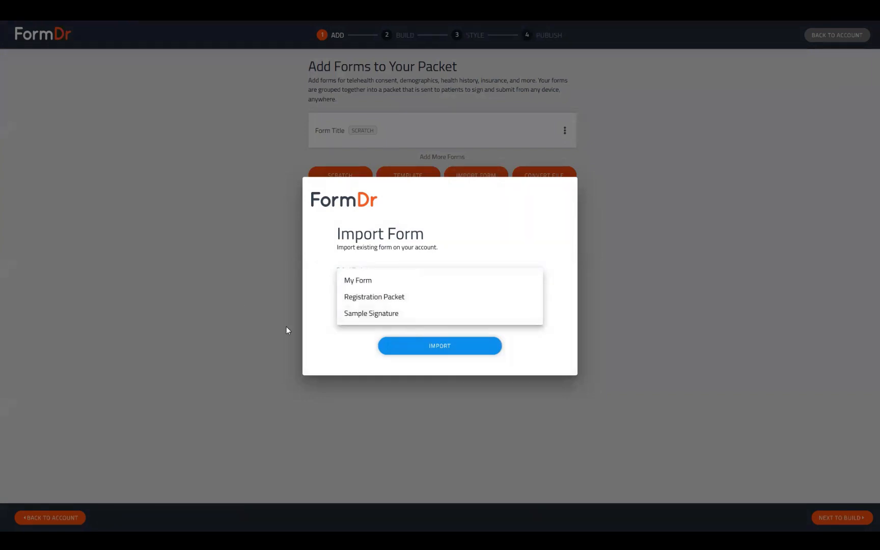
left_click(374, 301)
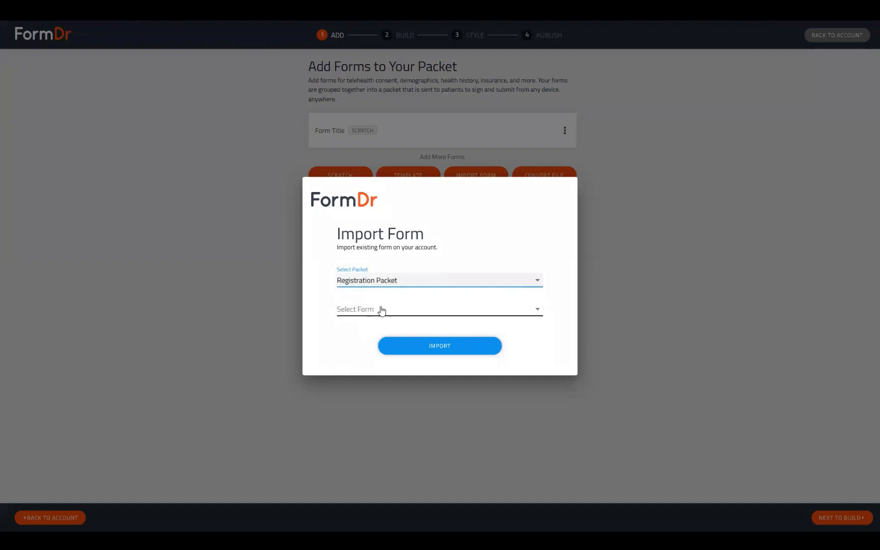
left_click(403, 313)
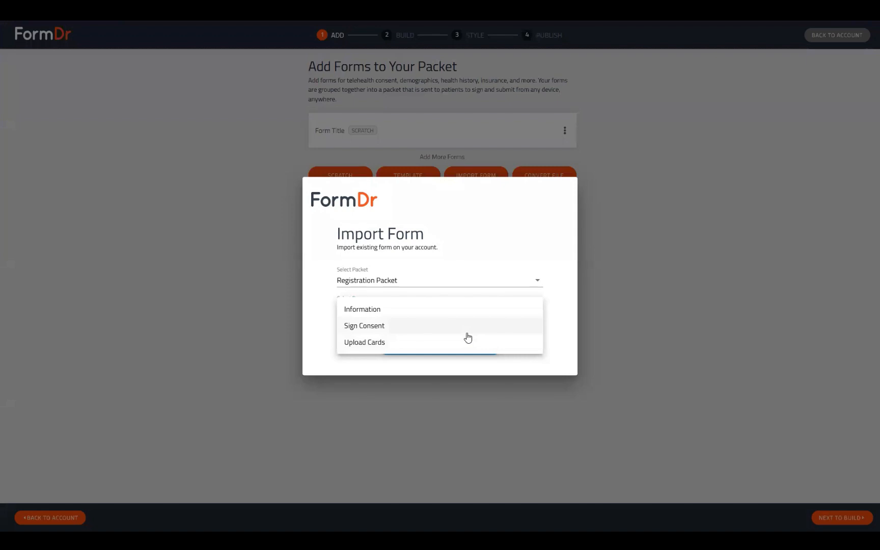
left_click(385, 329)
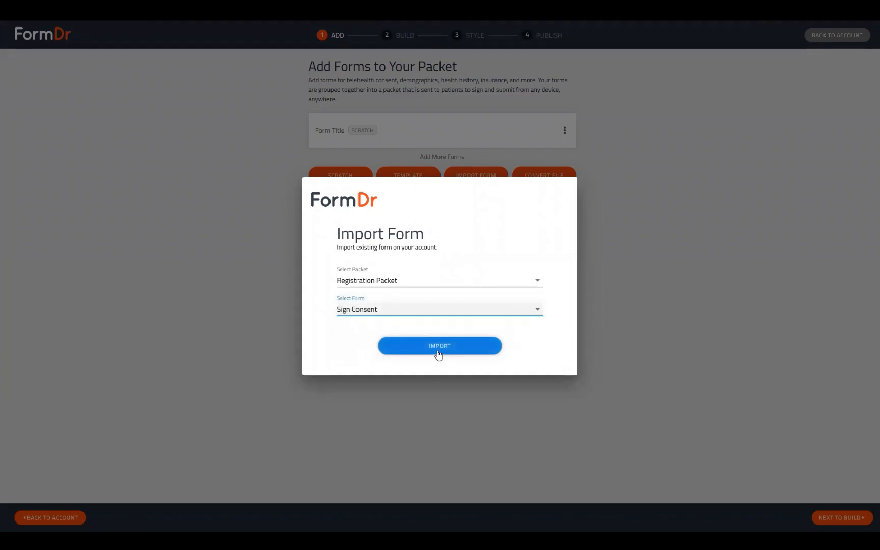
left_click(438, 346)
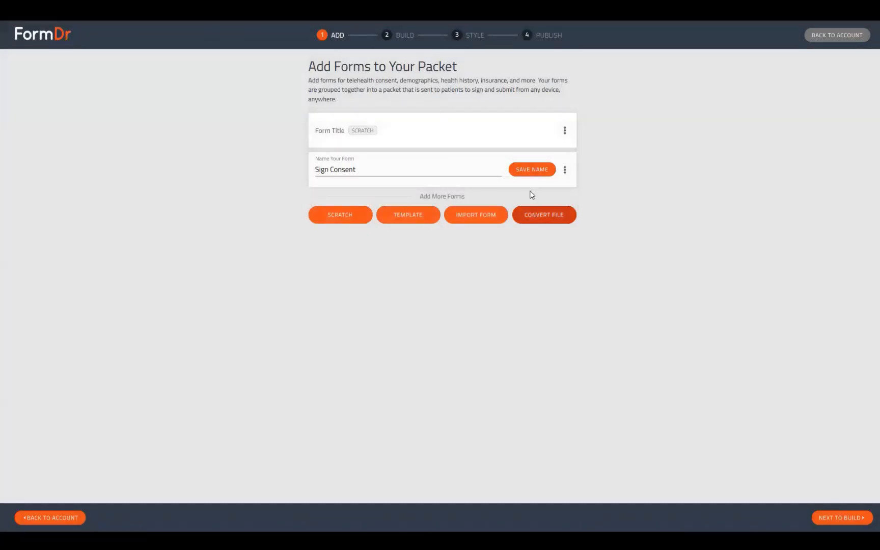
left_click(531, 170)
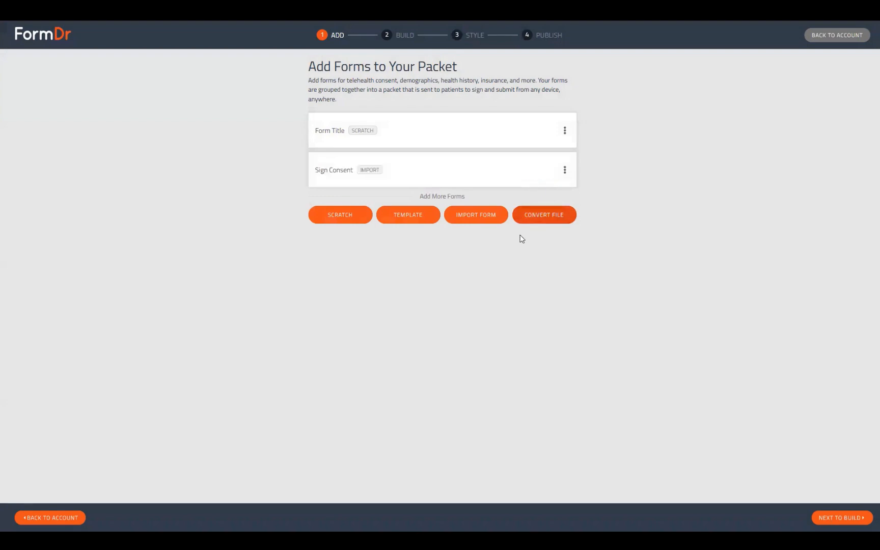
Import the Information form from the Registration Packet and save its name.
left_click(483, 223)
left_click(395, 310)
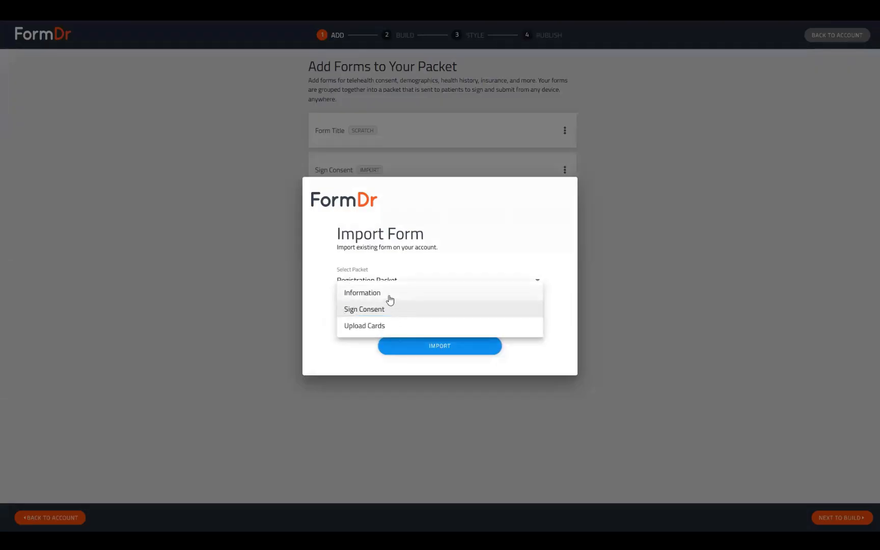
left_click(390, 297)
left_click(426, 349)
left_click(528, 212)
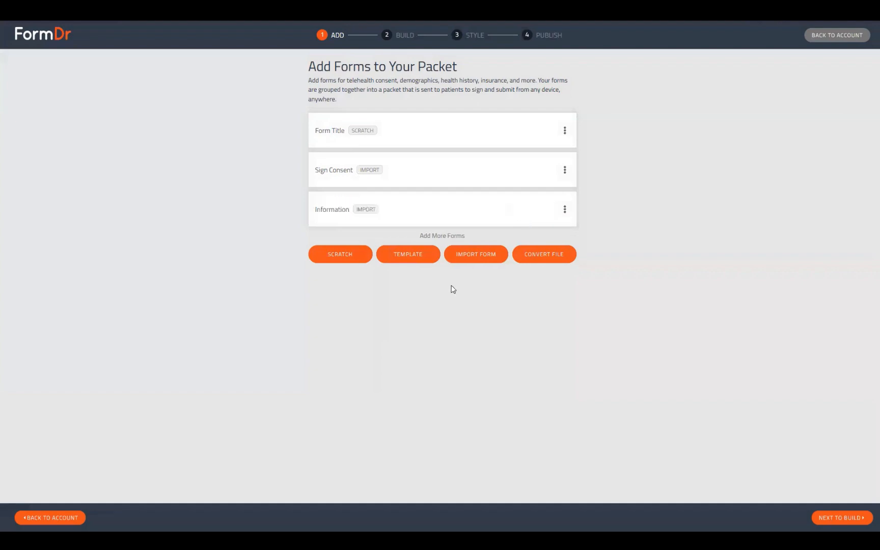
left_click(472, 262)
left_click(379, 303)
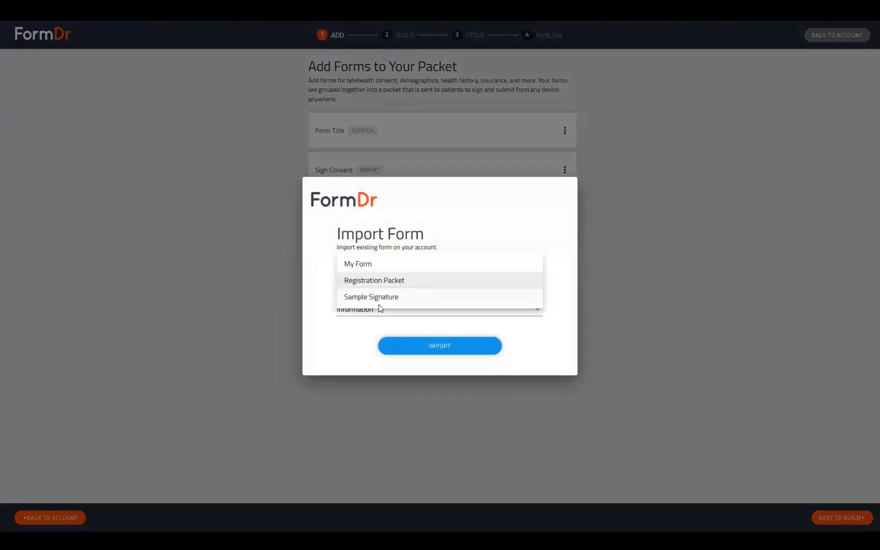
left_click(379, 299)
left_click(387, 309)
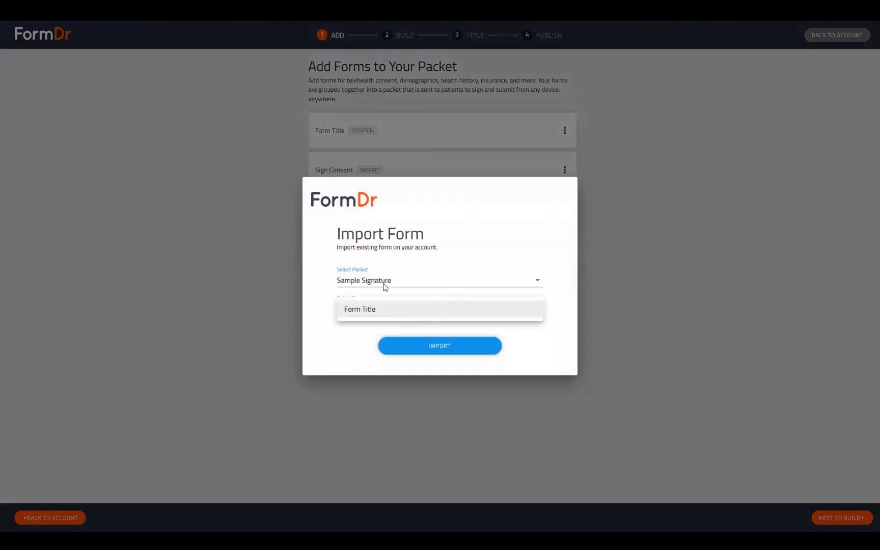
left_click(398, 310)
left_click(203, 194)
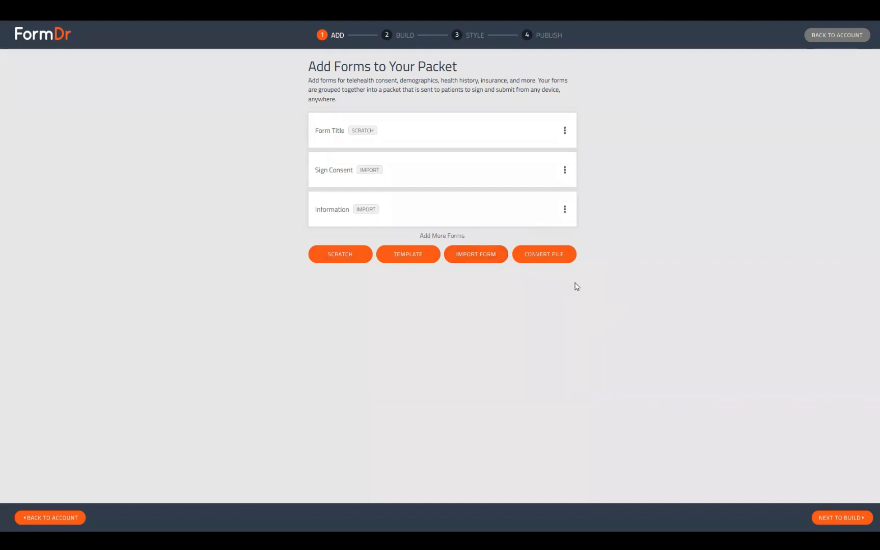
Review the file conversion option without uploading a file, and proceed to building the packet.
left_click(555, 258)
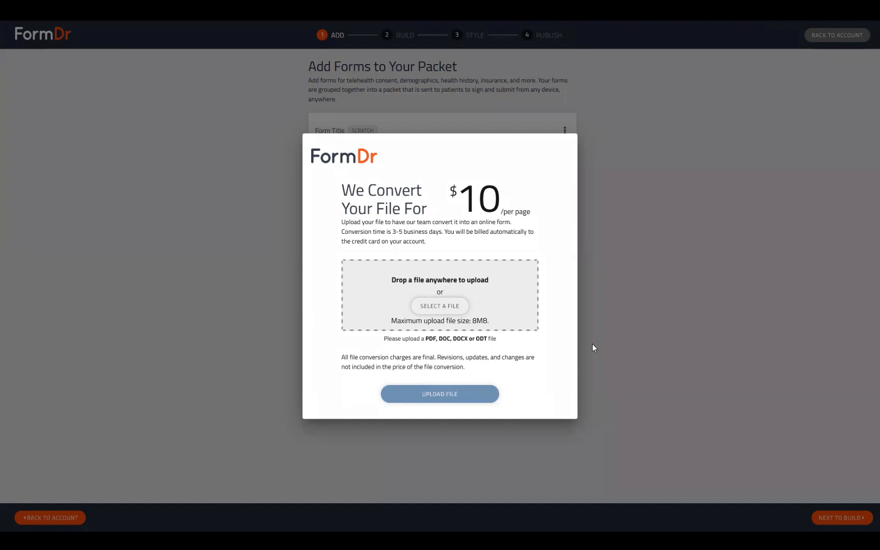
left_click(736, 365)
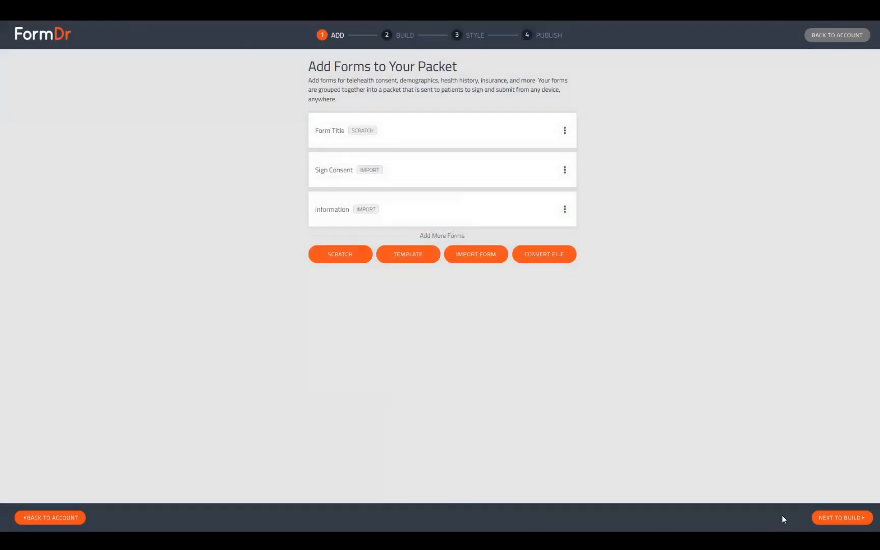
left_click(835, 517)
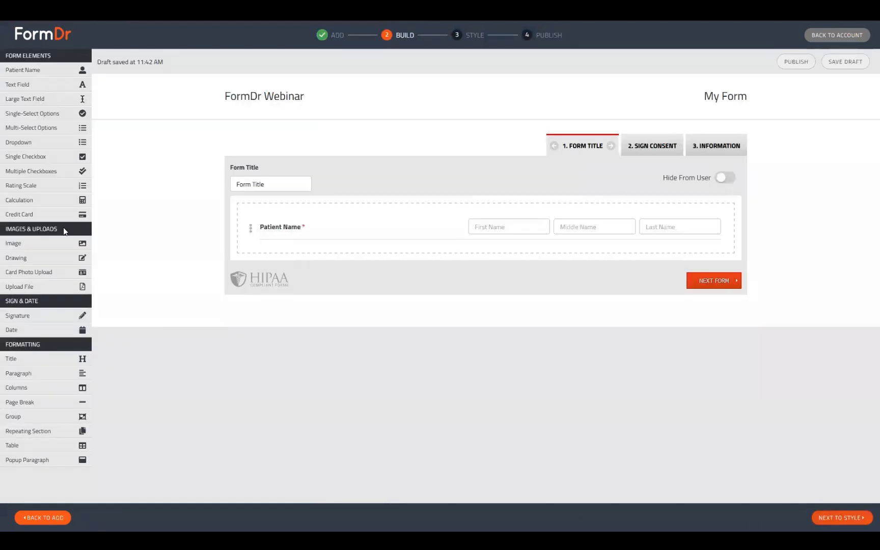
In the Sign Consent form, turn off Hide From User for the columns holding the patient signature, name and date.
left_click(632, 148)
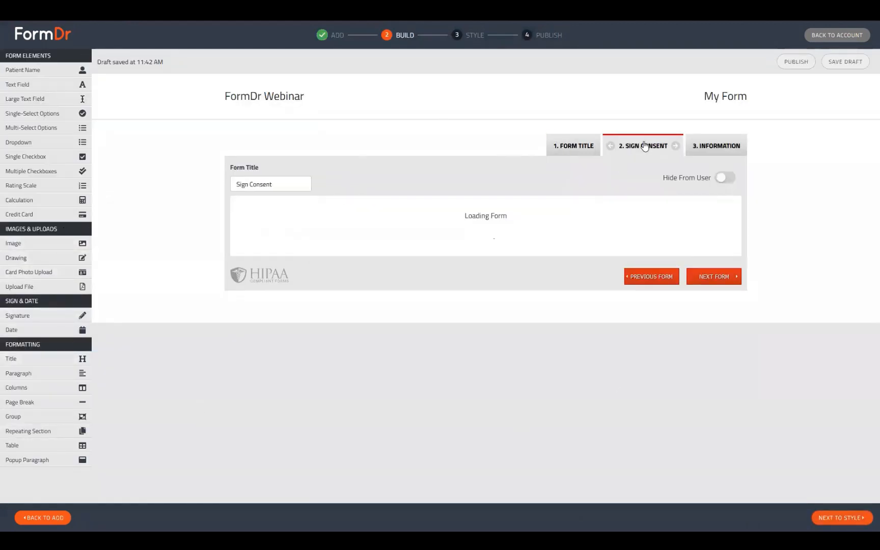
scroll(344, 450, "down", 10)
scroll(344, 447, "down", 3)
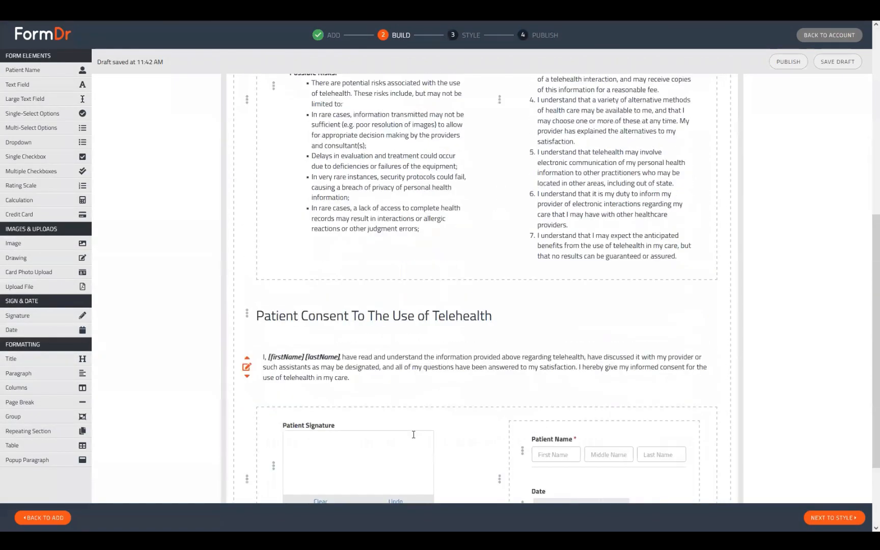
left_click(249, 416)
scroll(287, 424, "down", 3)
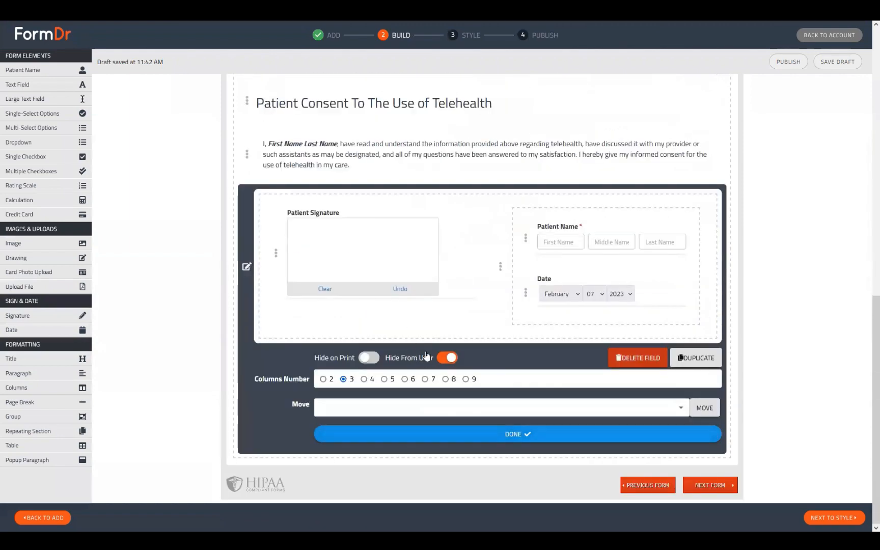
left_click(447, 358)
left_click(247, 266)
scroll(334, 329, "up", 10)
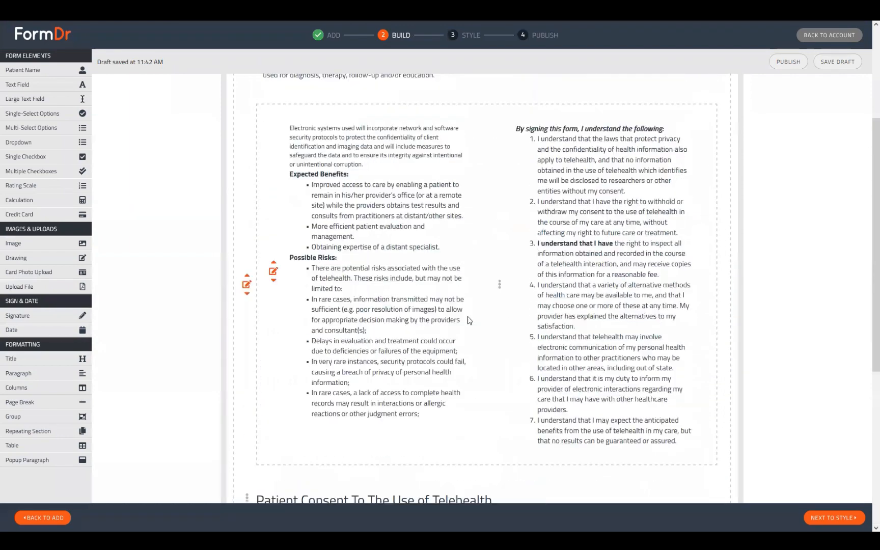
Reorder the packet's forms to Information, Sign Consent, Form Title.
left_click(595, 145)
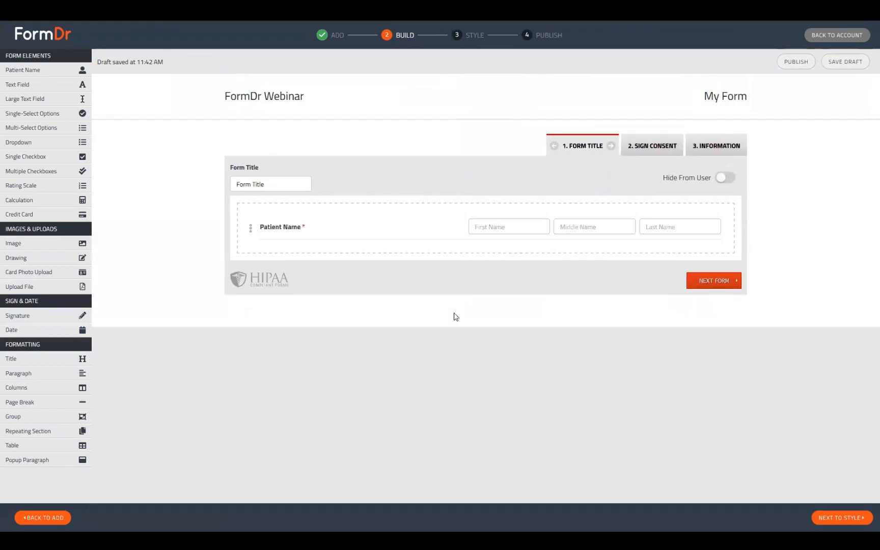
left_click(714, 155)
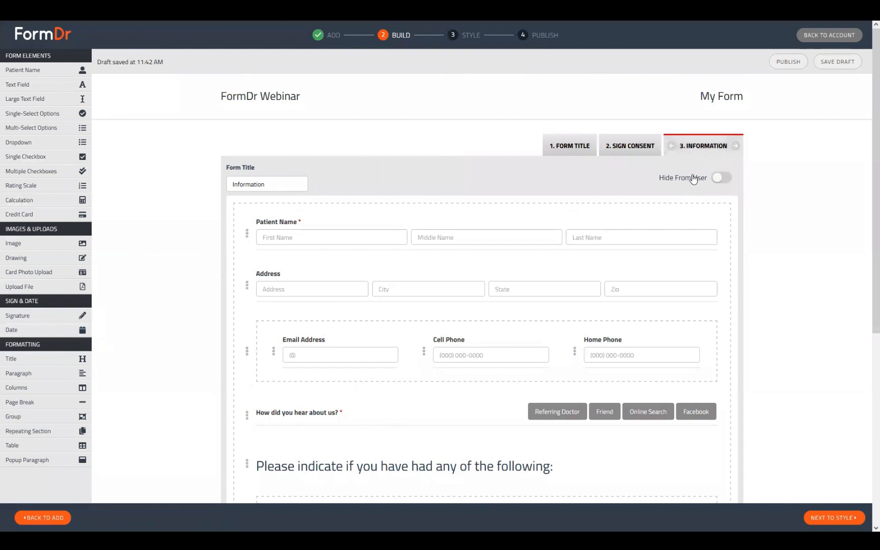
left_click(670, 147)
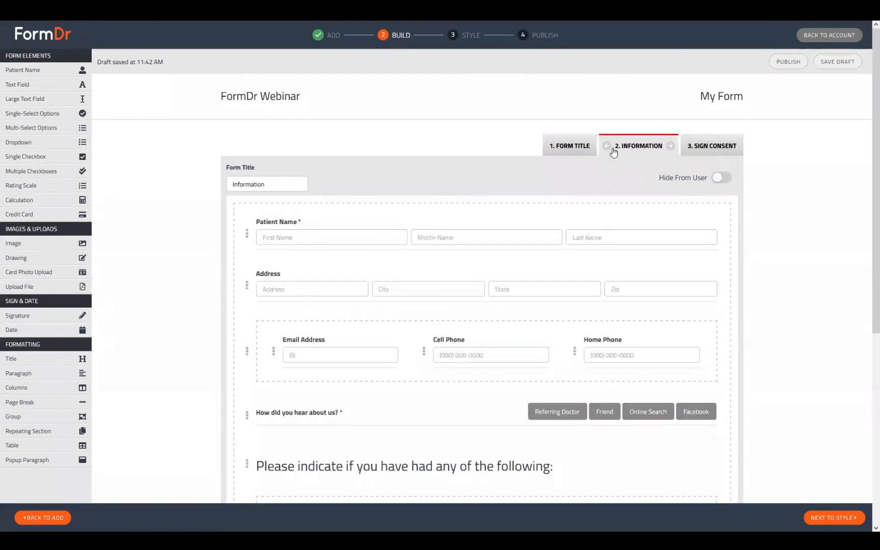
left_click(608, 147)
left_click(614, 148)
left_click(608, 147)
left_click(670, 146)
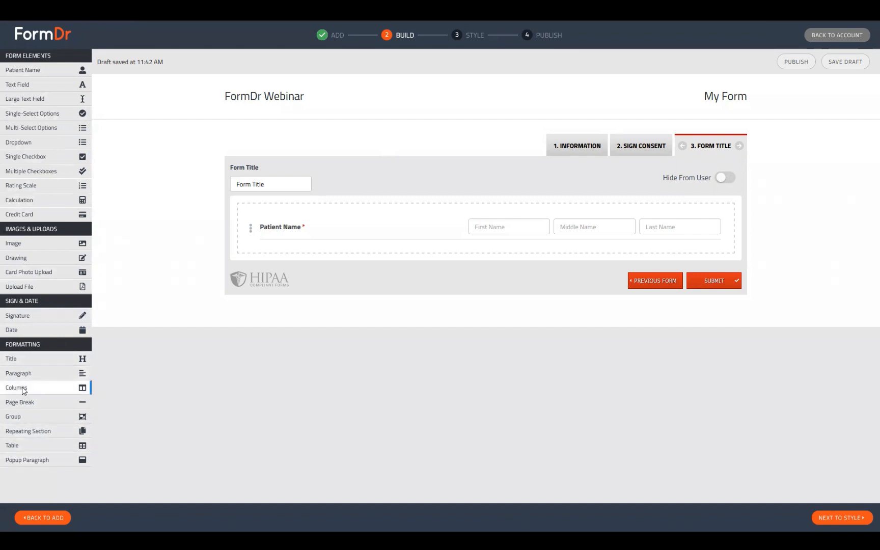
Add a columns element to the Form Title form and place the Patient Name field and a new Date field in it.
left_click_drag(25, 389, 275, 257)
left_click(251, 233)
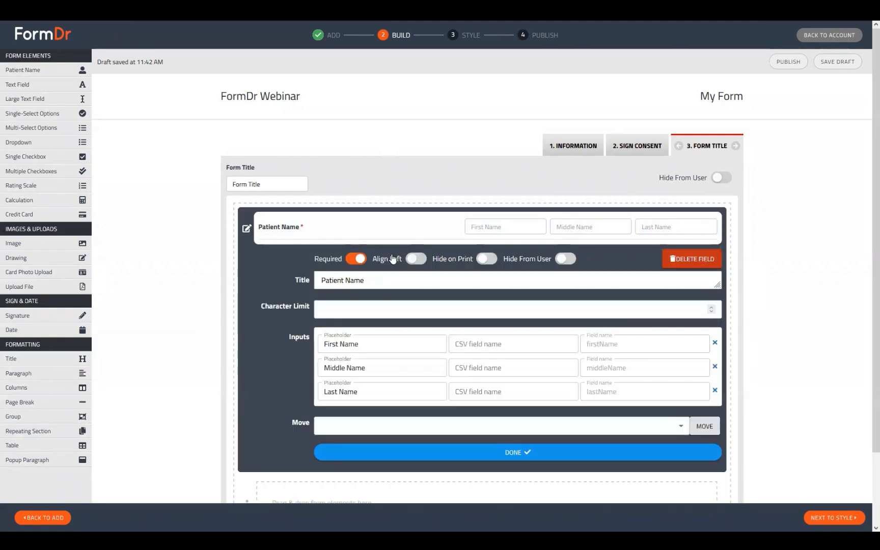
left_click(245, 234)
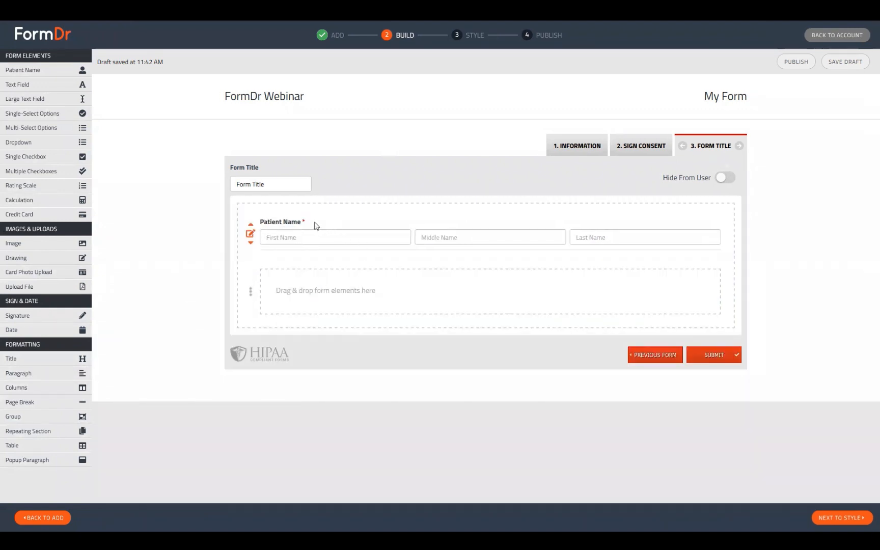
left_click_drag(316, 237, 173, 252)
left_click_drag(21, 336, 531, 251)
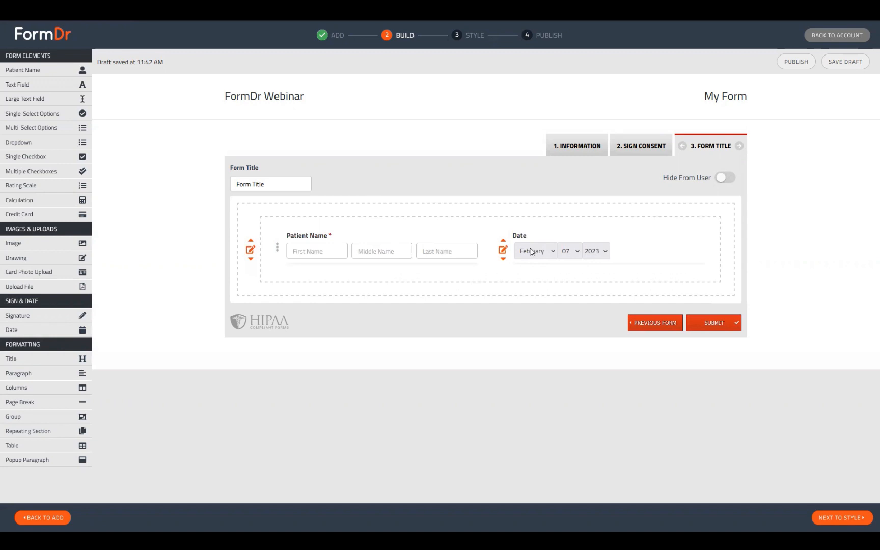
Retitle the Date field as Date of Birth, make it required and turn off its Today Default option.
left_click(503, 250)
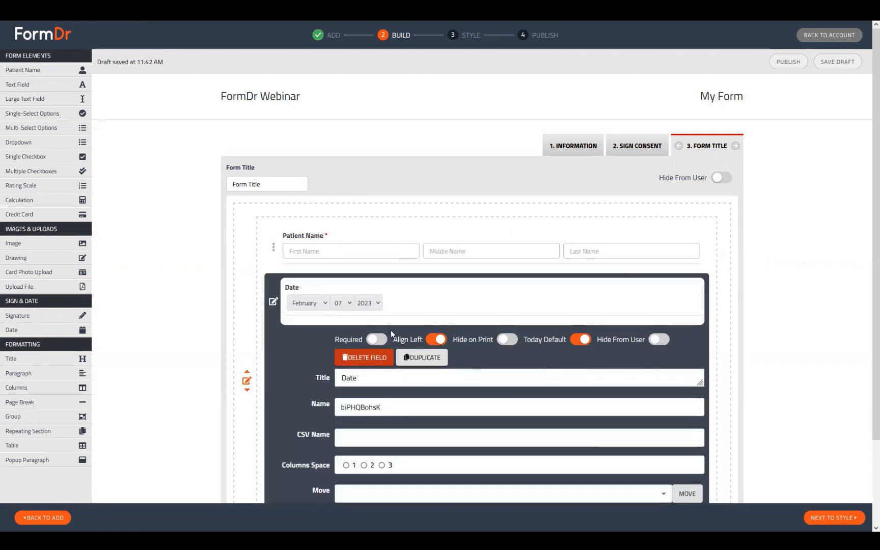
left_click(274, 301)
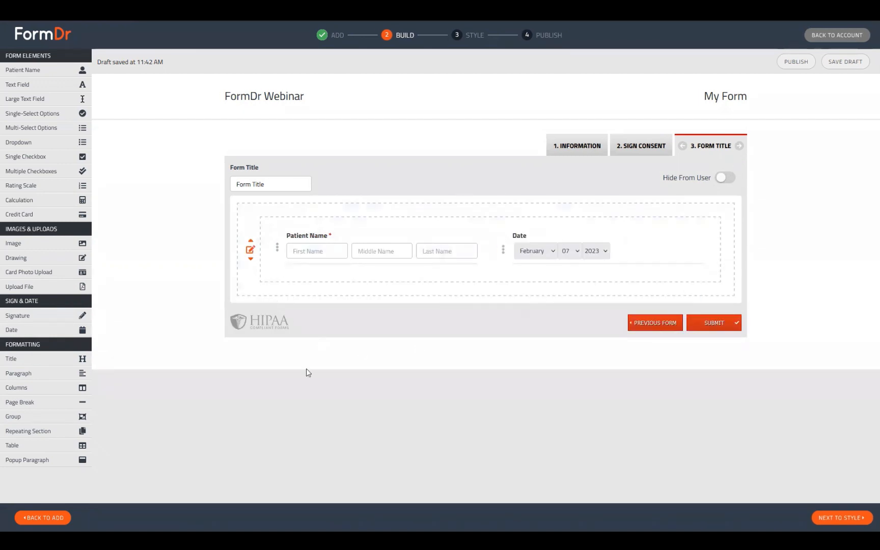
mouse_move(503, 252)
left_click(502, 249)
scroll(535, 255, "down", 2)
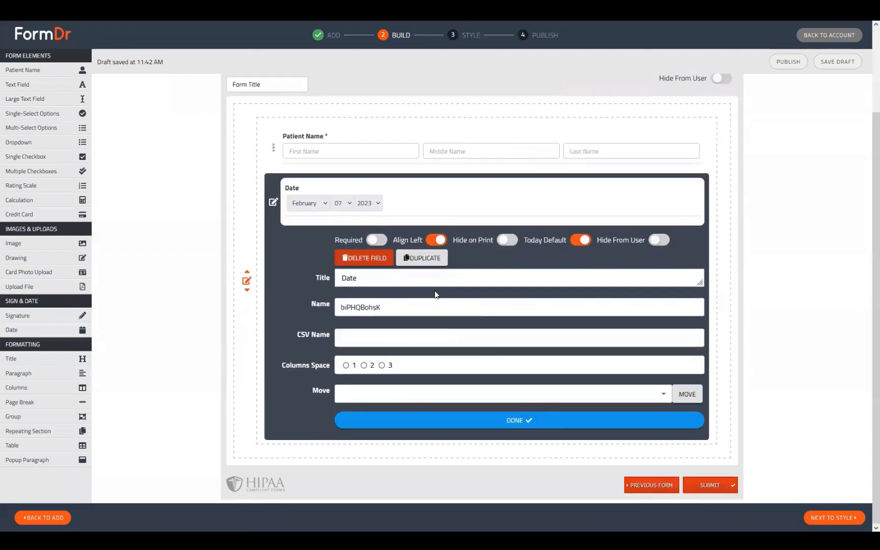
left_click(580, 241)
left_click(371, 276)
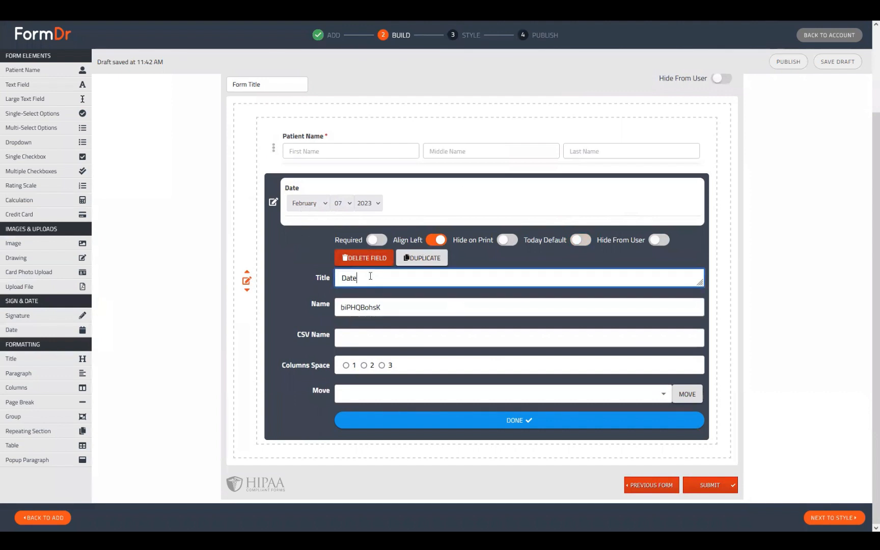
type("of Birth")
left_click(369, 240)
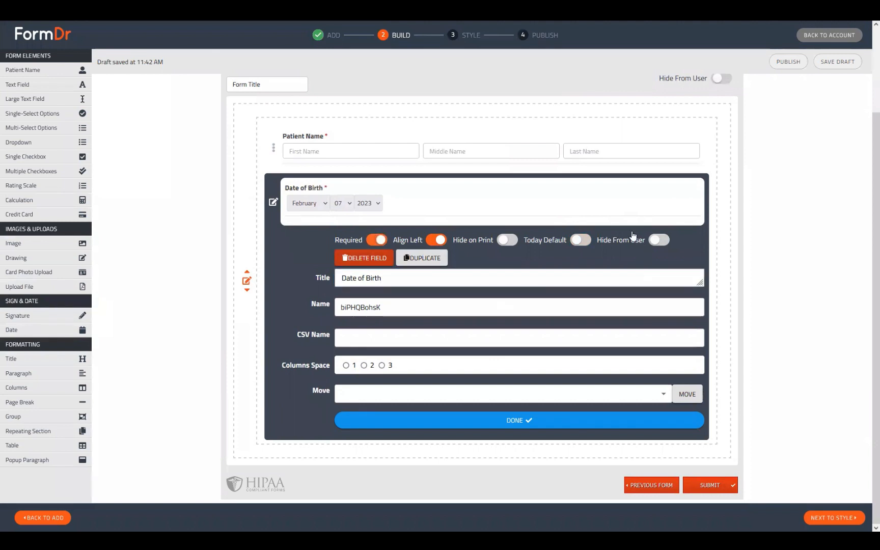
left_click(579, 239)
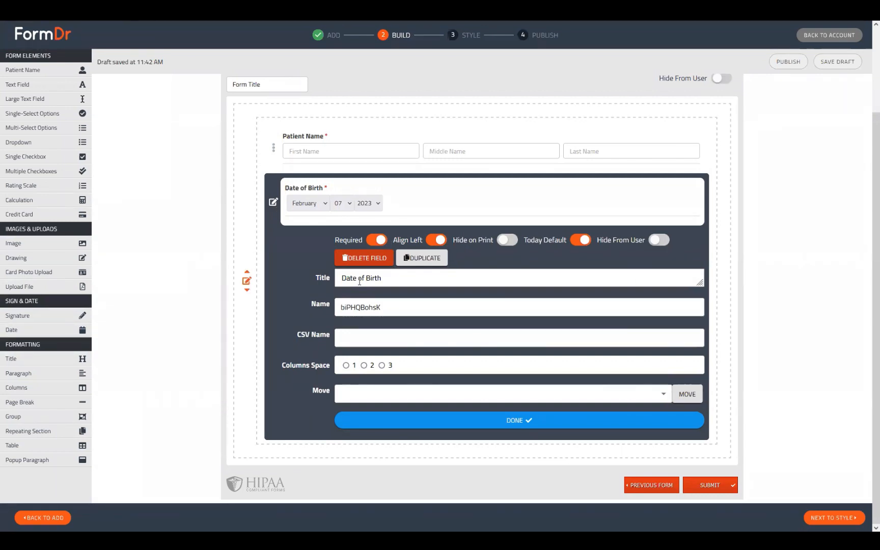
left_click(441, 340)
left_click(569, 246)
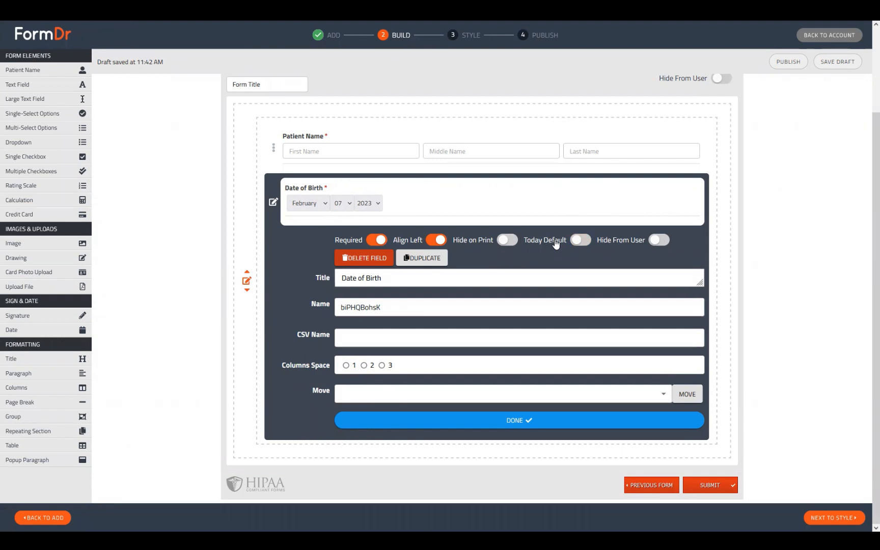
left_click(272, 202)
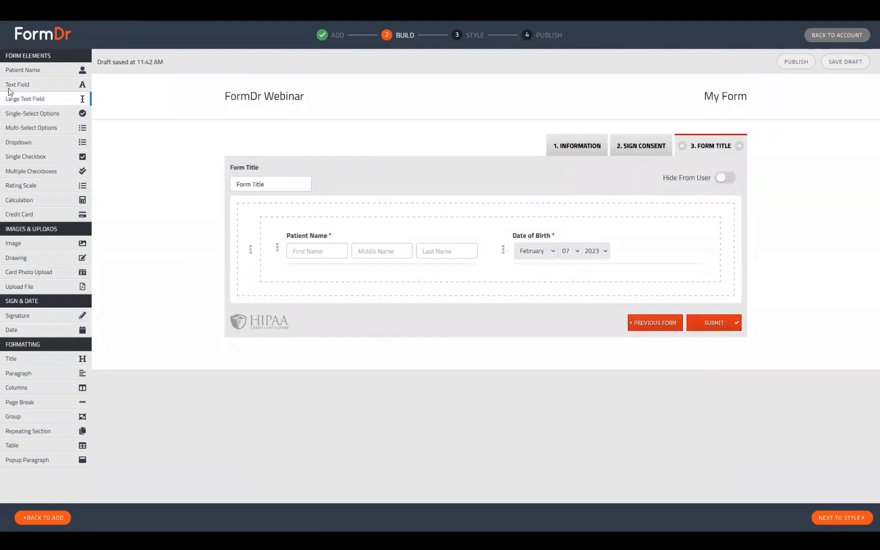
Add three text fields and an empty group to the columns holding Patient Name and Date of Birth.
left_click_drag(11, 90, 309, 321)
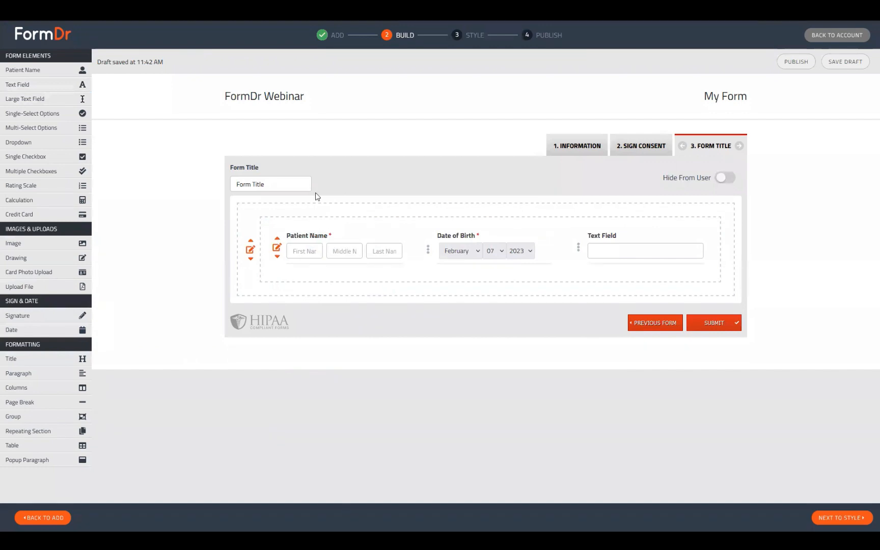
left_click(577, 251)
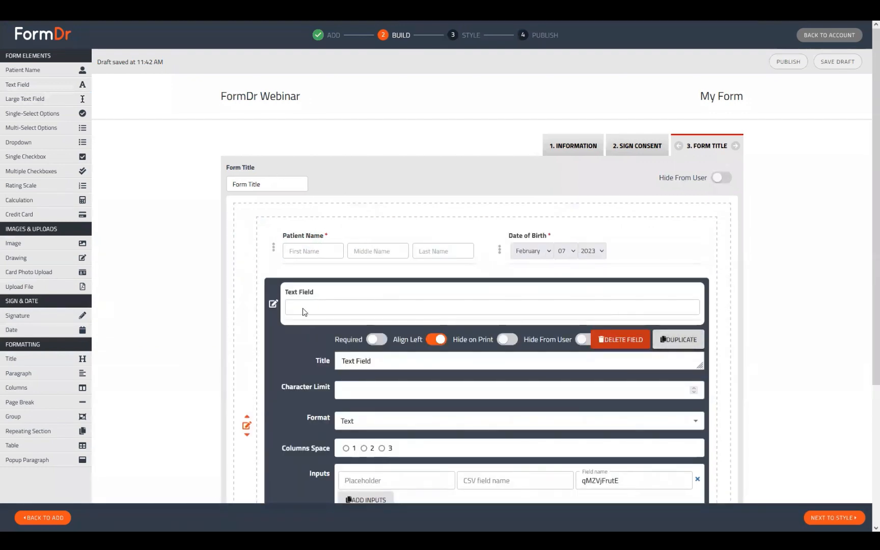
left_click(273, 304)
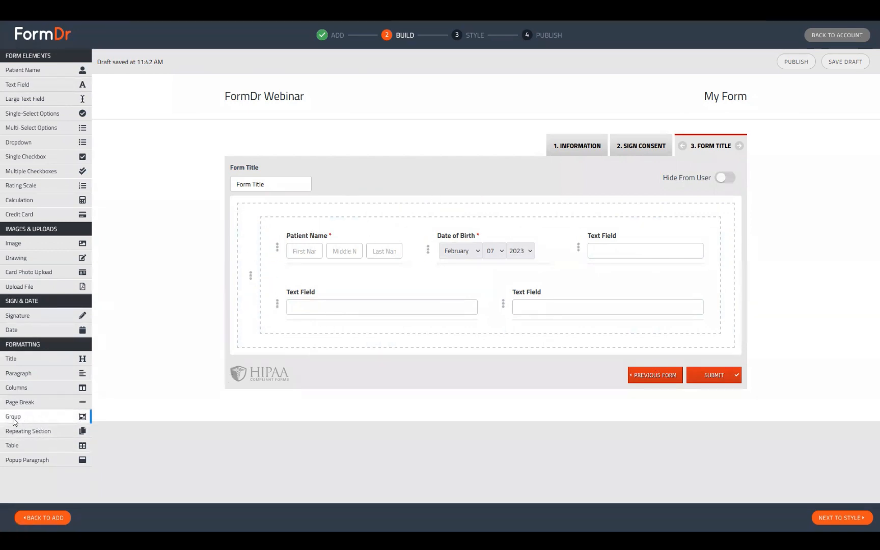
left_click_drag(14, 421, 332, 424)
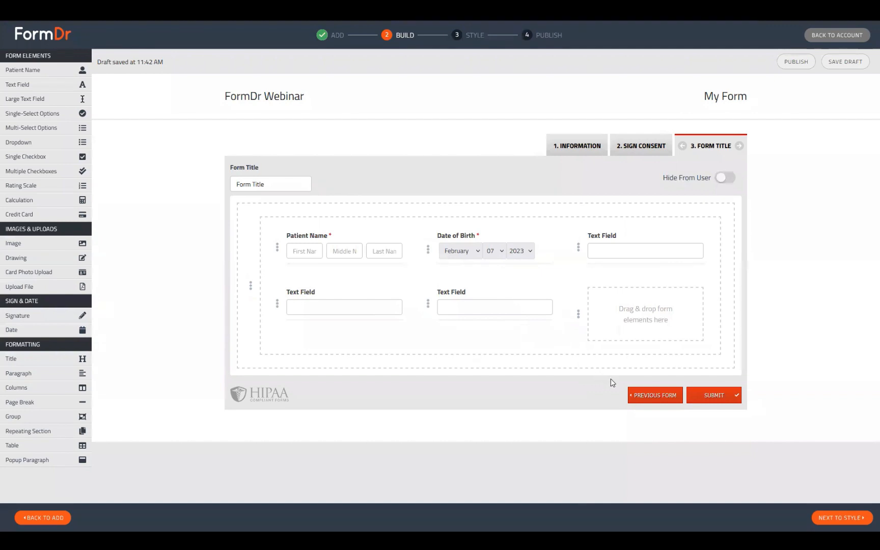
Proceed to styling and test the Referring Doctor, Friend and Online Search answers to "How did you hear about us?" in the Information form.
left_click(850, 520)
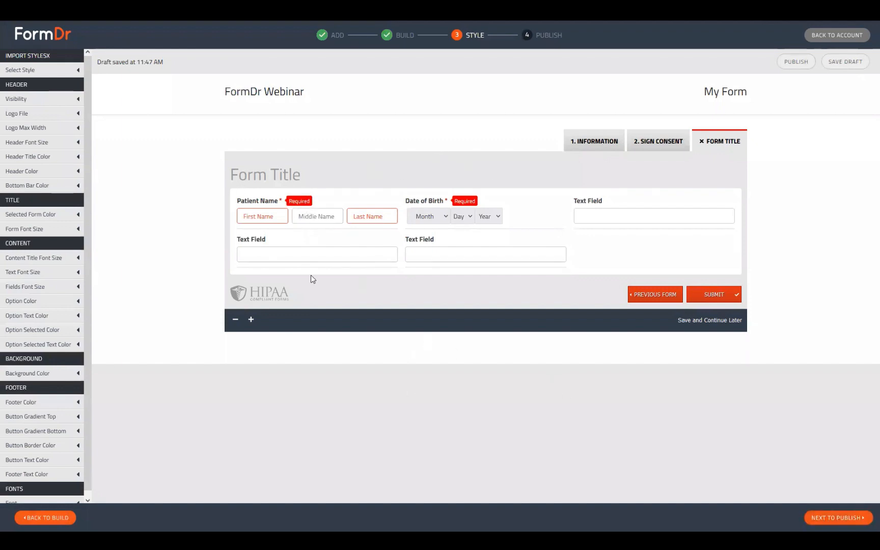
left_click(304, 259)
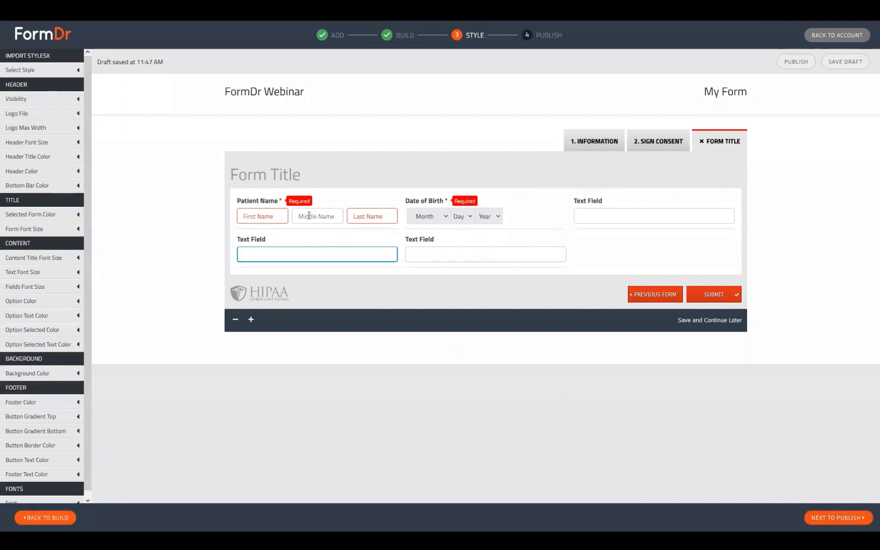
left_click(594, 144)
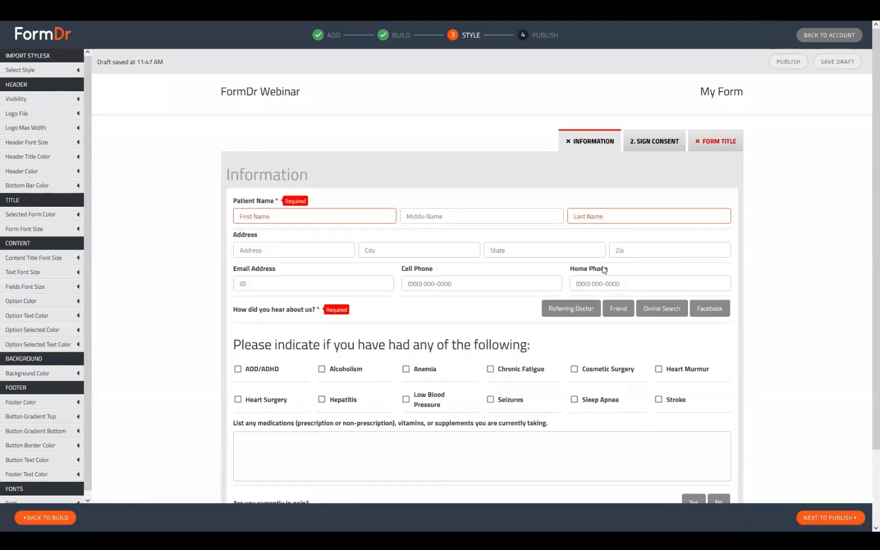
scroll(586, 214, "down", 3)
left_click(564, 223)
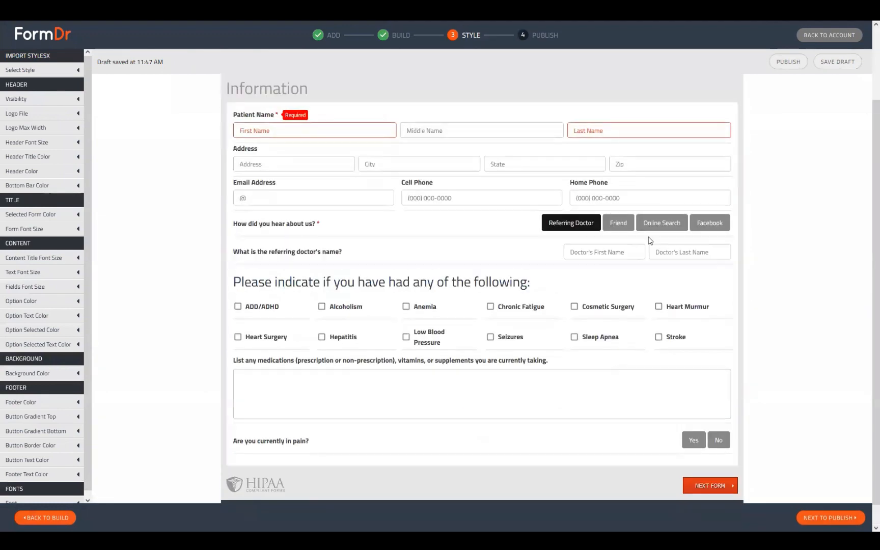
left_click(619, 225)
left_click(571, 223)
left_click(618, 223)
left_click(661, 223)
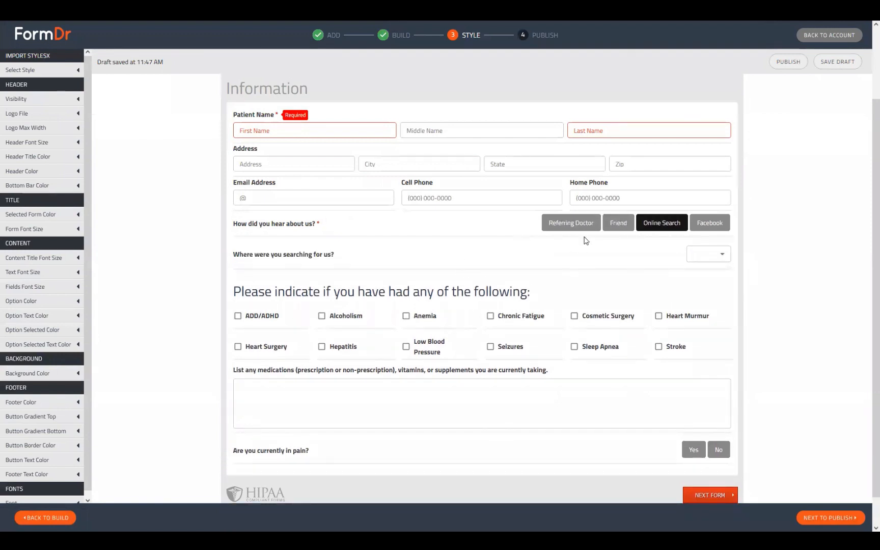
left_click(612, 225)
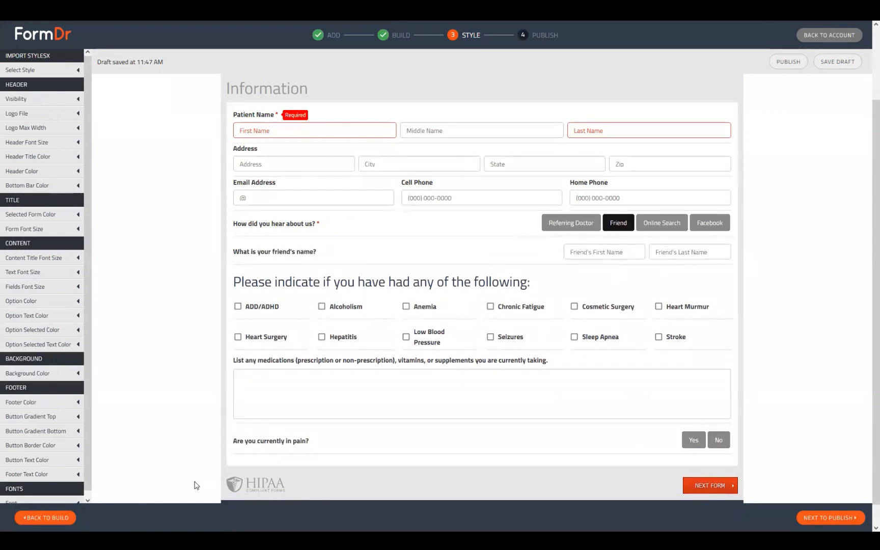
Publish the packet and return to the styling preview of the Form Title form.
left_click(58, 520)
left_click(833, 518)
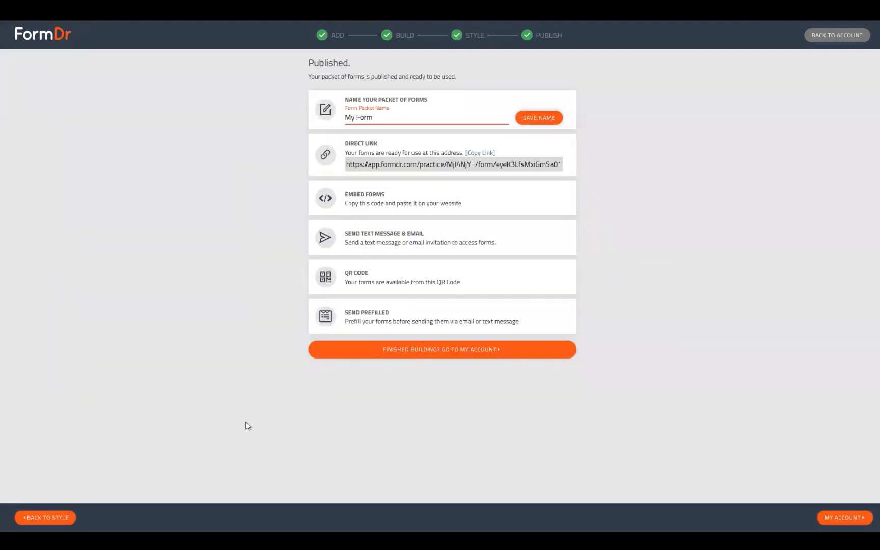
left_click(62, 518)
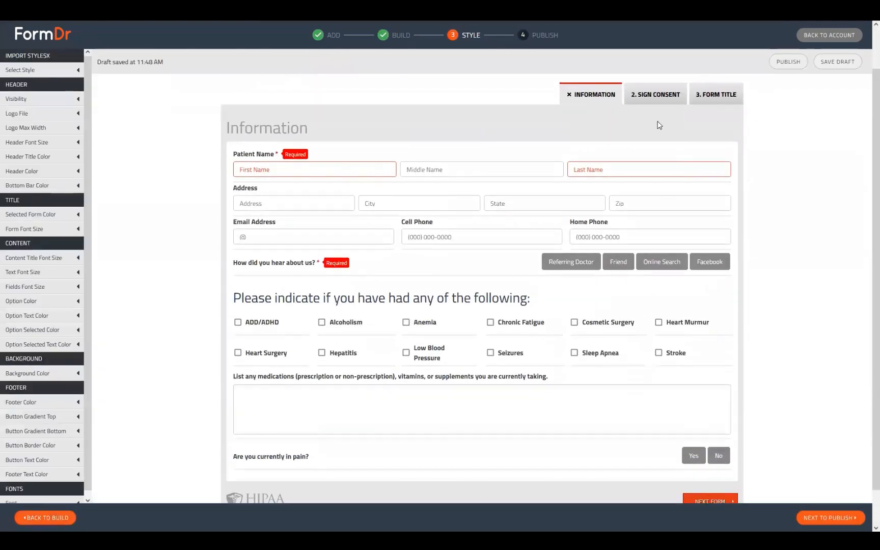
left_click(722, 96)
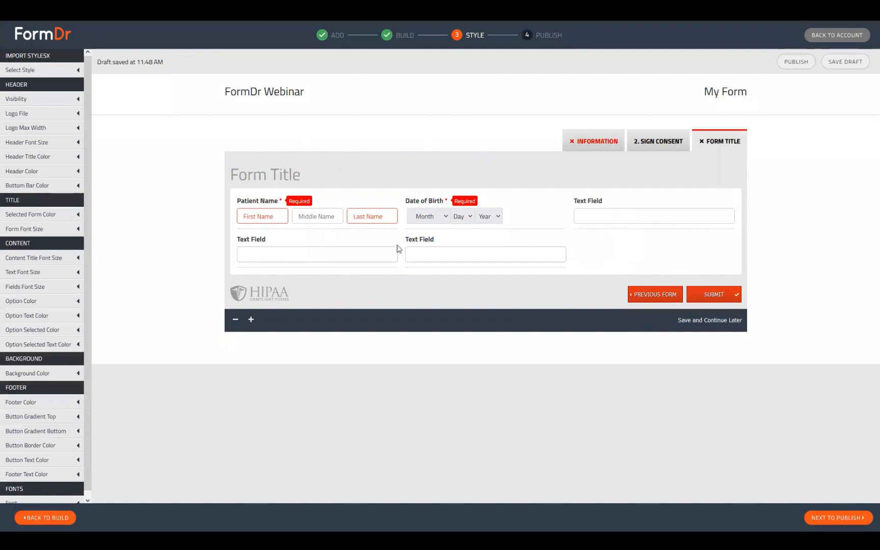
Return to building and try 2 and 5 columns for the block holding Patient Name and Date of Birth, restoring it to 3.
left_click(45, 518)
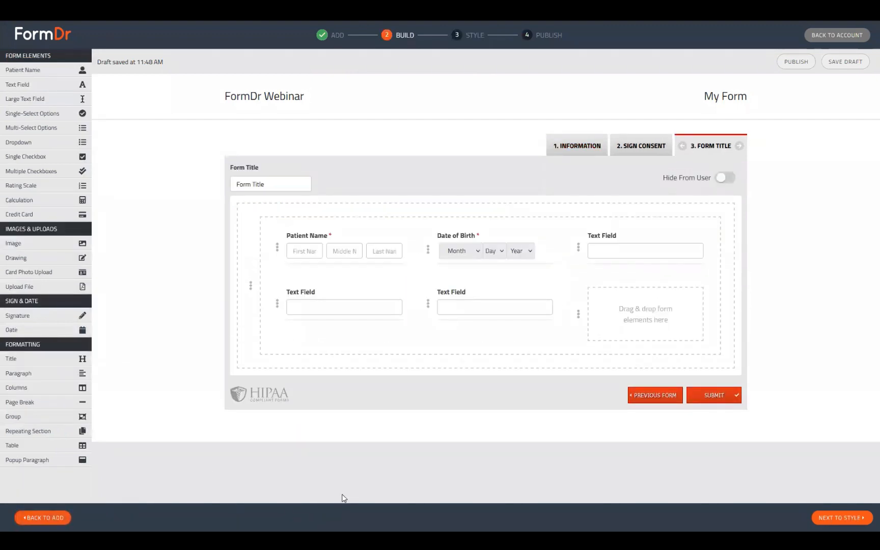
mouse_move(250, 287)
left_click(249, 286)
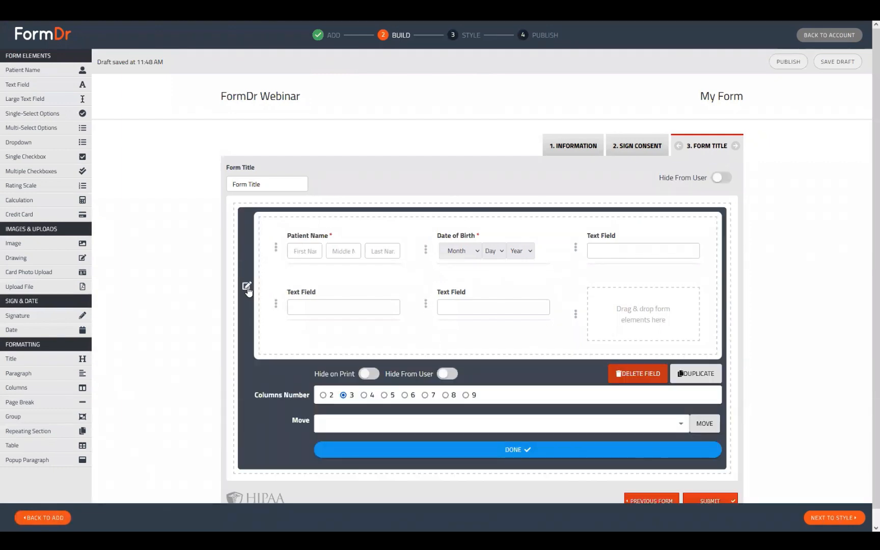
left_click(324, 395)
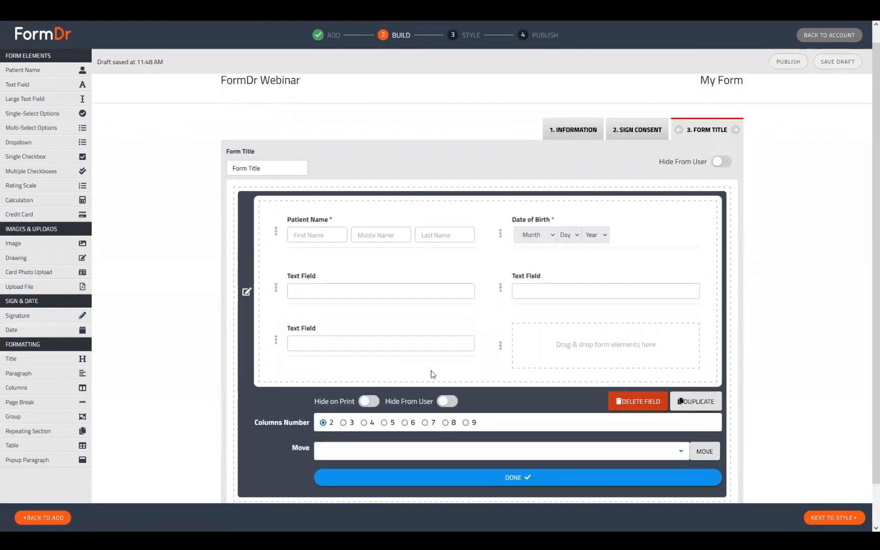
scroll(432, 375, "down", 1)
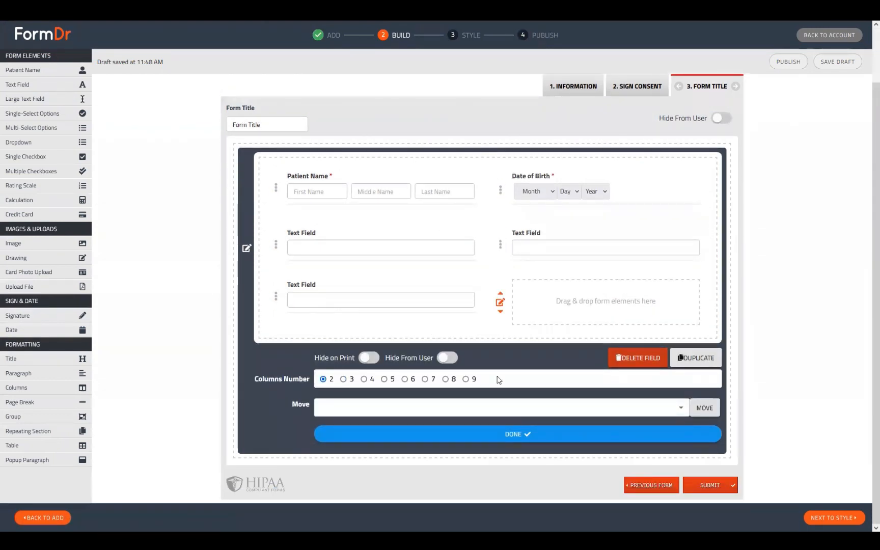
left_click(384, 379)
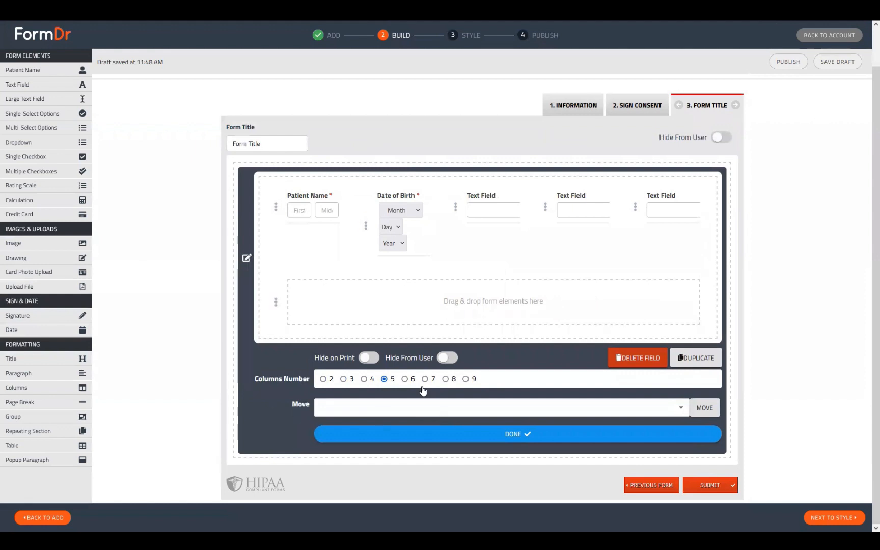
left_click(344, 379)
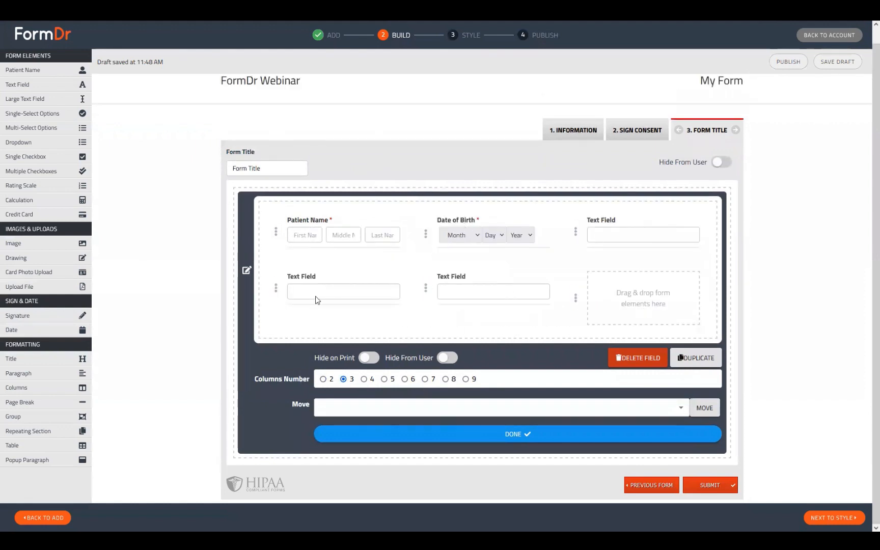
left_click(247, 270)
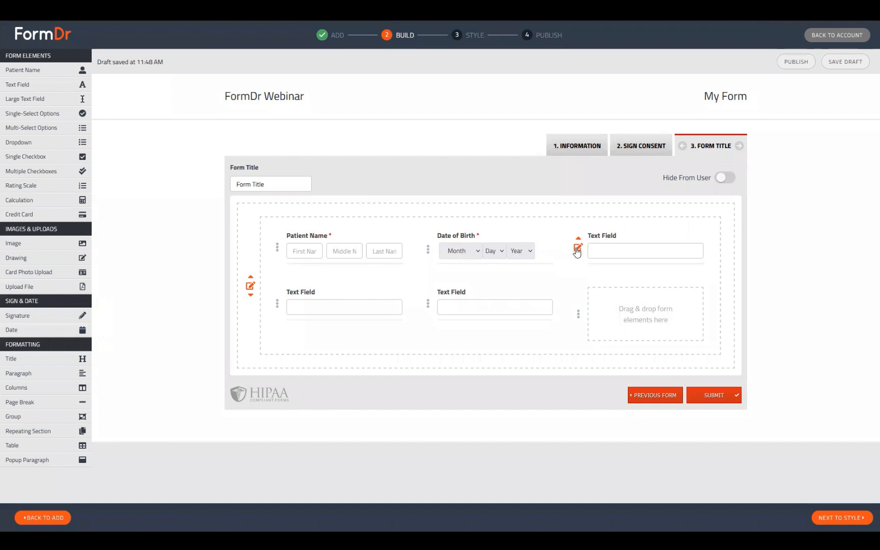
Make the text field beside Date of Birth required and close its settings.
left_click(577, 249)
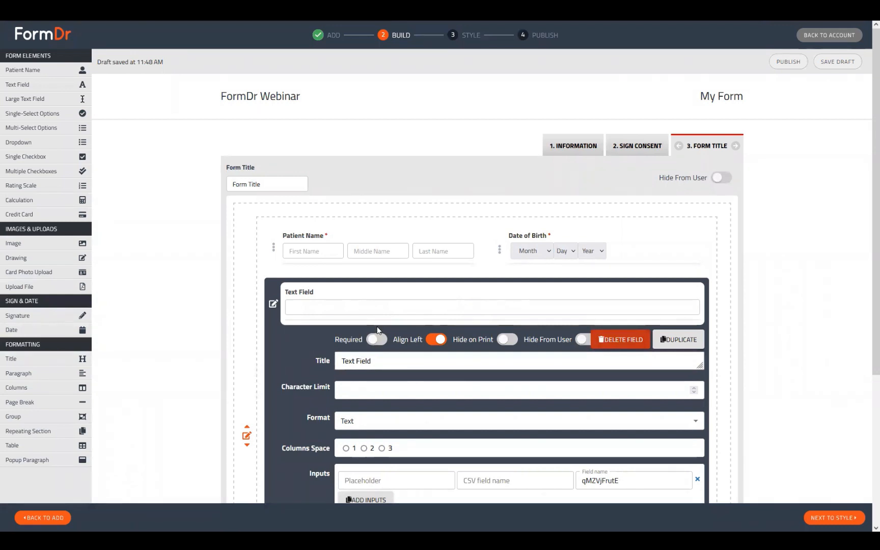
left_click(376, 339)
left_click(272, 304)
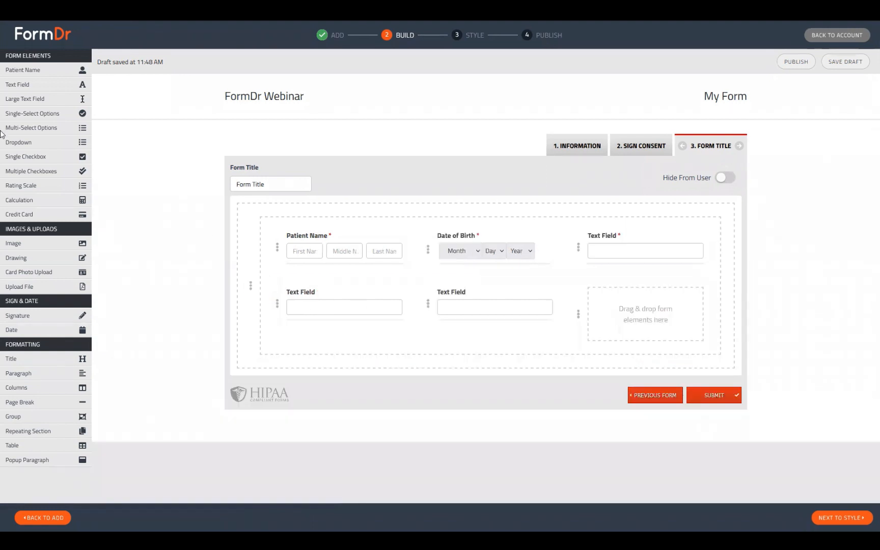
Add a text field below the columns block and title it Patient Initials.
left_click(24, 92)
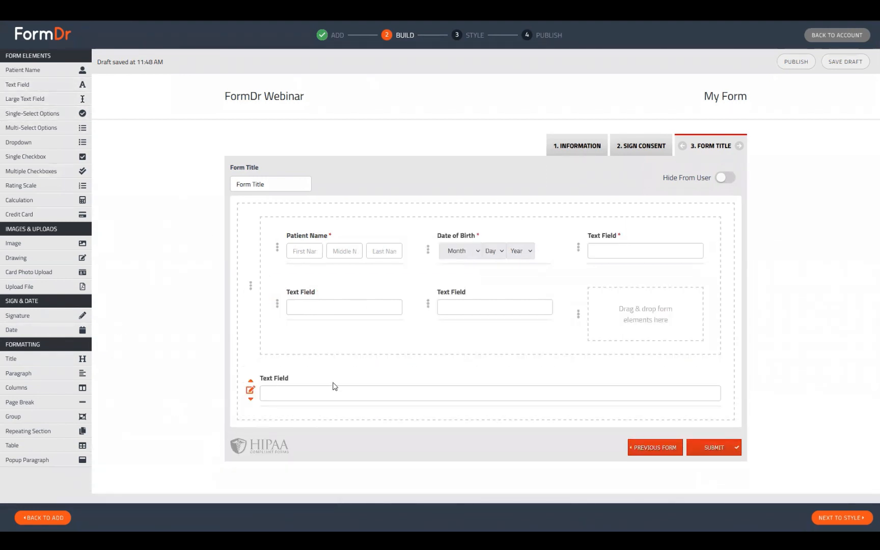
left_click(250, 391)
triple_click(348, 449)
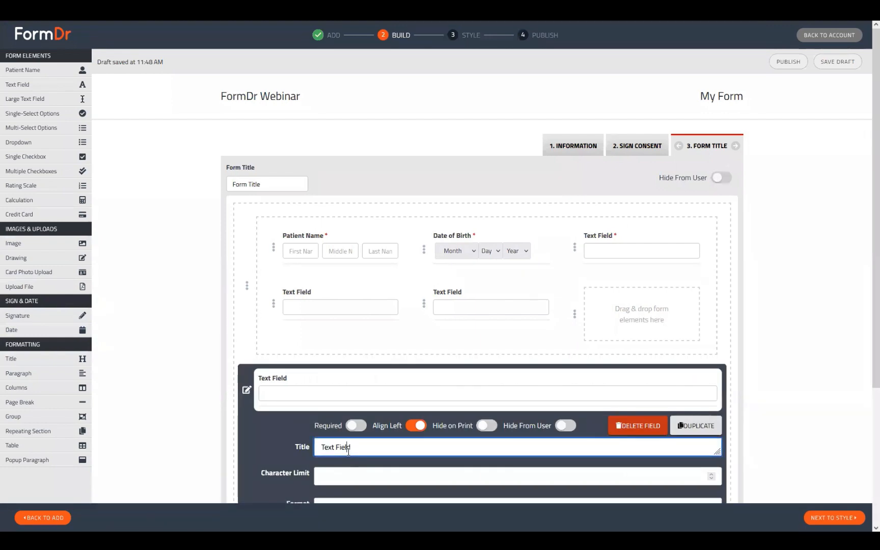
type("Pat")
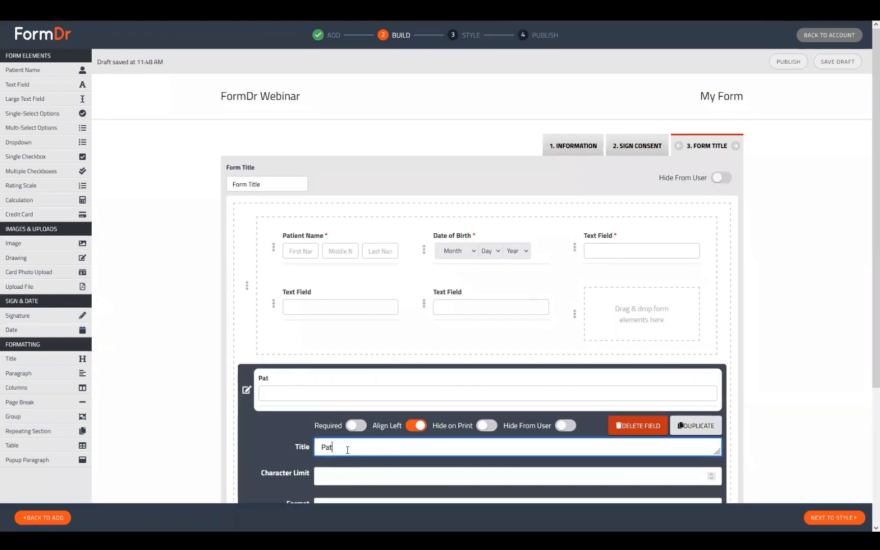
type("ient Initials")
scroll(479, 339, "down", 3)
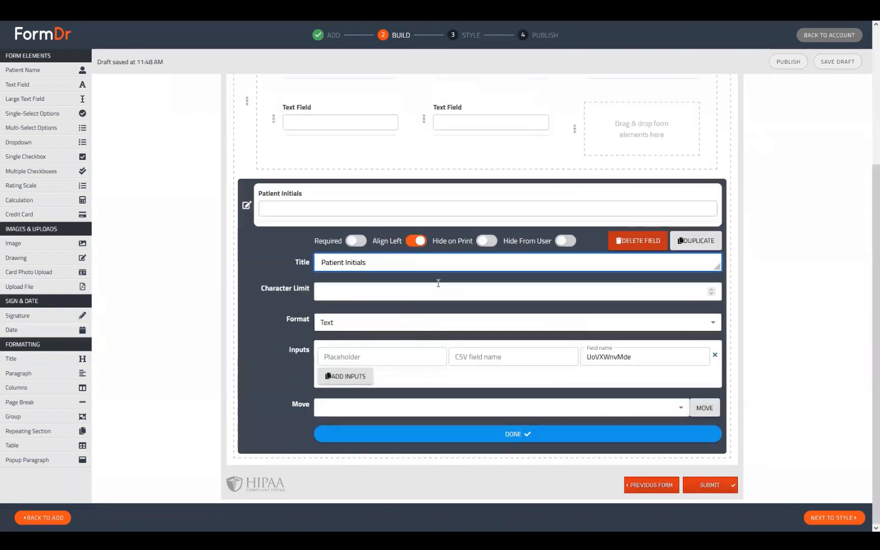
Give the Patient Initials field the placeholder Initials, trying it with Align Left off before turning that option back on.
left_click(415, 243)
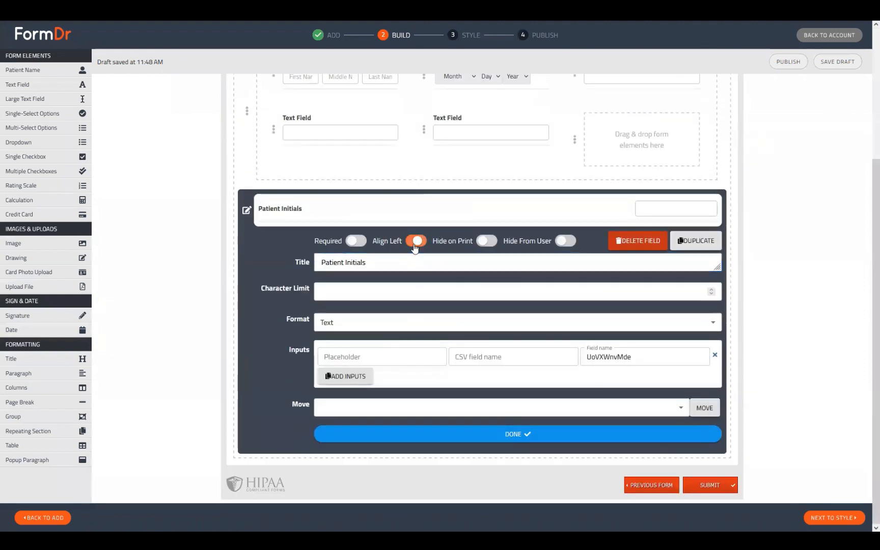
left_click(397, 355)
type("Init")
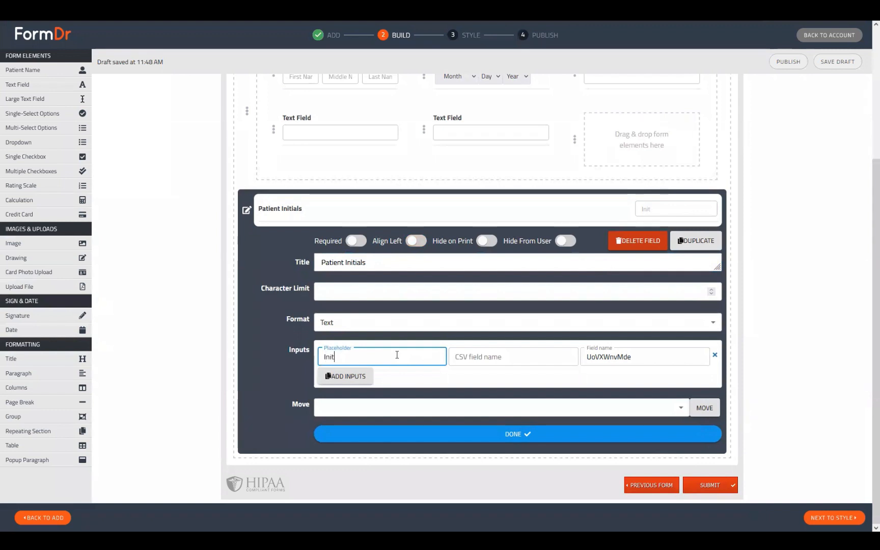
type("ials")
left_click(414, 248)
left_click(415, 249)
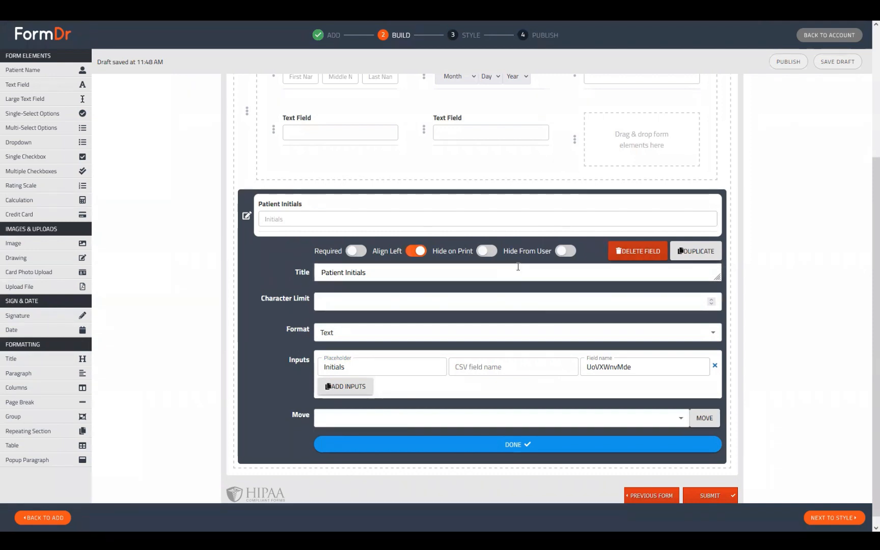
Try the Hide on Print and Hide From User options on Patient Initials, turn both off again and close its settings.
left_click(483, 251)
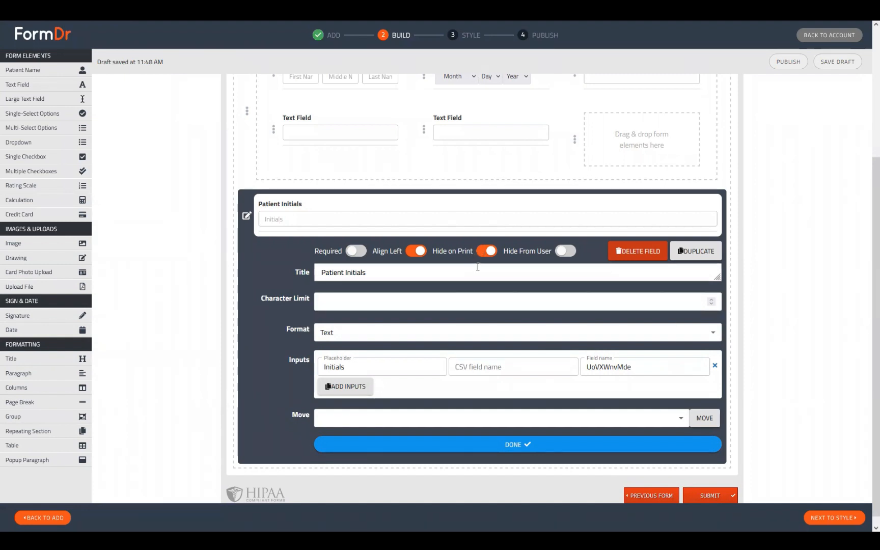
left_click(487, 250)
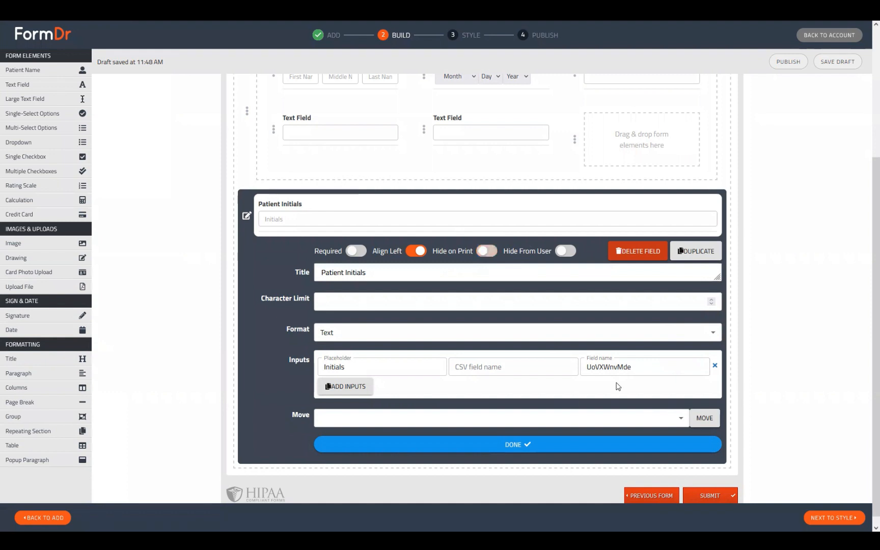
left_click(560, 255)
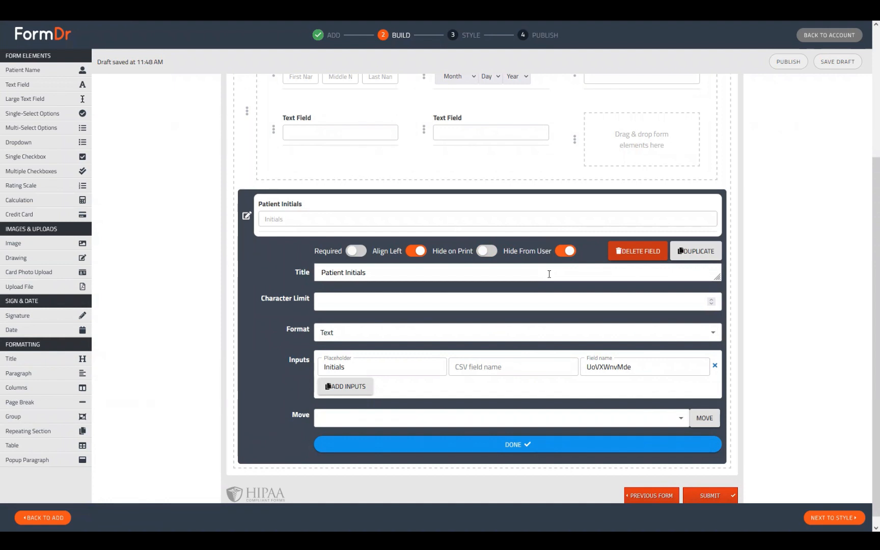
left_click(565, 251)
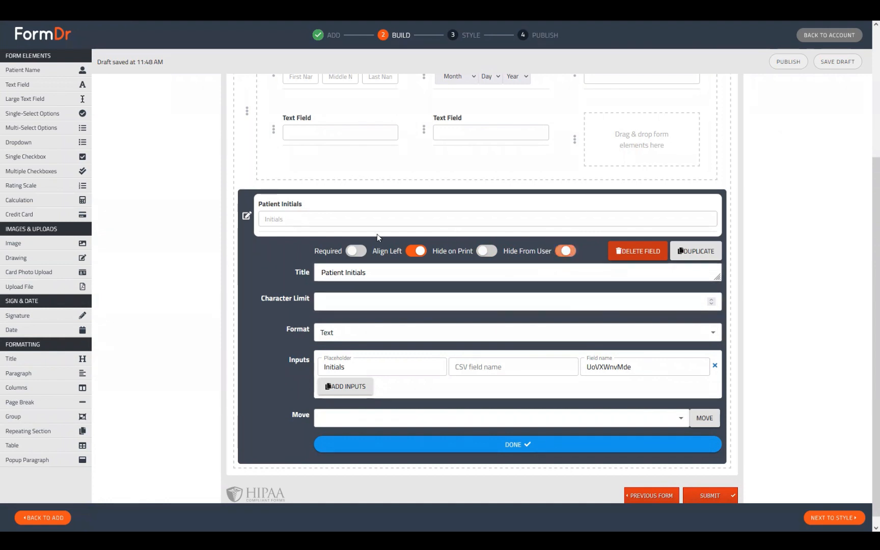
left_click(243, 214)
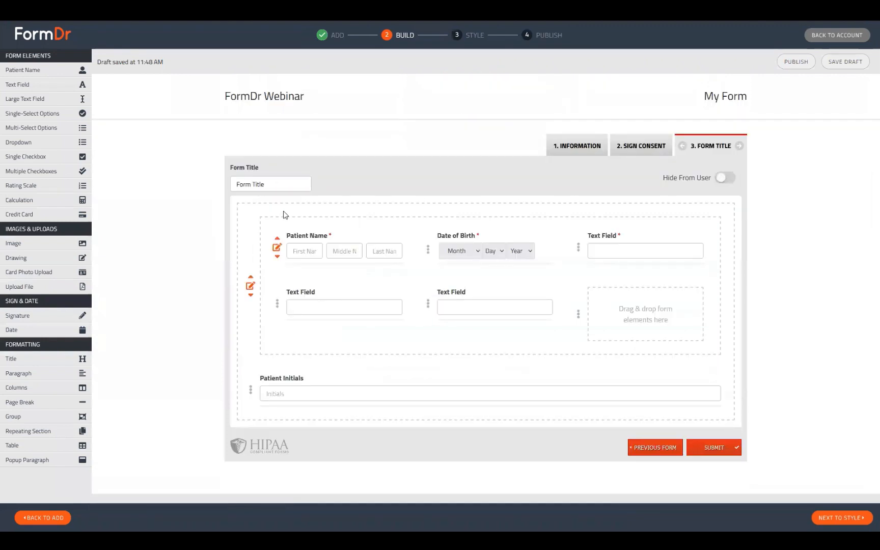
Turn on Hide From User for the columns block holding Patient Name and Date of Birth.
left_click(247, 286)
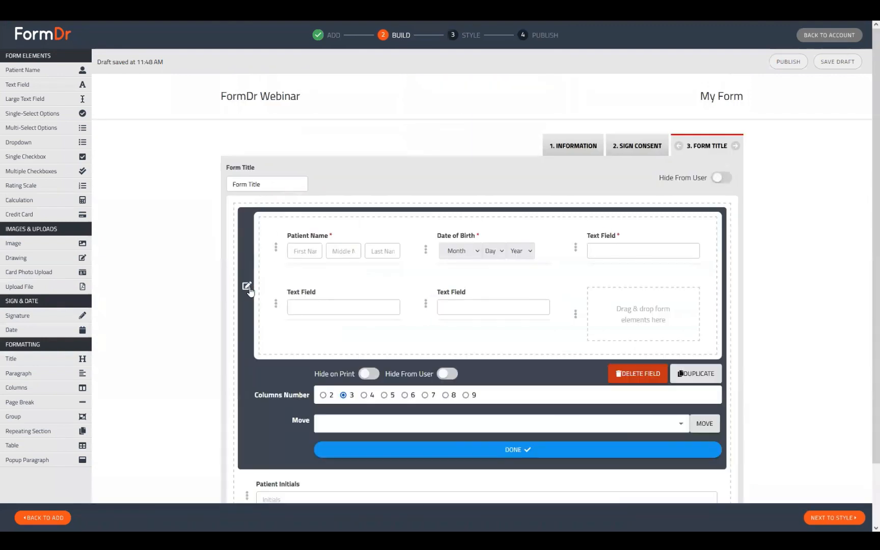
left_click(449, 374)
left_click(248, 289)
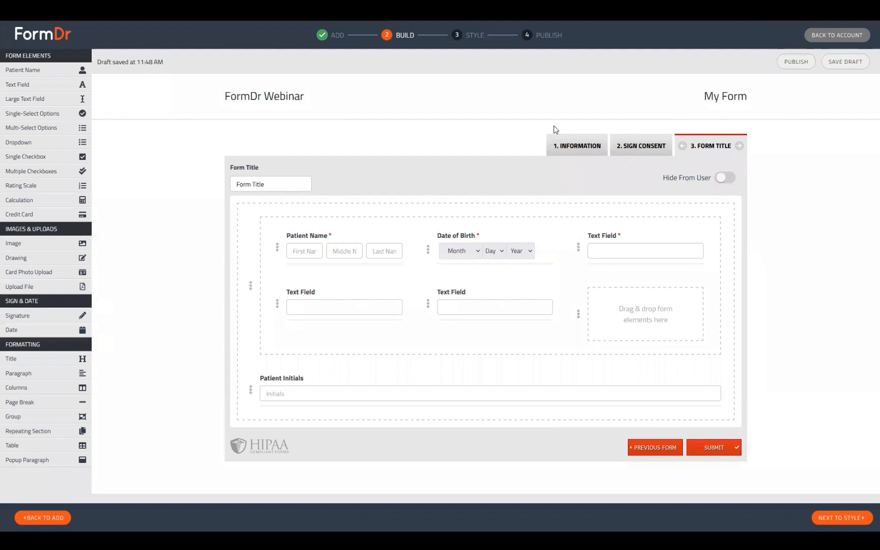
Try hiding the whole Sign Consent form from the user and switch the option off again.
left_click(644, 152)
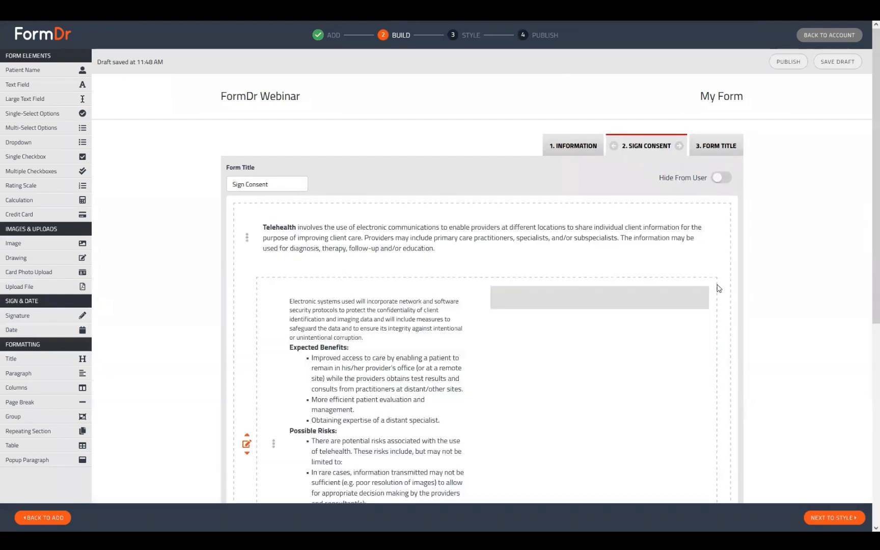
left_click(722, 178)
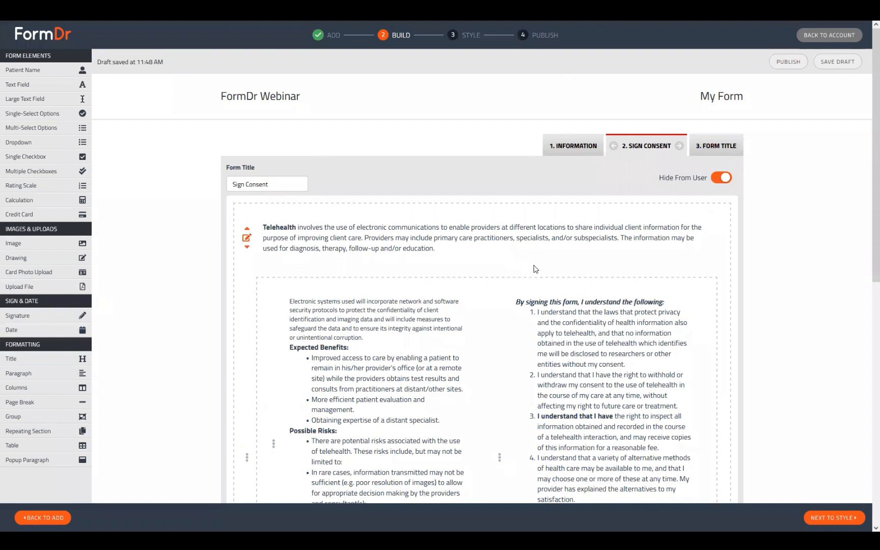
left_click(722, 178)
left_click(721, 176)
Try hiding the Information form from the user, look through the Sign Consent form, and turn the Information form's hiding off again.
left_click(576, 145)
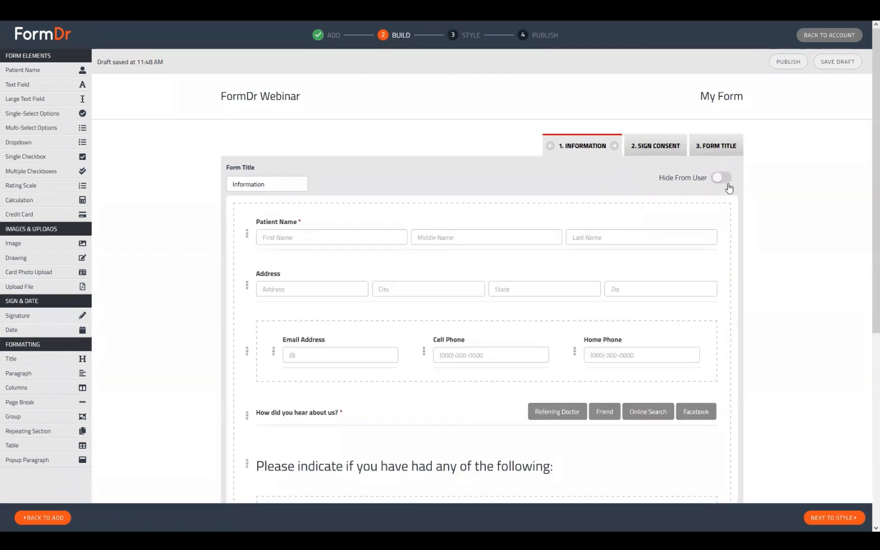
left_click(724, 180)
left_click(672, 151)
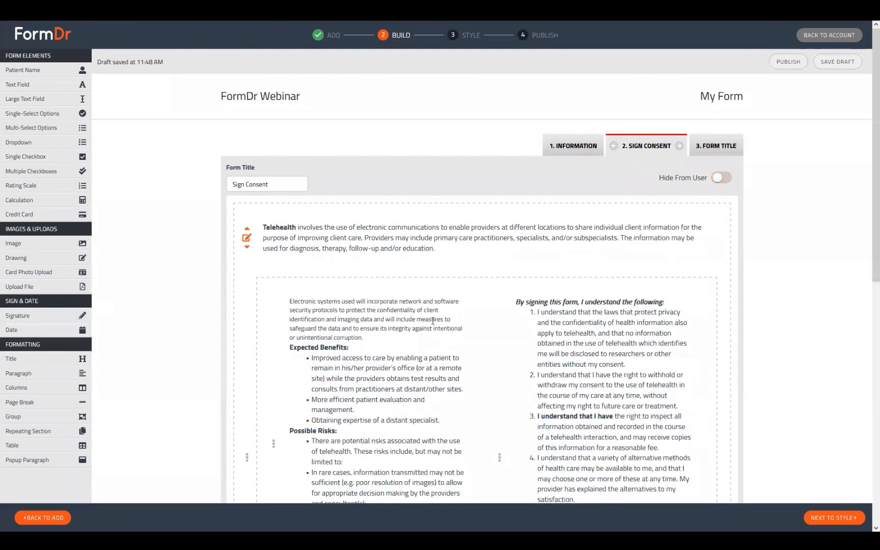
scroll(432, 321, "down", 7)
scroll(667, 115, "up", 6)
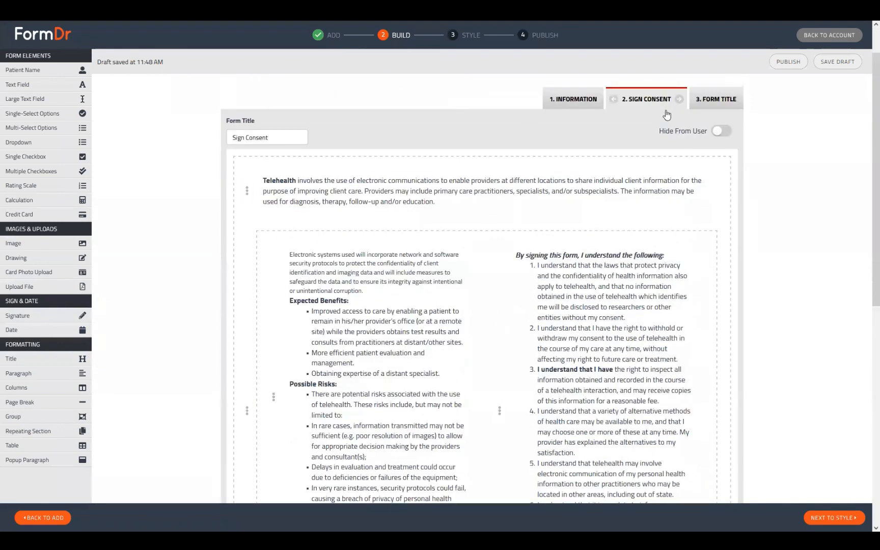
left_click(586, 101)
left_click(722, 178)
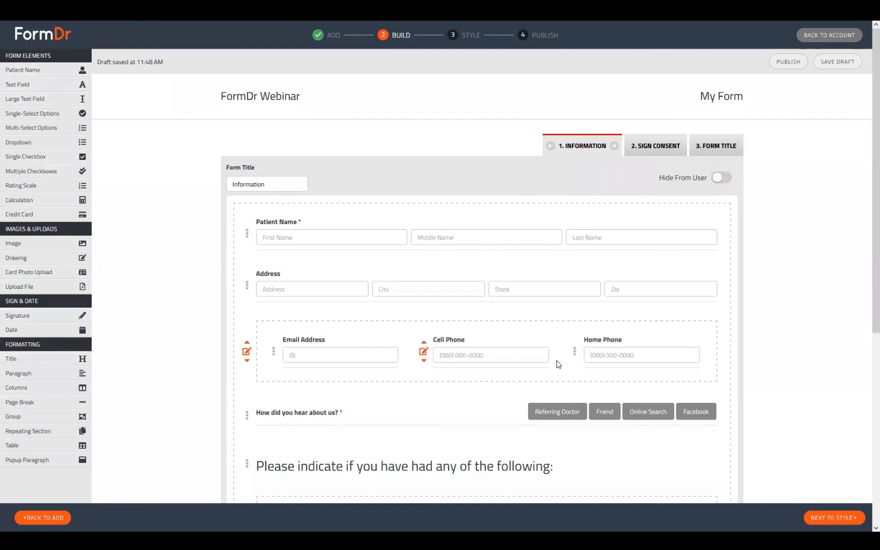
Proceed through styling to publish the updated packet, and return to the styling preview of the Information form.
left_click(845, 519)
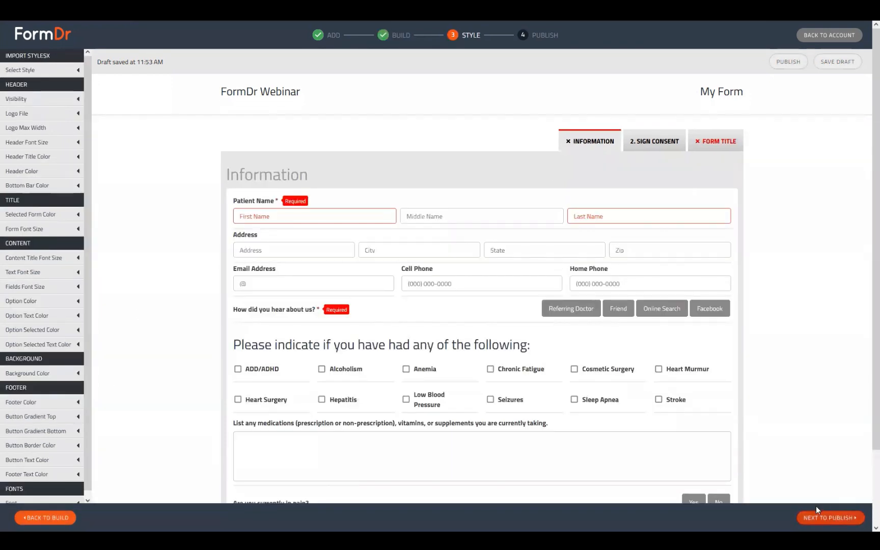
left_click(818, 517)
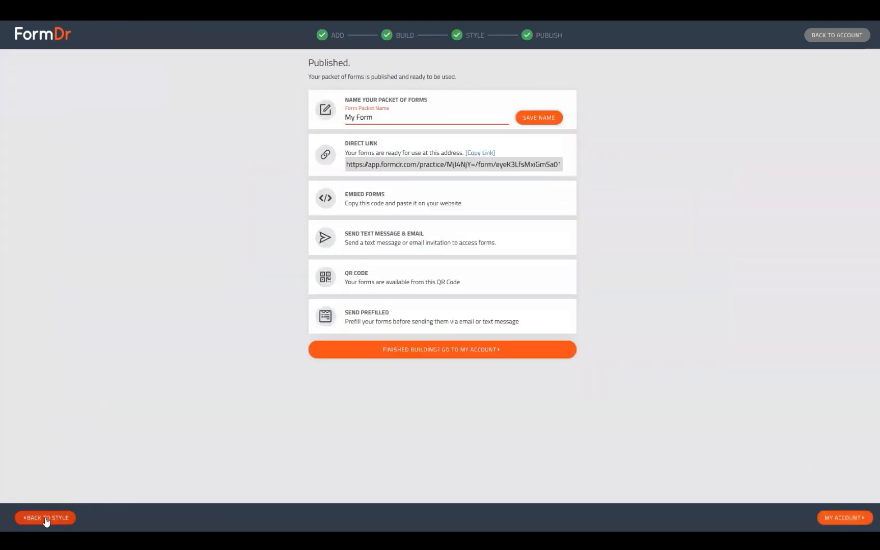
left_click(47, 518)
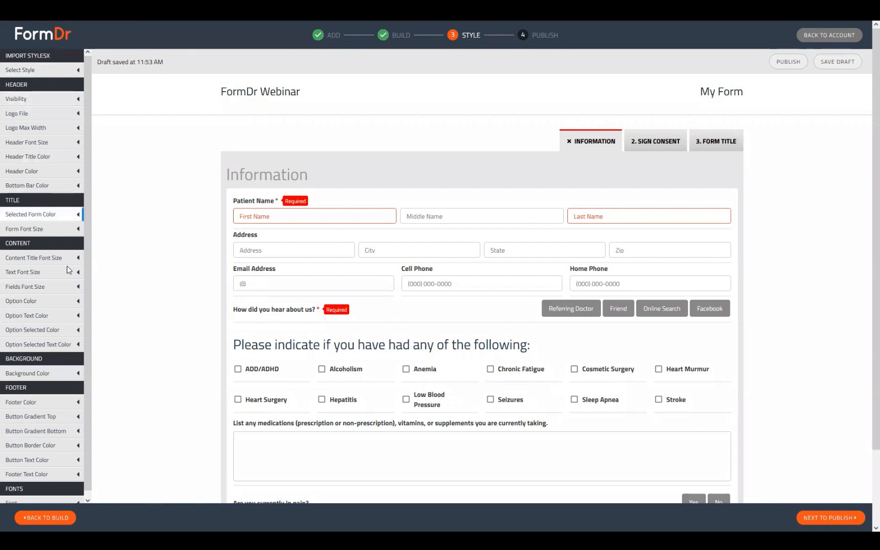
Set the form packet's background color to black, #000000.
left_click(30, 373)
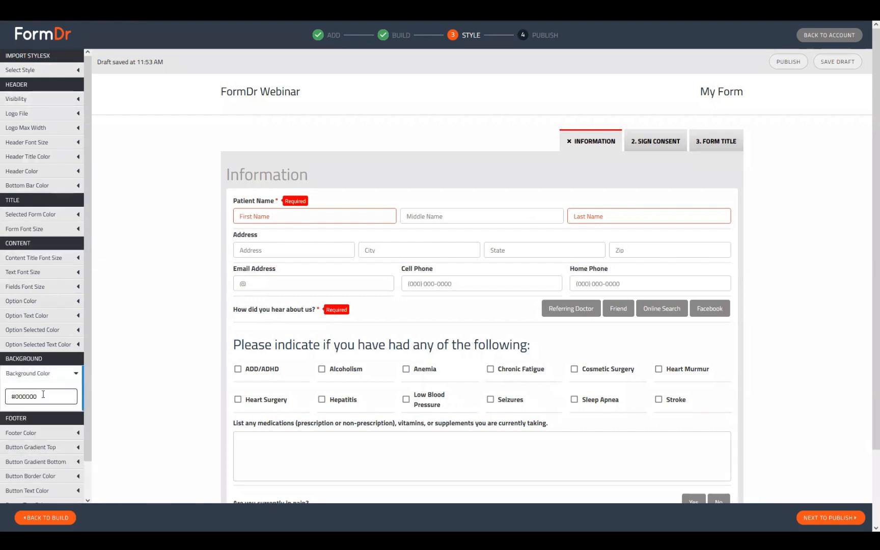
left_click(38, 396)
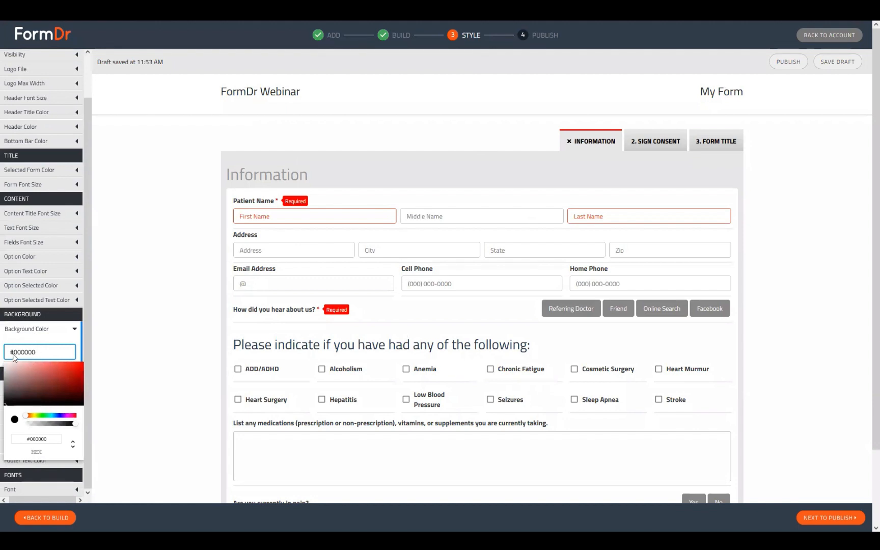
left_click_drag(23, 400, 4, 407)
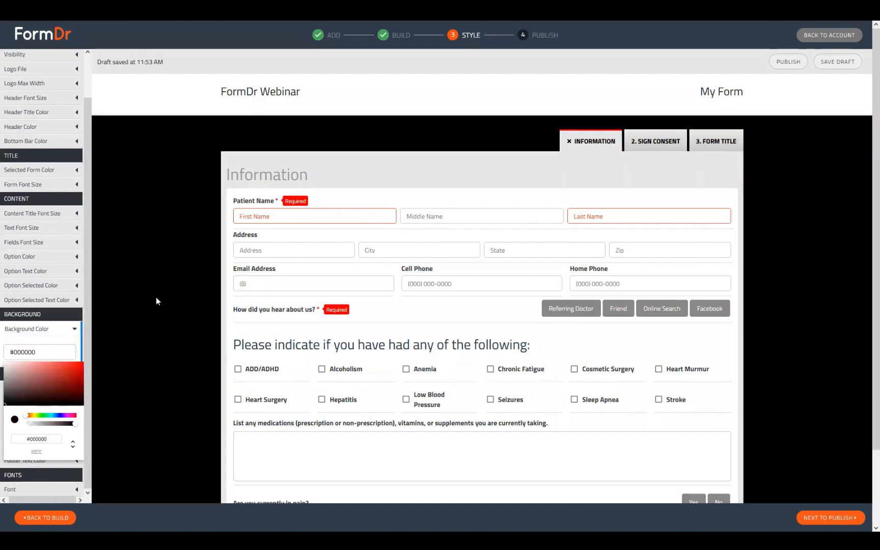
Import the styles of the Registration Packet into the current form packet and confirm replacing the existing styles.
left_click_drag(86, 219, 95, 174)
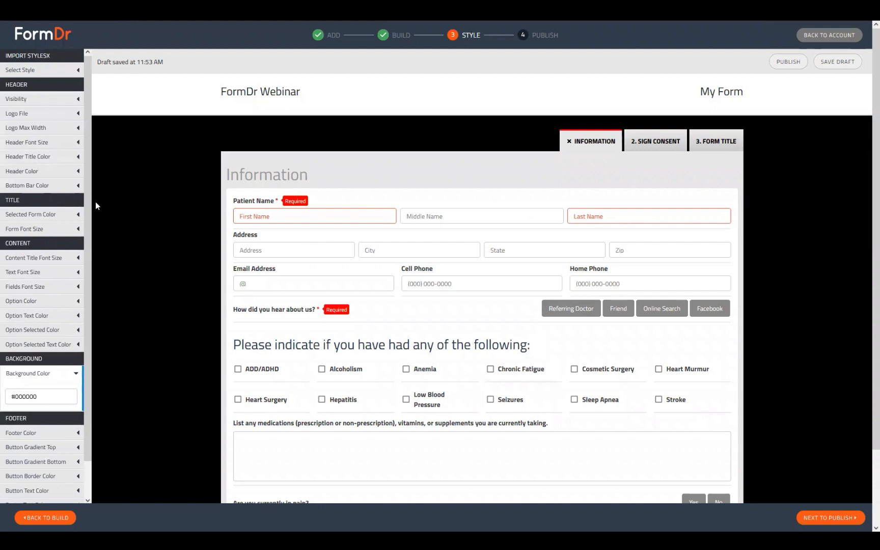
left_click(49, 71)
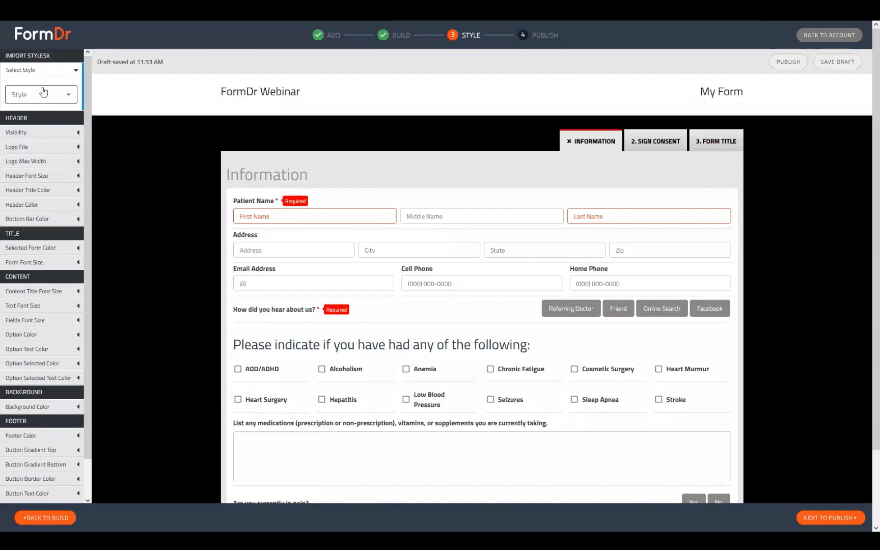
left_click(55, 96)
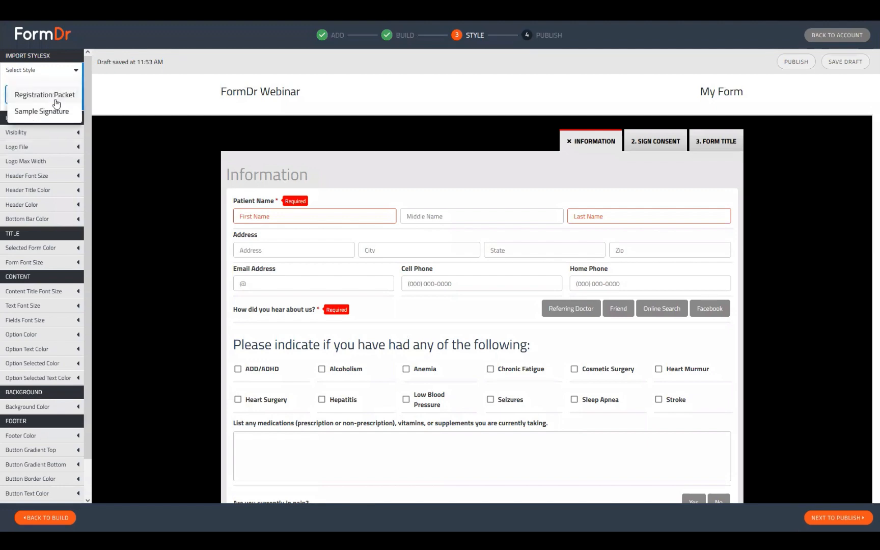
left_click(54, 95)
left_click(26, 115)
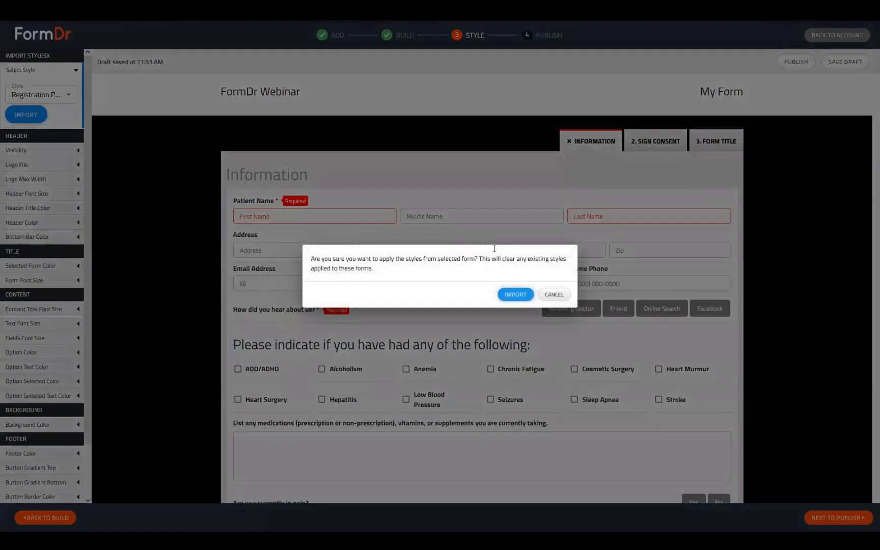
left_click(514, 294)
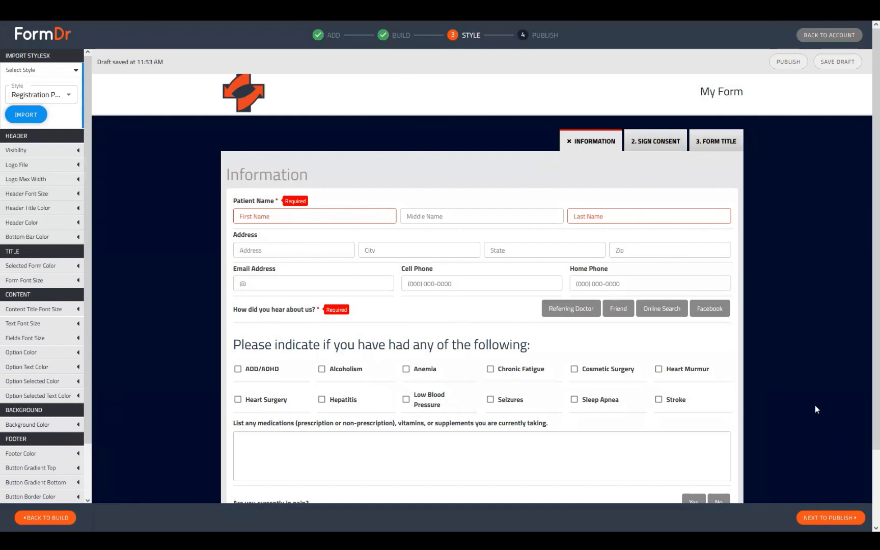
Proceed to publishing the packet and save its name as FormDr Training.
left_click(839, 518)
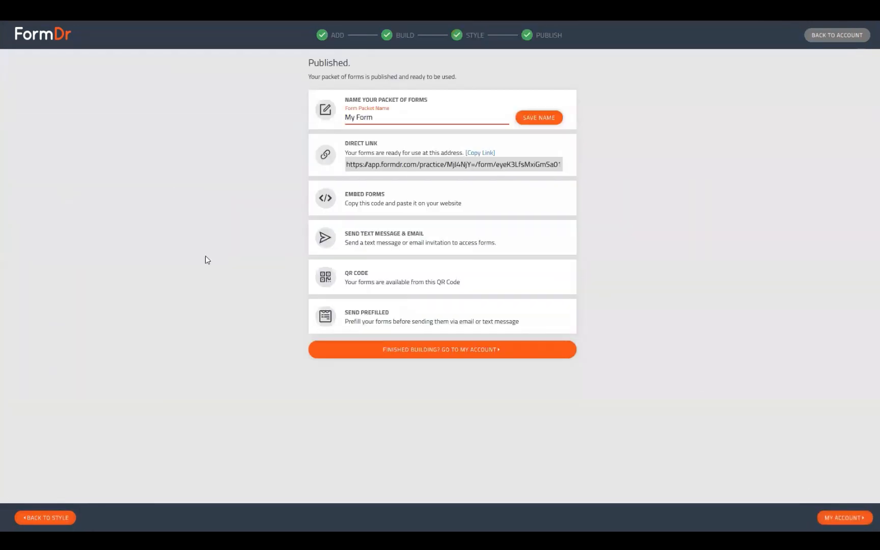
triple_click(347, 114)
type("FormDr Training")
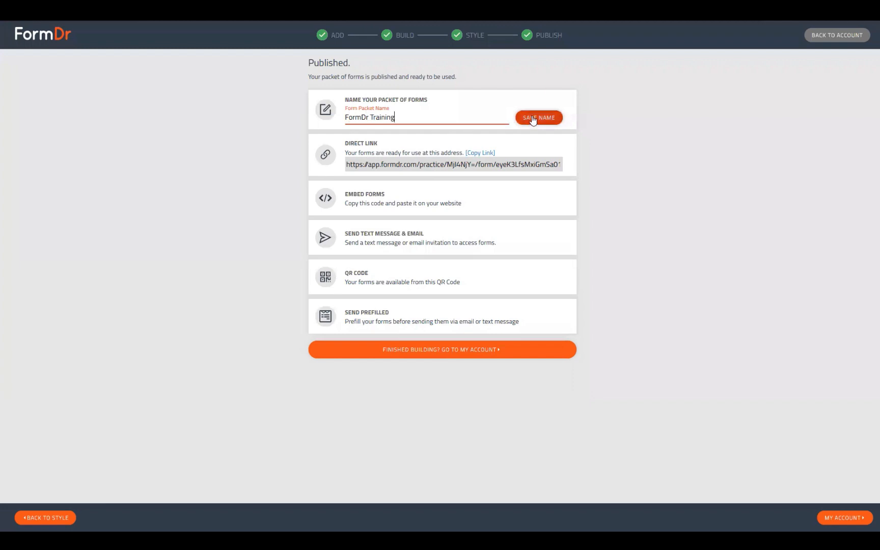
left_click(532, 118)
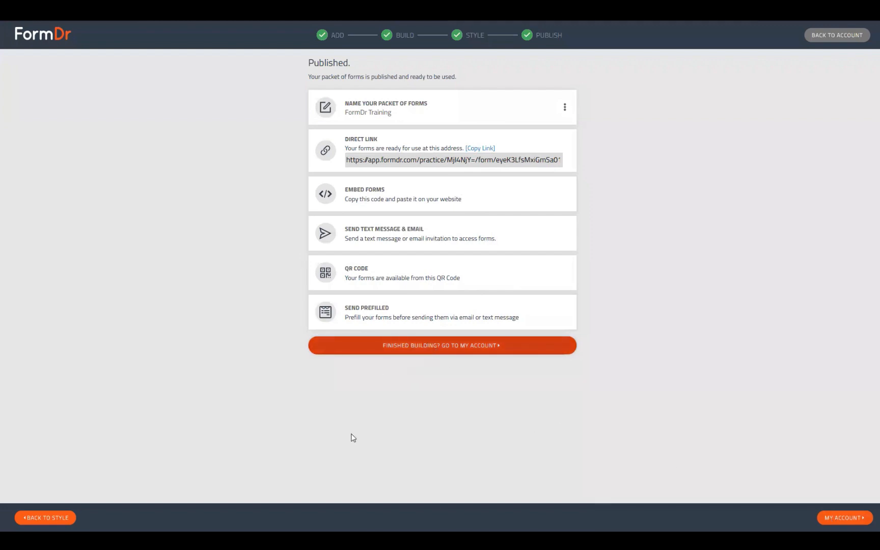
Return to the account, open the published FormDr Training packet from My Forms, and view its Information, Sign Consent and Form Title forms.
left_click(417, 347)
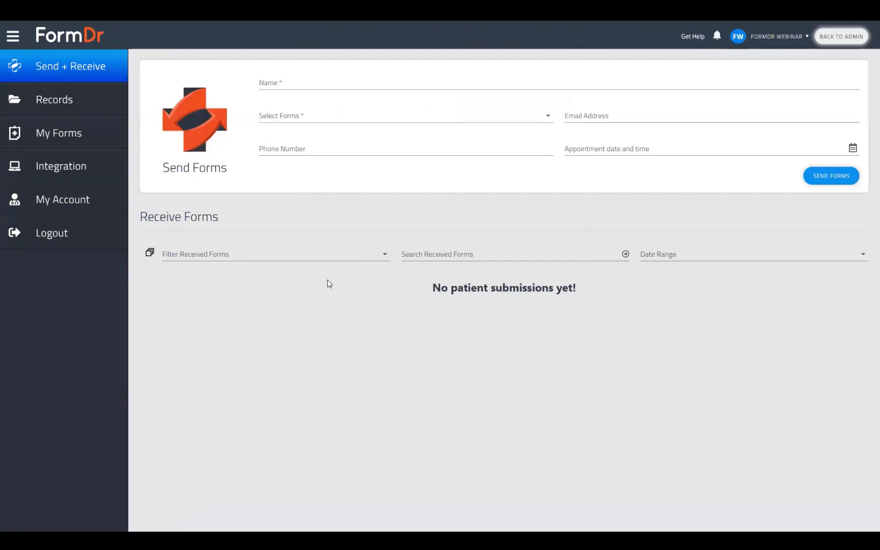
left_click(76, 148)
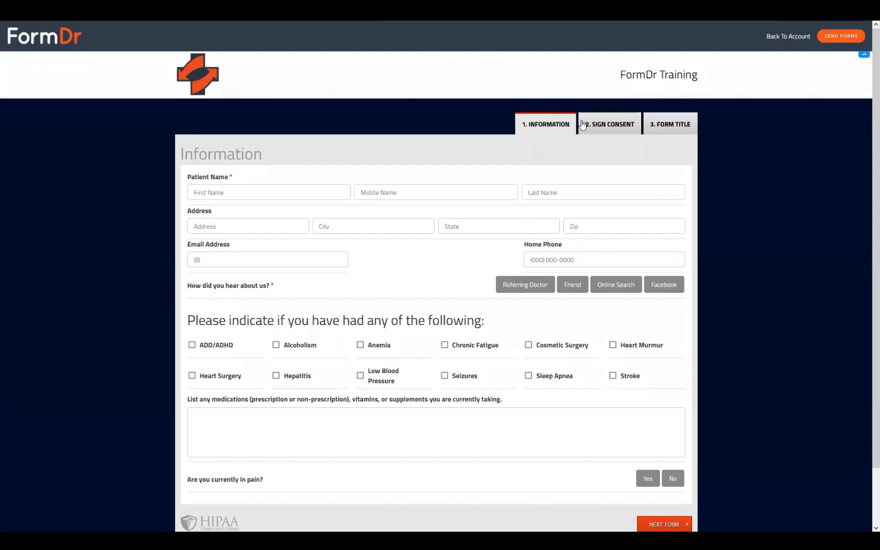
left_click(610, 124)
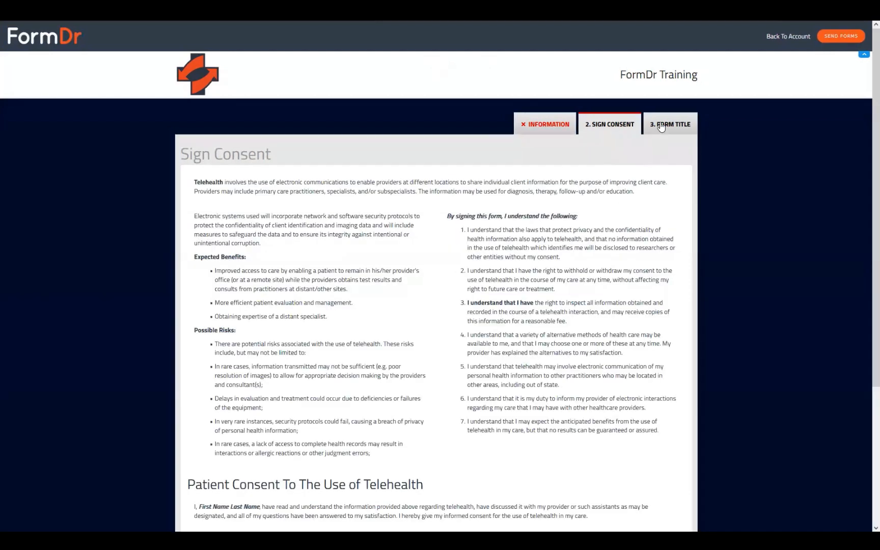
left_click(661, 126)
left_click(540, 128)
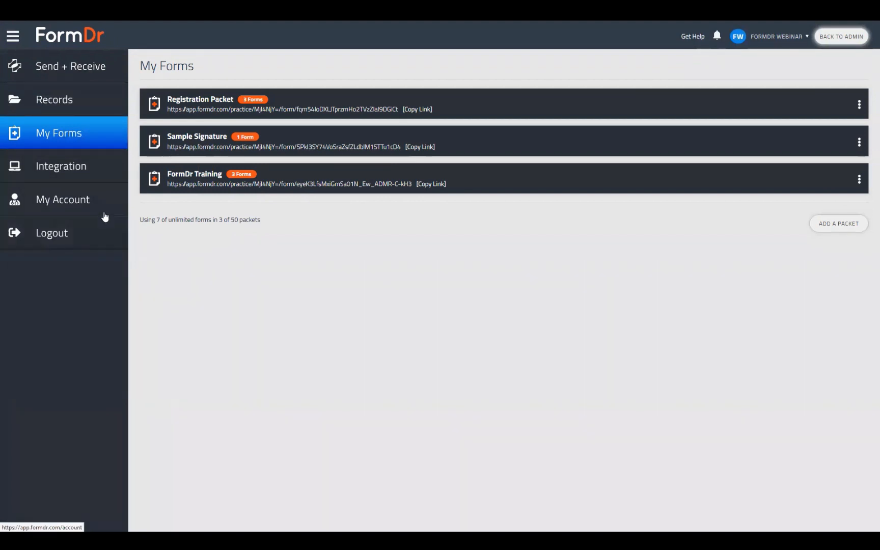
Go from the account's support settings to the FormDr Product Guide and open its Building Forms category.
left_click(53, 205)
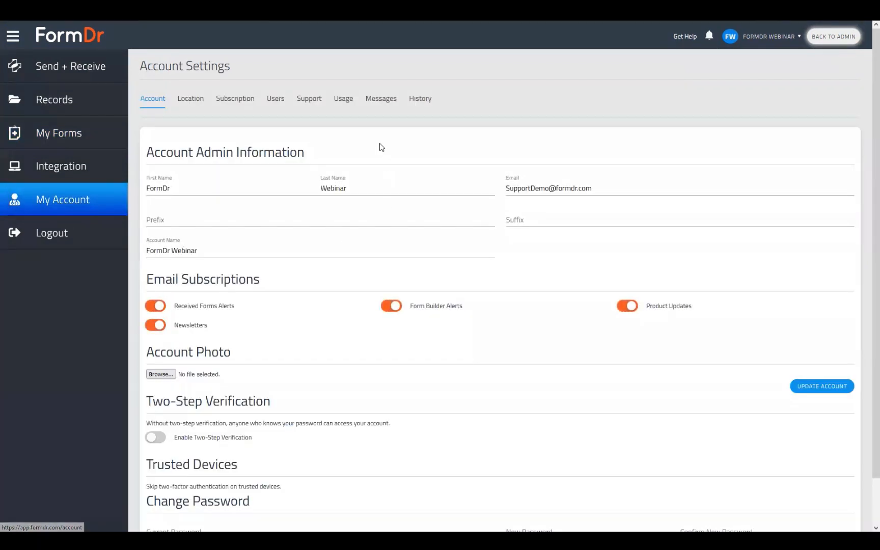
left_click(306, 102)
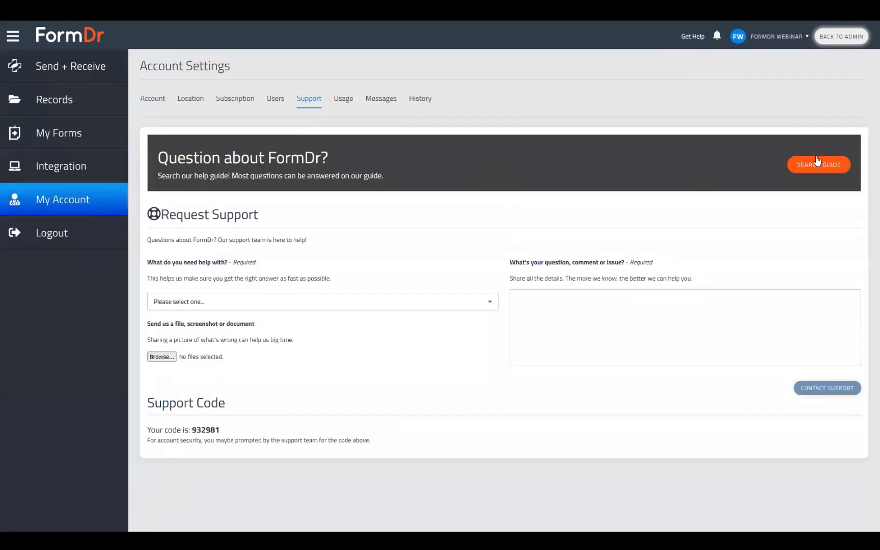
left_click(818, 163)
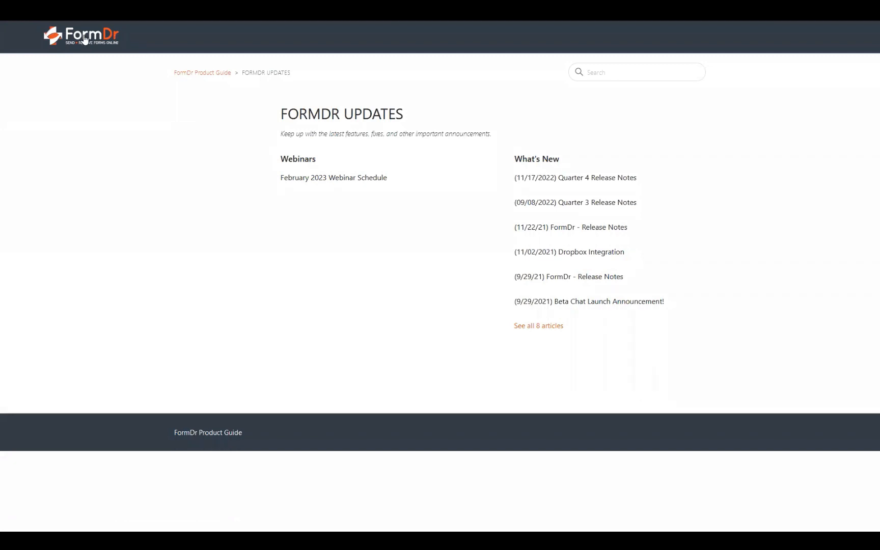
left_click(8, 13)
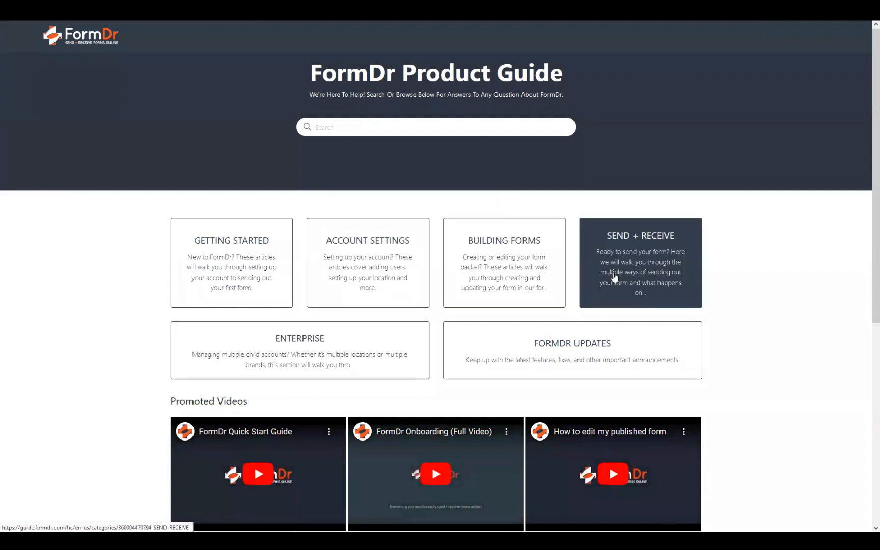
left_click(502, 258)
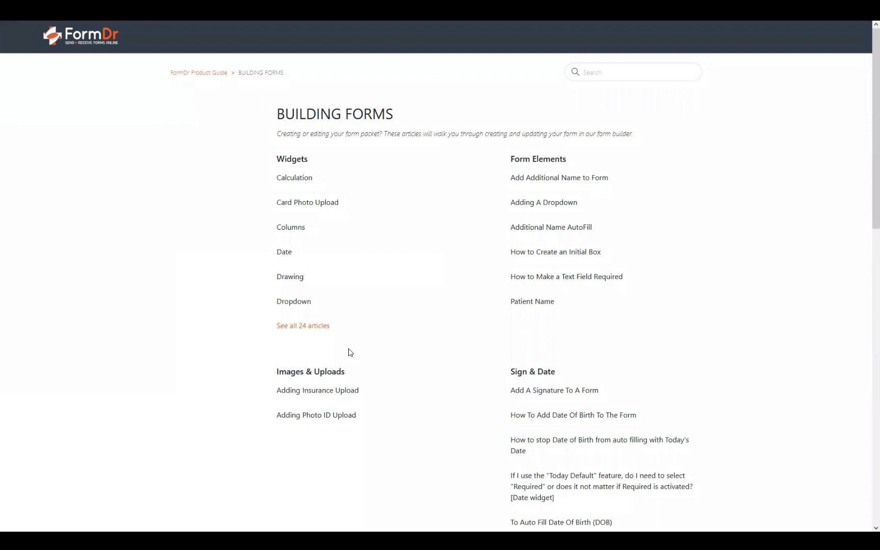
Look through the Building Forms help topics, including the article on uploading a form to an existing packet.
scroll(350, 353, "down", 5)
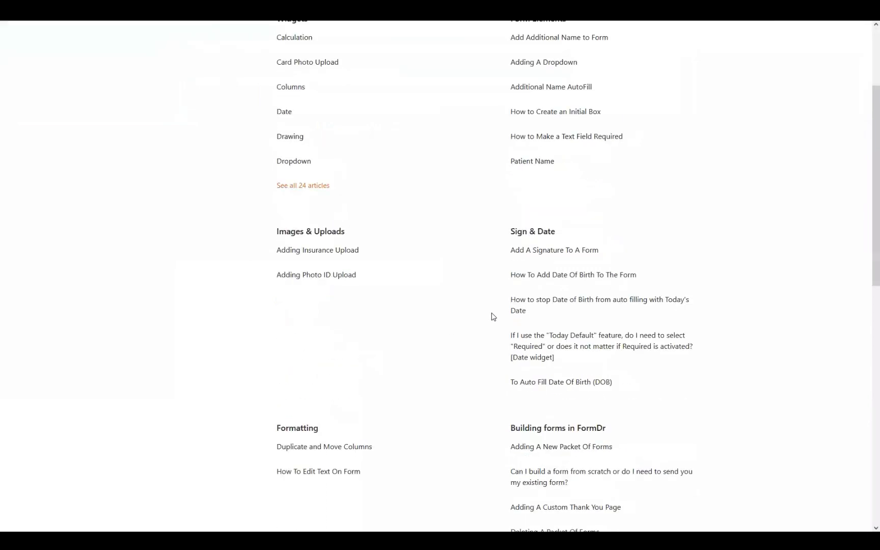
scroll(463, 399, "down", 1)
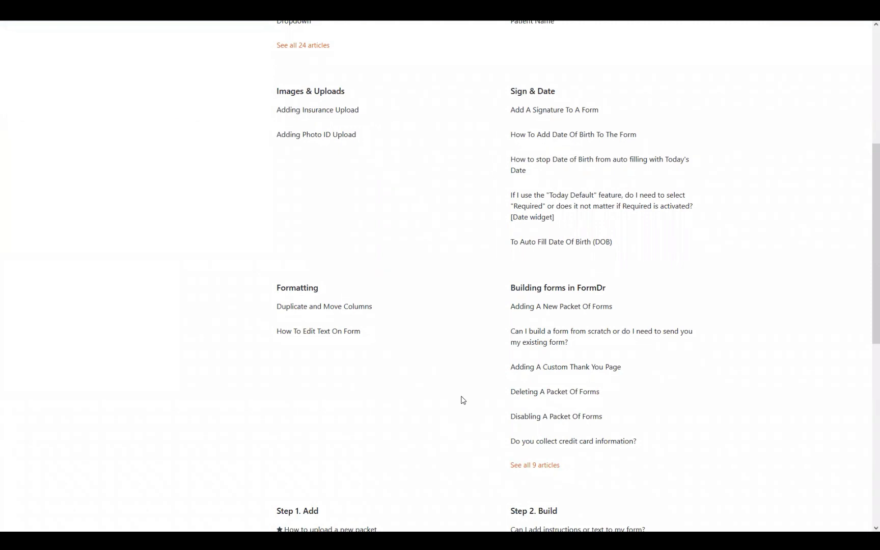
scroll(463, 400, "down", 4)
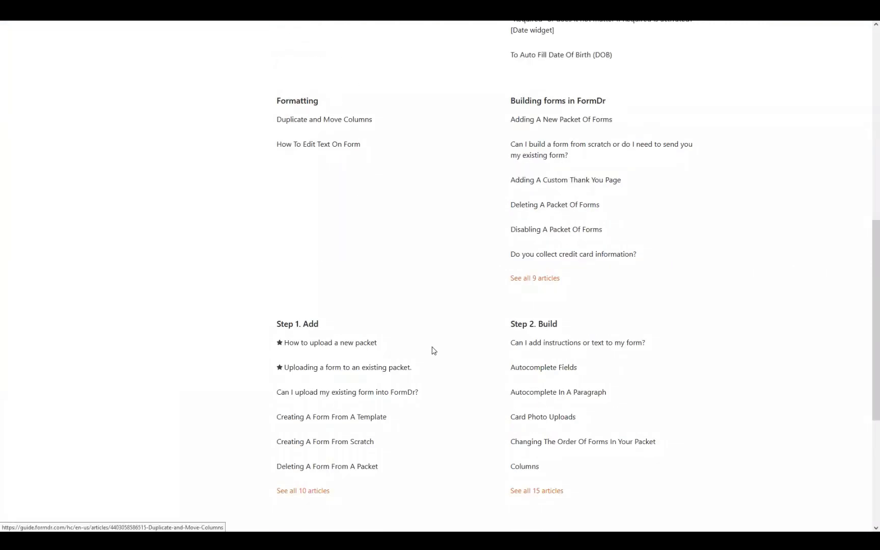
scroll(432, 350, "up", 7)
scroll(521, 434, "down", 6)
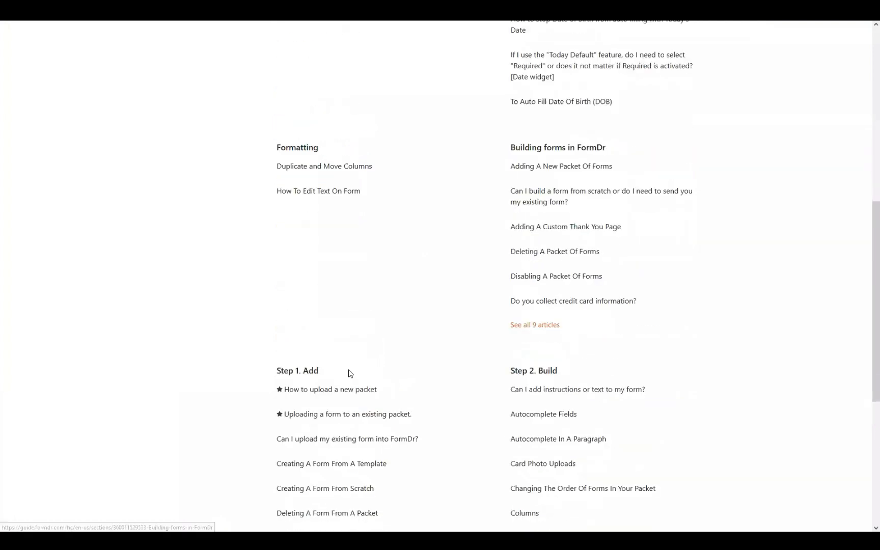
left_click(345, 416)
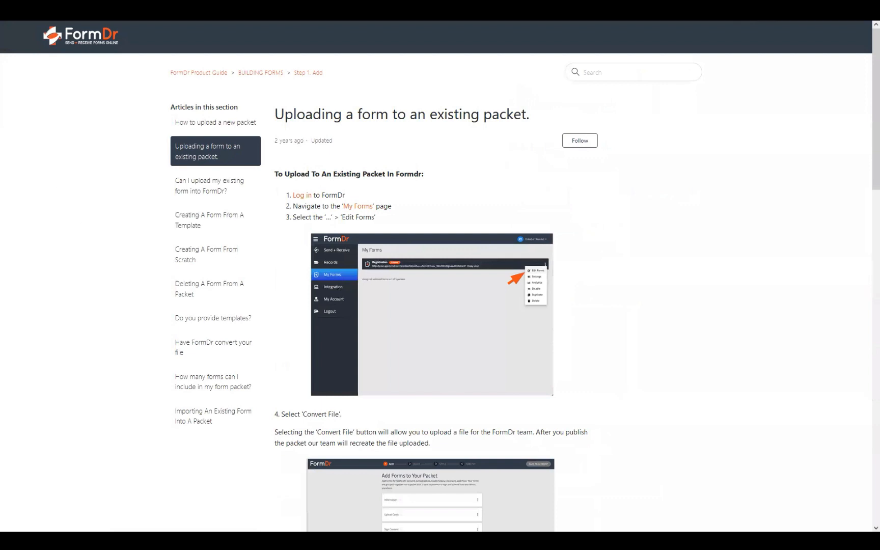
key("alt+Left")
scroll(440, 407, "down", 3)
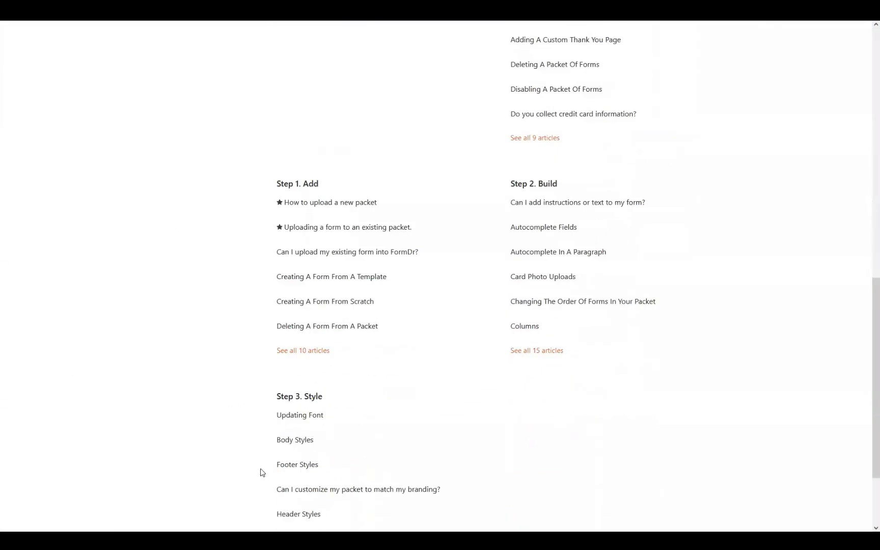
scroll(473, 442, "up", 10)
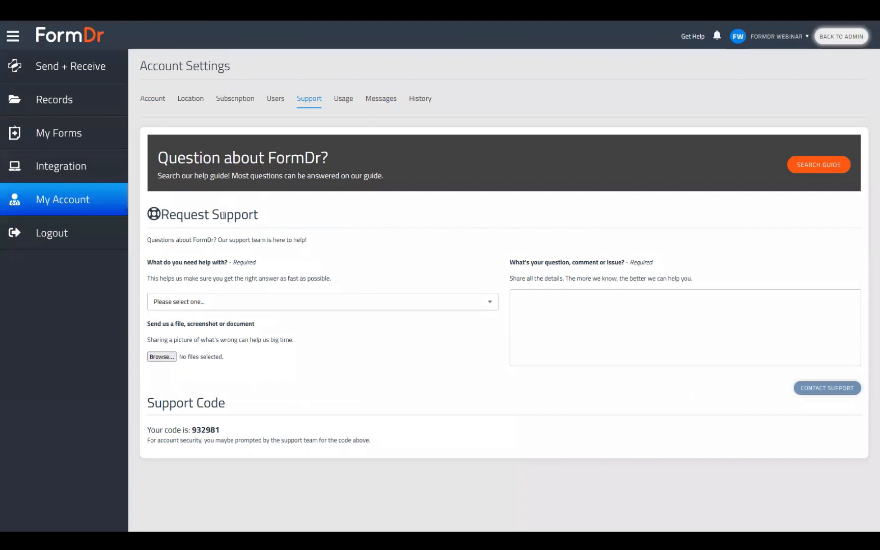
Open the February 2023 Webinar Schedule from the guide's FormDr Updates and review the onboarding, beginner and advanced form building sessions.
left_click(591, 332)
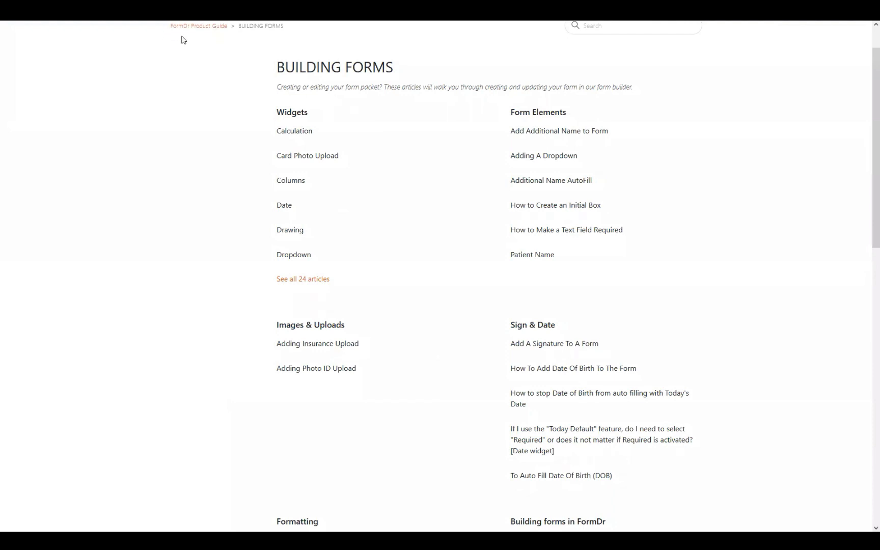
left_click(197, 26)
left_click(599, 364)
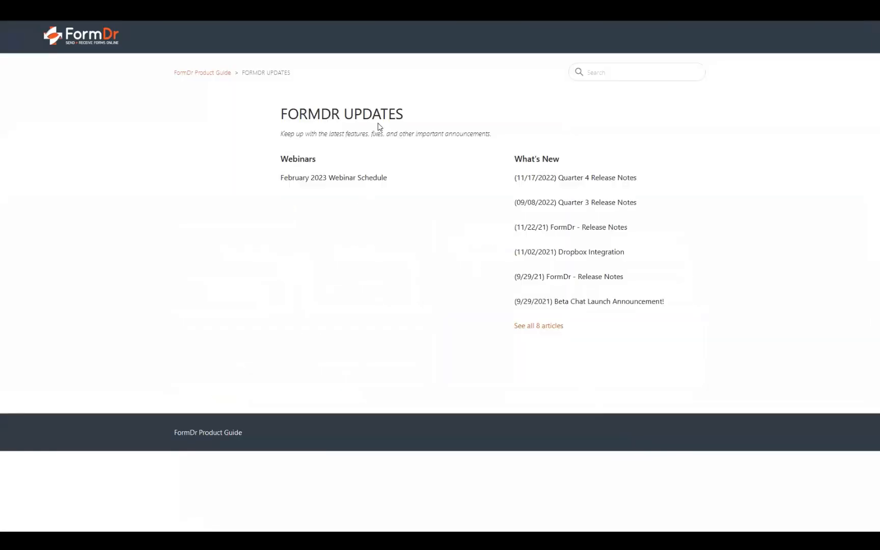
left_click(330, 178)
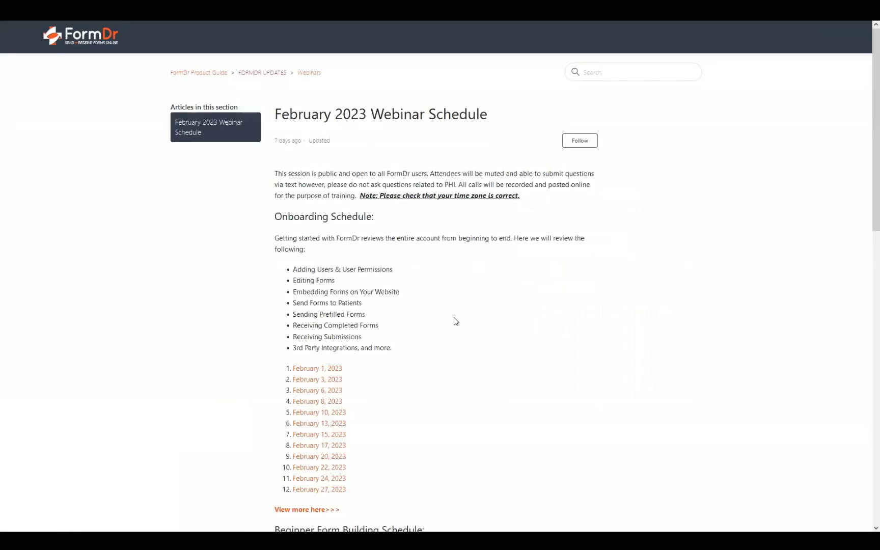
scroll(455, 320, "down", 7)
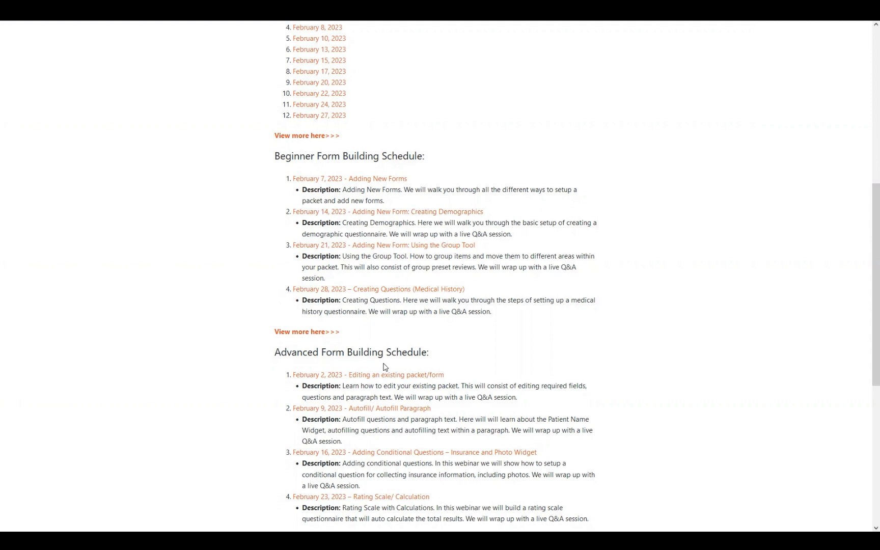
scroll(631, 273, "up", 7)
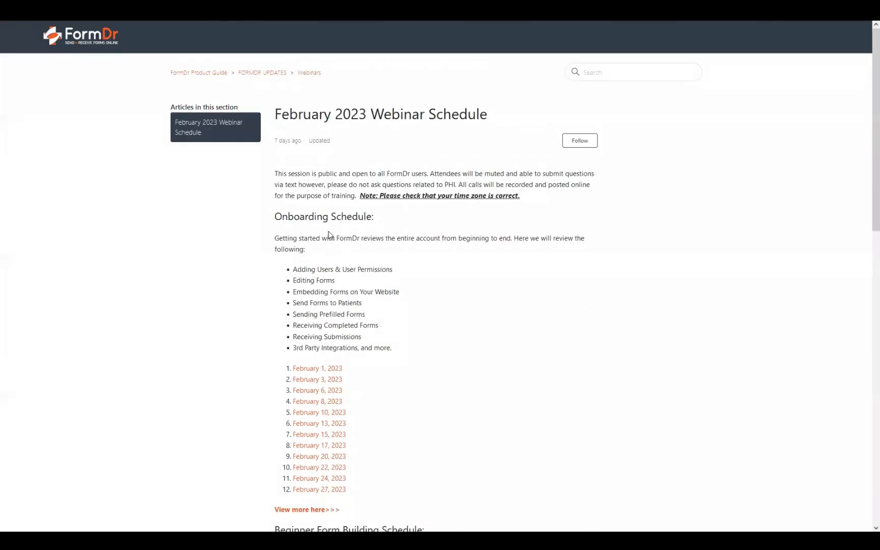
scroll(411, 287, "down", 10)
scroll(371, 371, "up", 2)
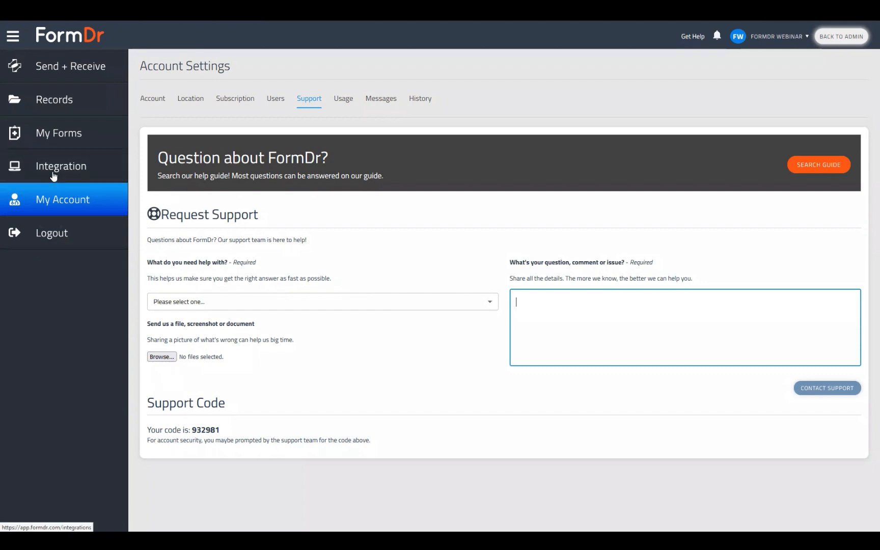
Open the account's Practice Integration page and look through the available export, calendar, EMR and payment integrations.
left_click(77, 165)
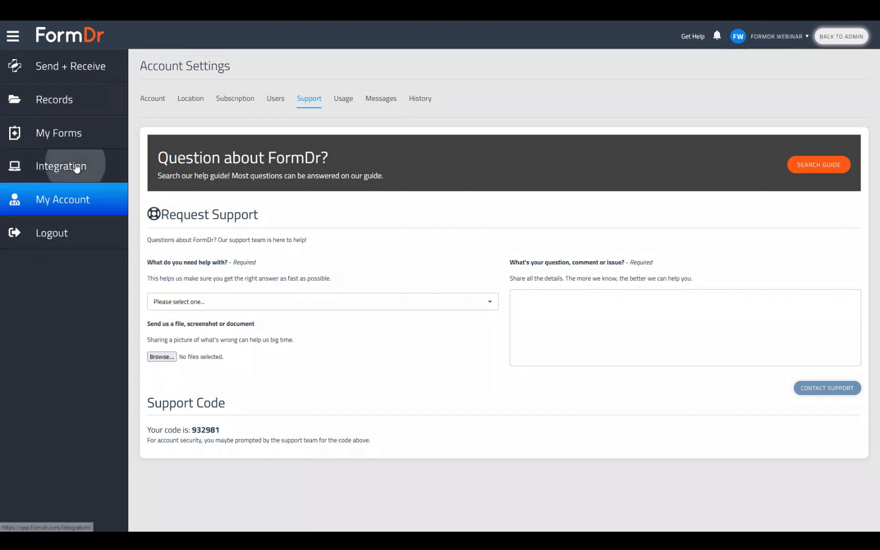
scroll(257, 264, "down", 3)
scroll(257, 265, "up", 3)
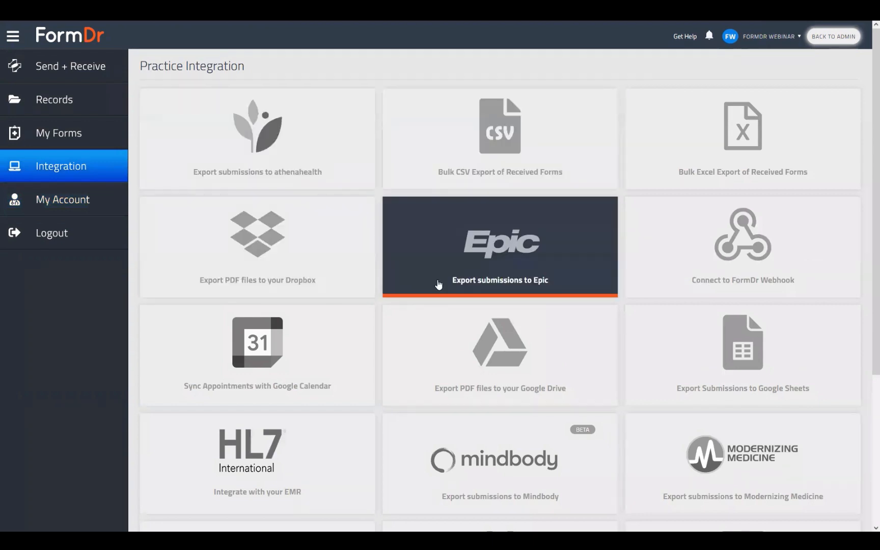
scroll(428, 265, "down", 2)
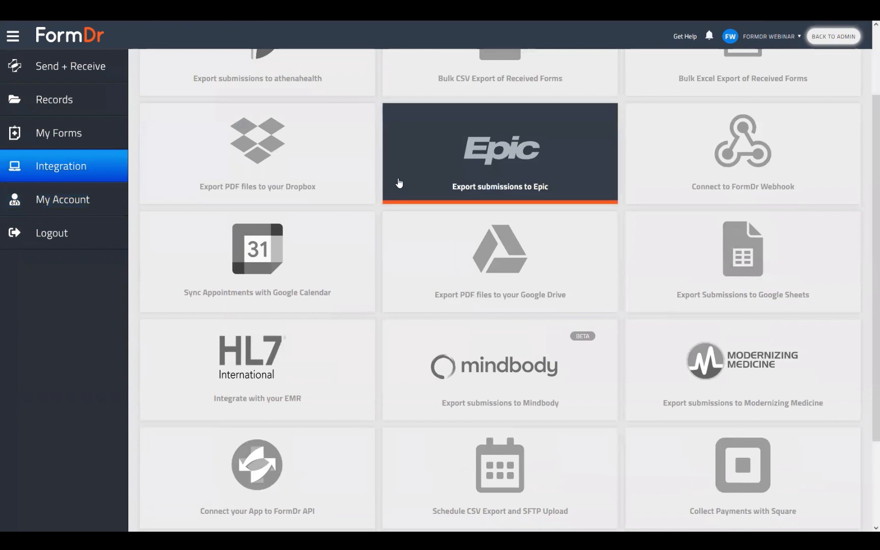
scroll(397, 183, "up", 1)
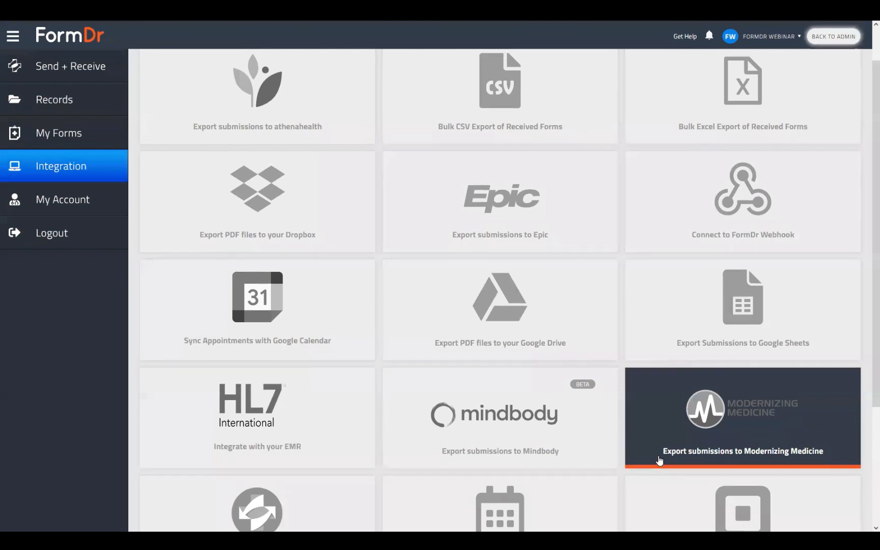
scroll(631, 431, "up", 1)
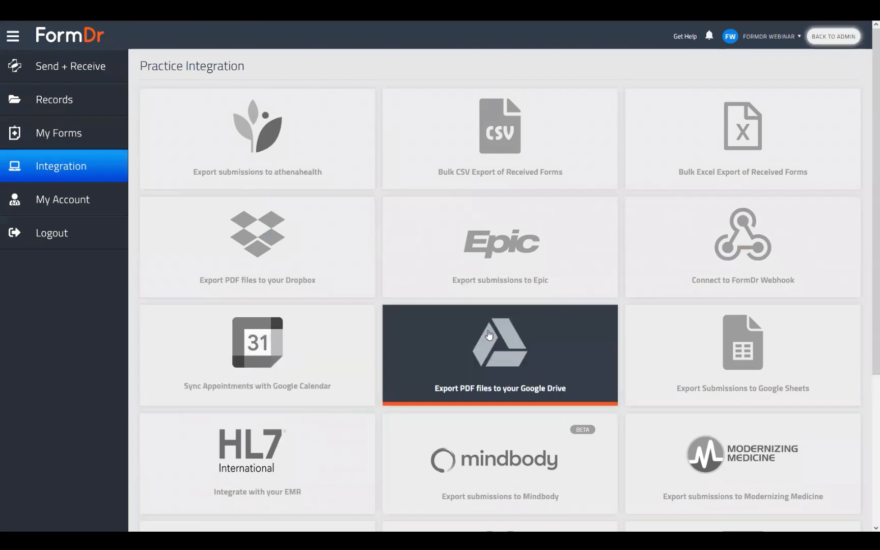
Finish looking over the integrations, open the FormDr Training packet for editing and go on to its Build stage.
scroll(502, 385, "down", 4)
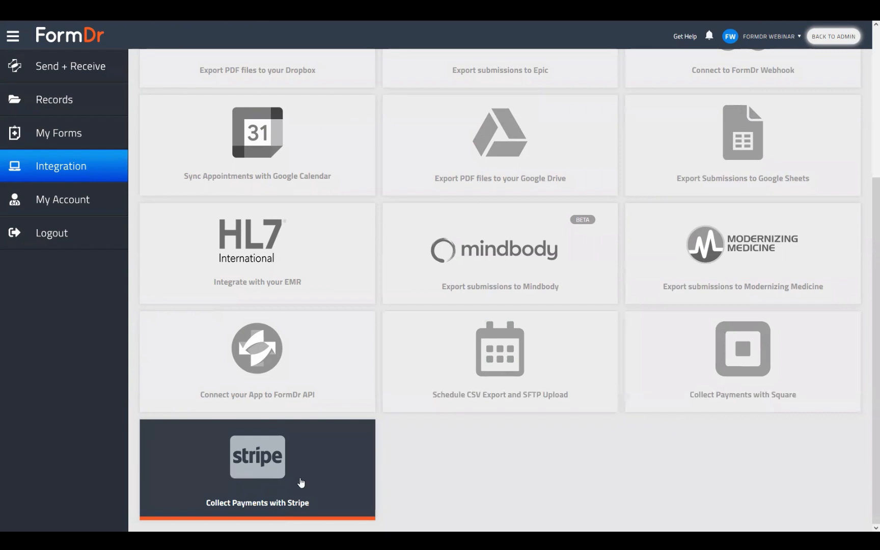
left_click(48, 142)
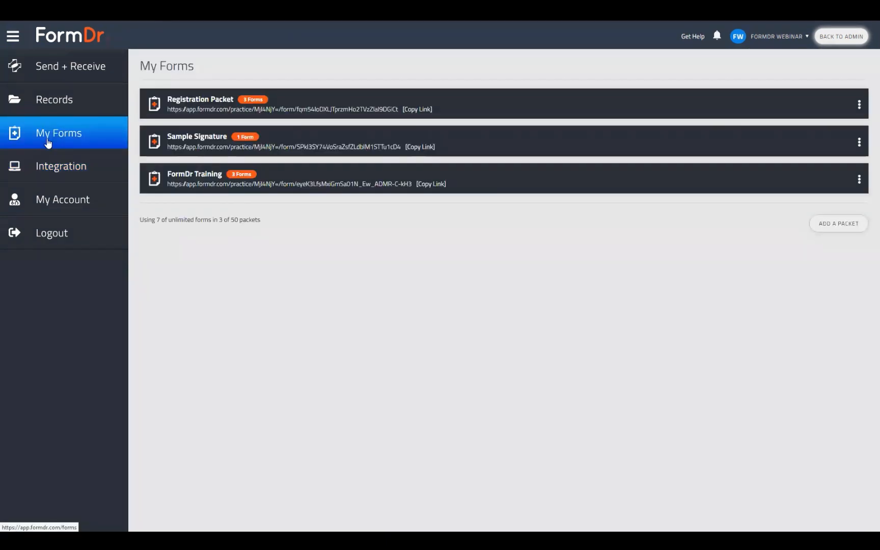
left_click(860, 179)
left_click(837, 196)
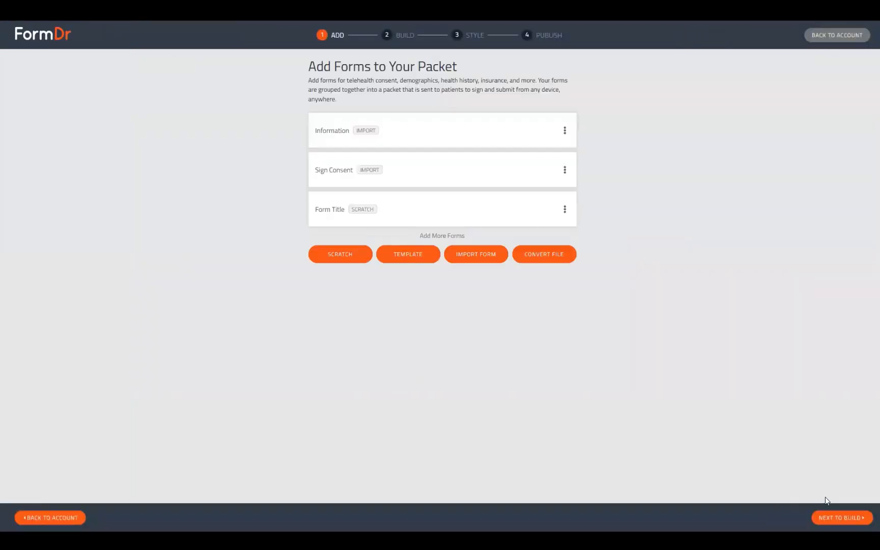
left_click(833, 519)
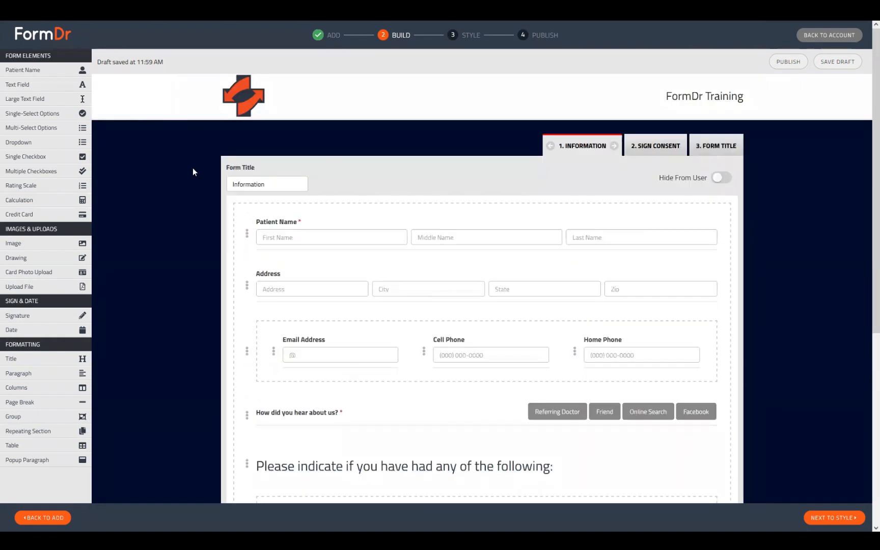
Return to the packet's Add stage, find the Patient Intake Form Packet among the Intake Forms templates, preview it and add it.
left_click(56, 518)
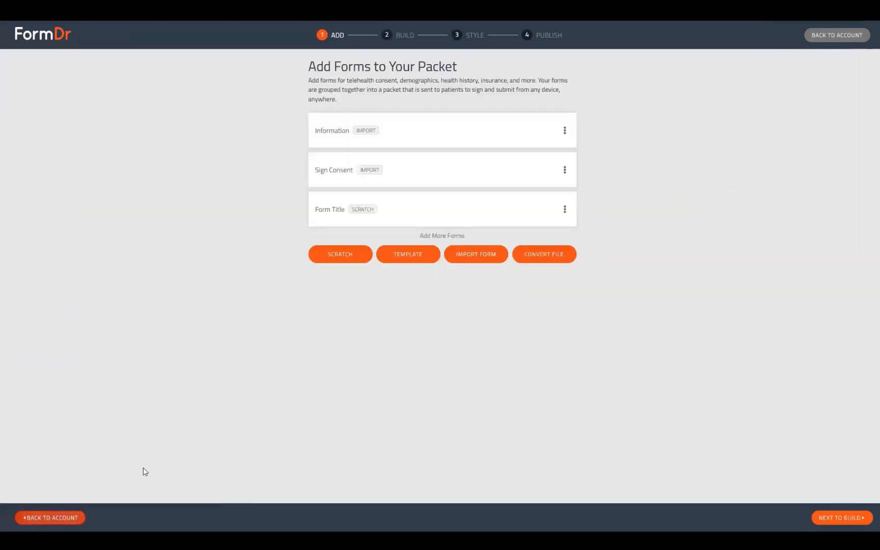
left_click(406, 254)
left_click(45, 179)
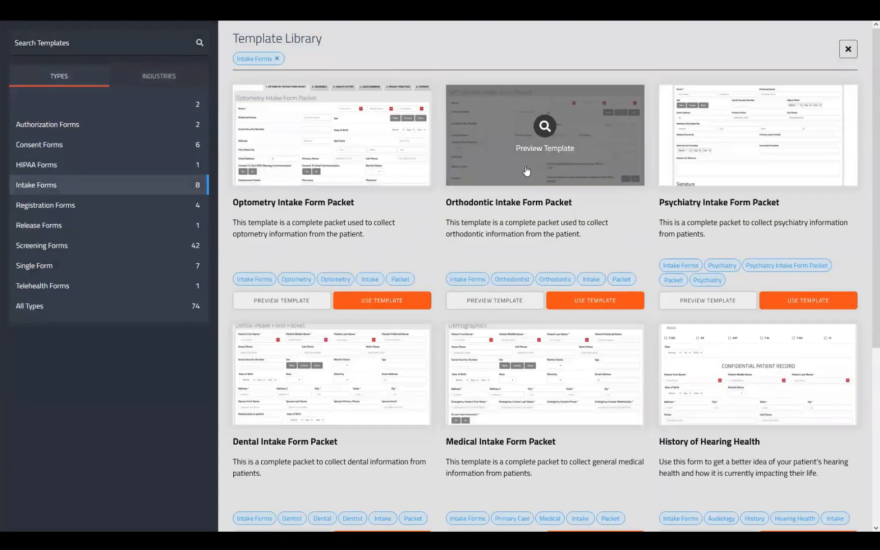
scroll(579, 191, "down", 5)
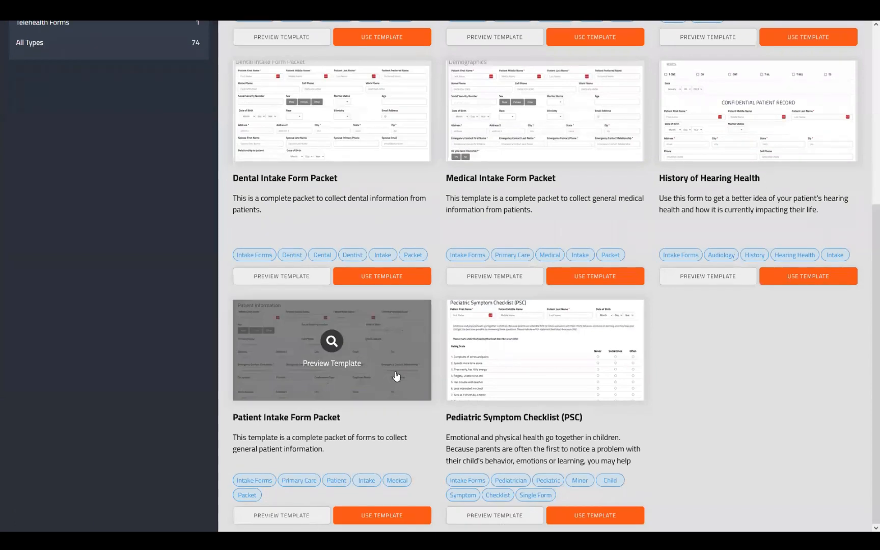
left_click(409, 350)
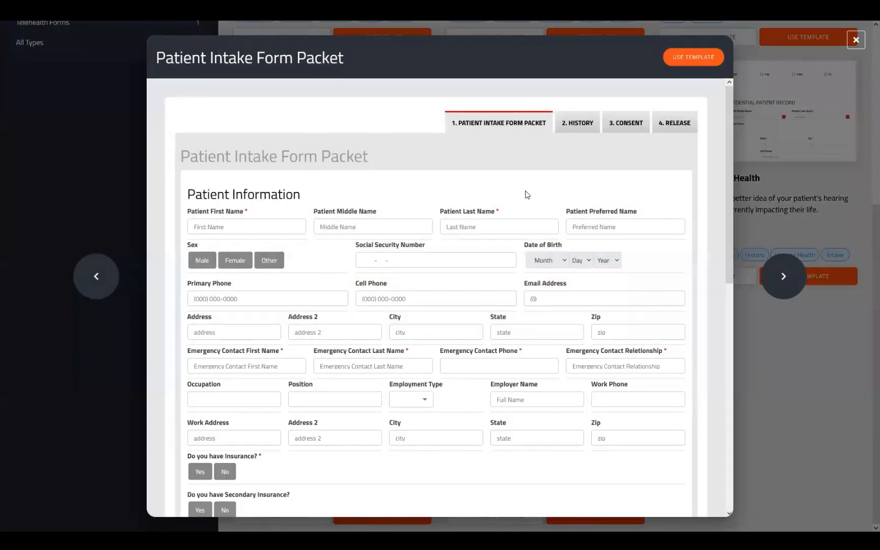
scroll(429, 338, "down", 4)
scroll(569, 237, "up", 3)
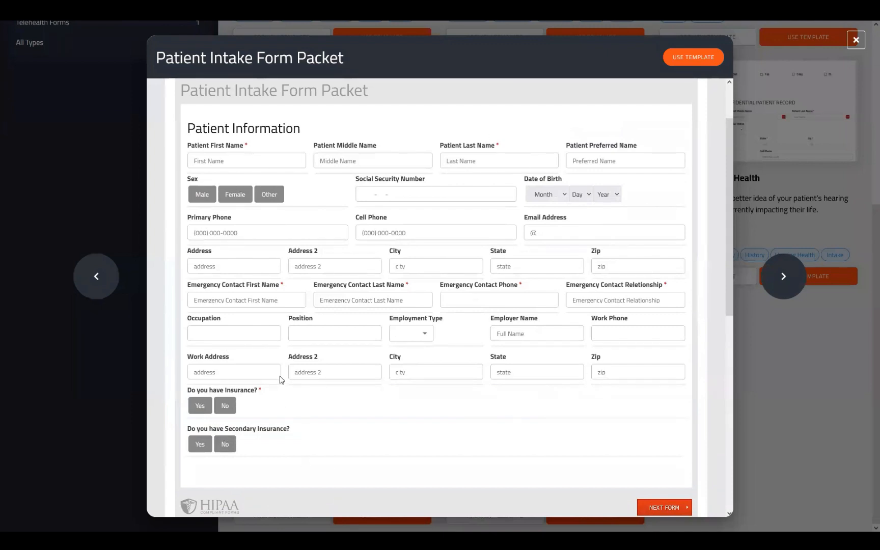
left_click(687, 60)
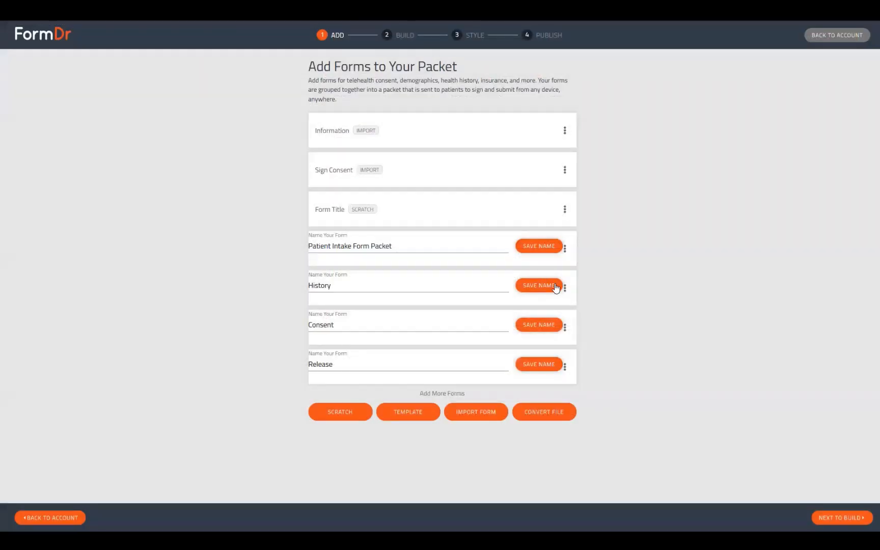
Save the names of the newly added Patient Intake Form Packet, History, Consent and Release forms.
left_click(543, 246)
left_click(542, 330)
left_click(538, 364)
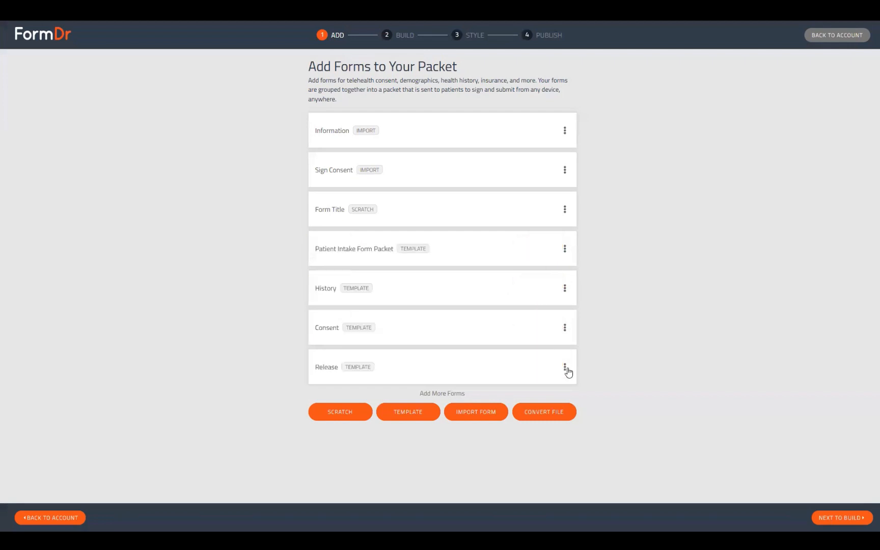
Delete the Release, Consent and History template forms from the packet.
left_click(565, 368)
left_click(590, 400)
left_click(512, 289)
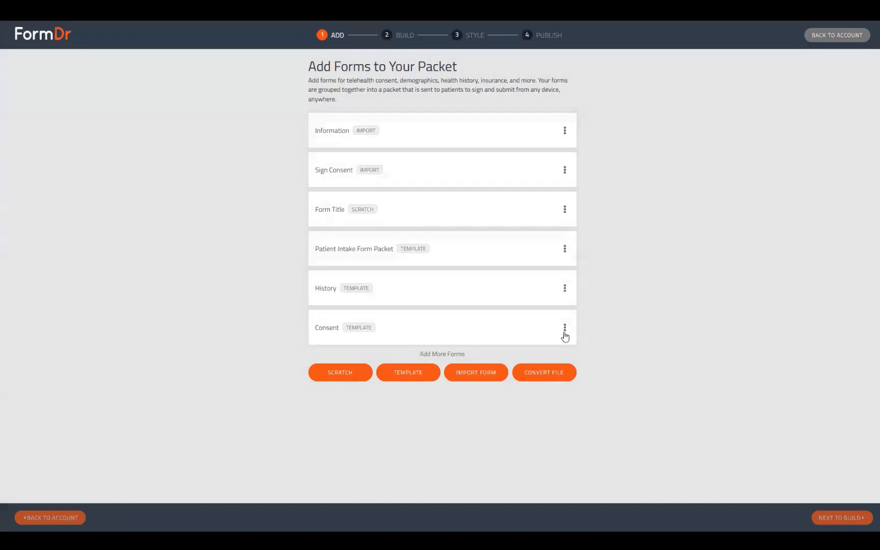
left_click(565, 327)
left_click(589, 361)
left_click(525, 289)
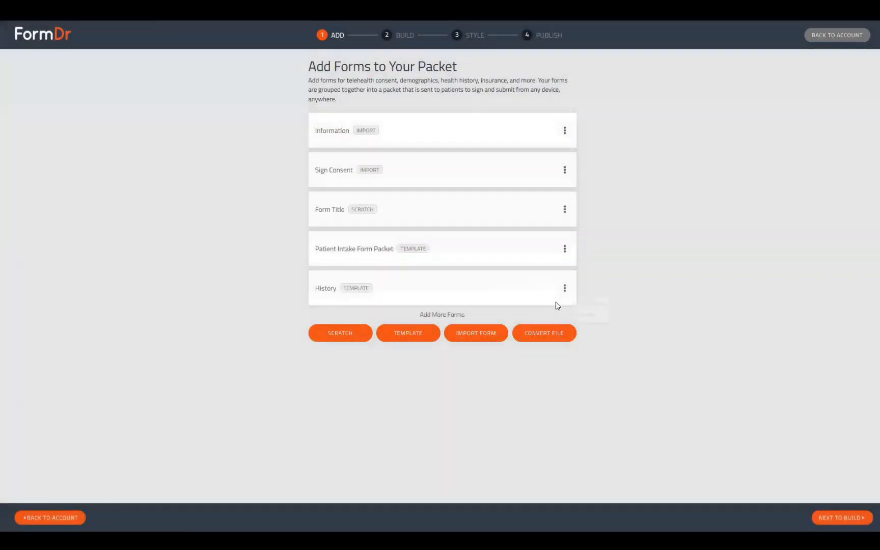
left_click(565, 288)
left_click(583, 321)
left_click(512, 289)
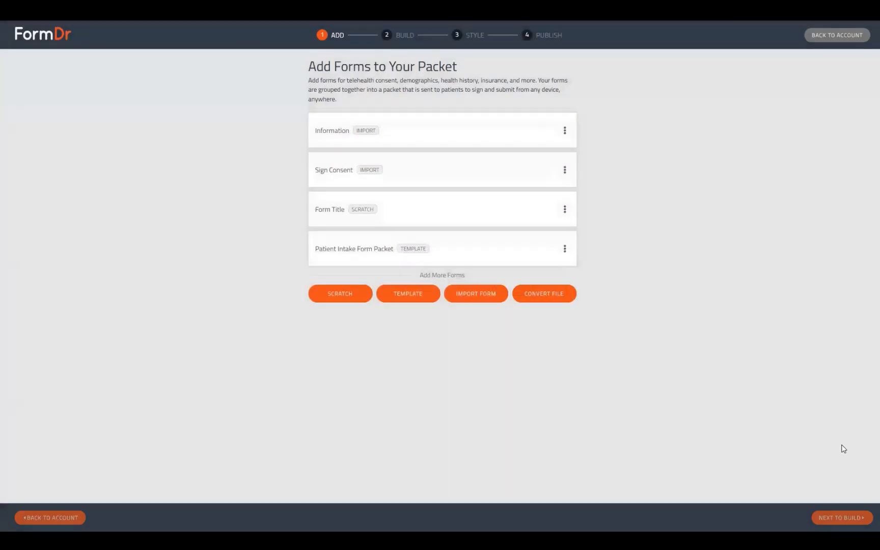
Go to the Build stage and delete the Occupation-to-Work Phone columns from the Patient Intake Form Packet form.
left_click(854, 518)
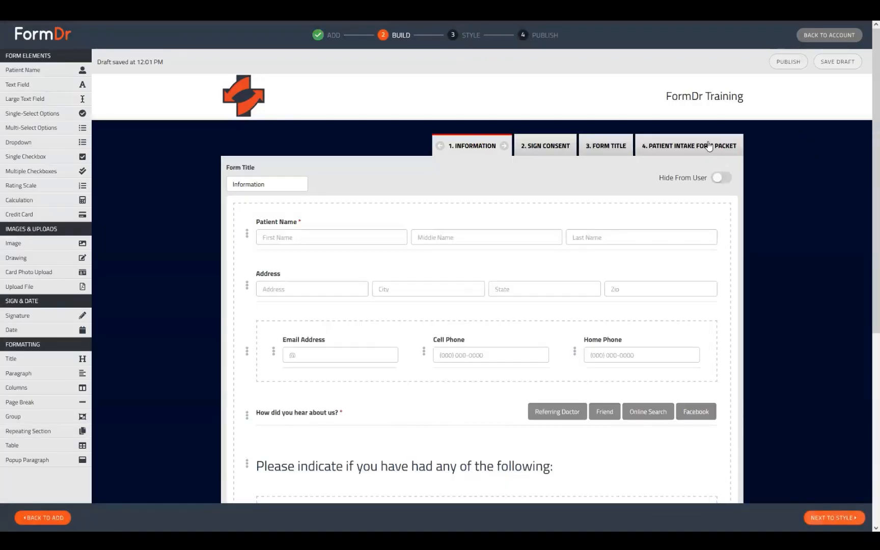
left_click(713, 147)
scroll(599, 268, "down", 5)
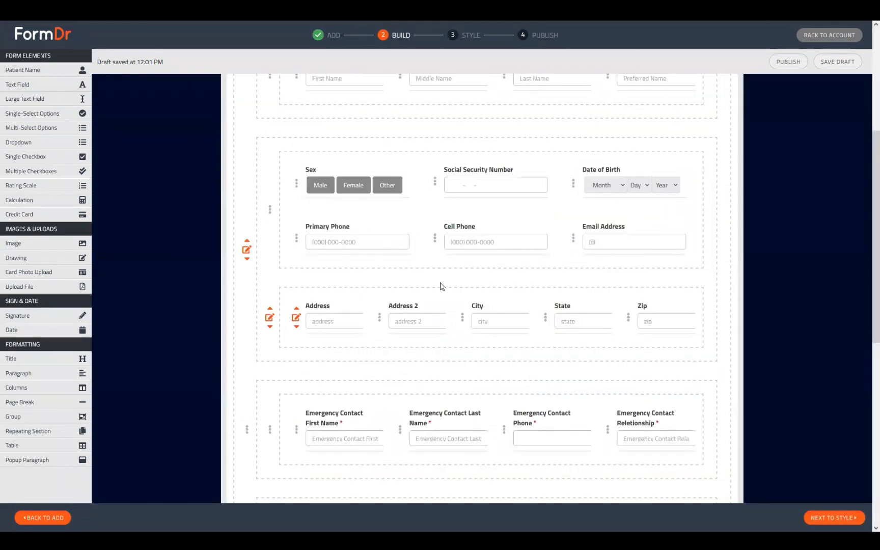
scroll(384, 348, "down", 2)
scroll(384, 348, "down", 4)
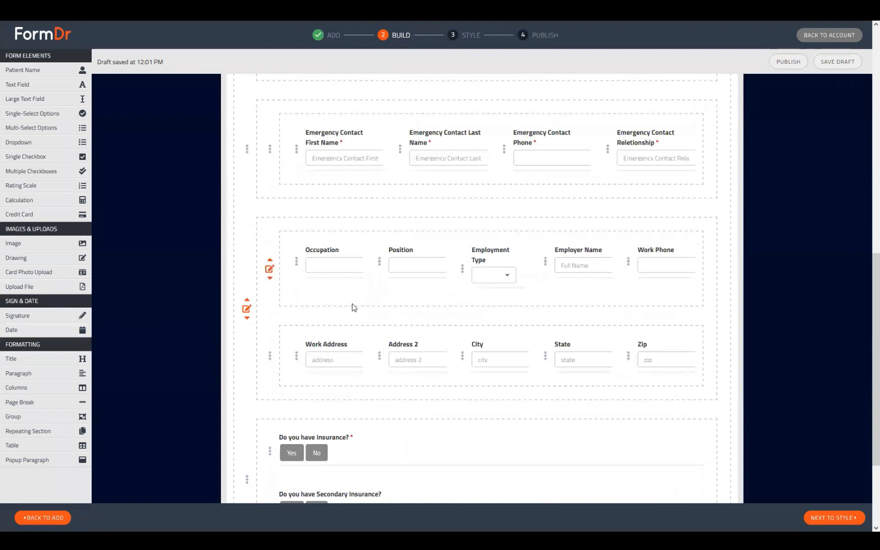
scroll(370, 376, "down", 2)
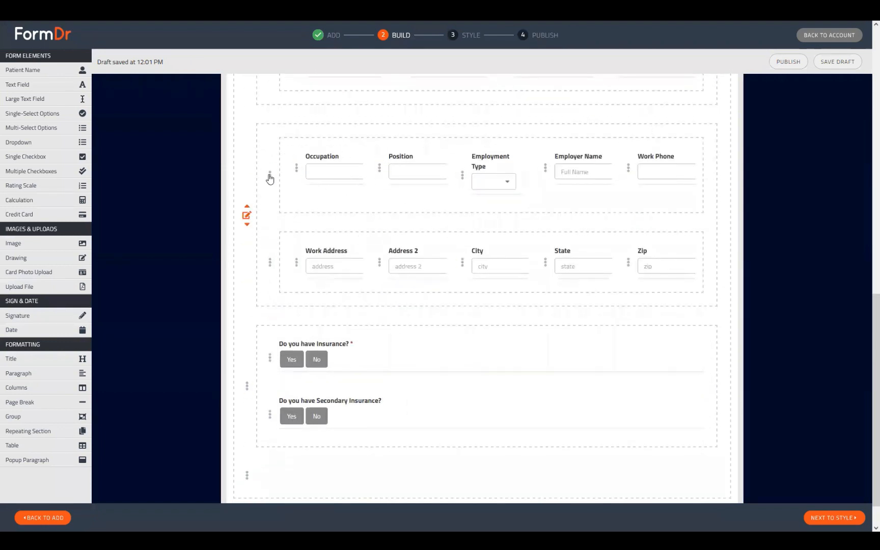
left_click(270, 177)
left_click(624, 232)
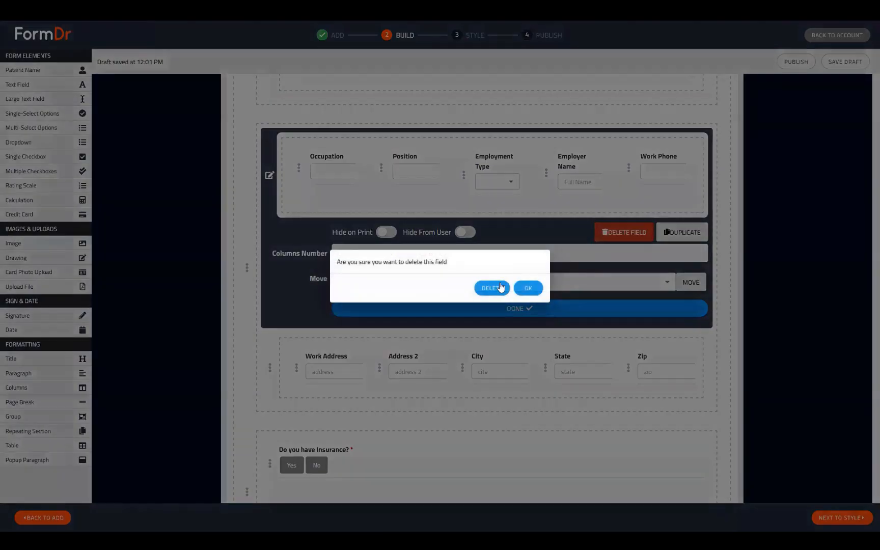
key("Return")
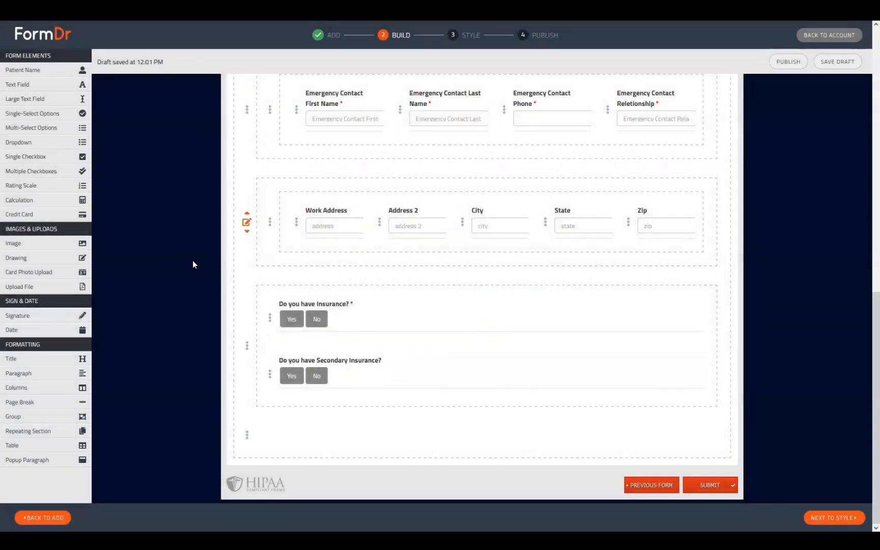
Try to delete the group that holds the Work Address fields from the patient intake form.
left_click(247, 222)
left_click(639, 285)
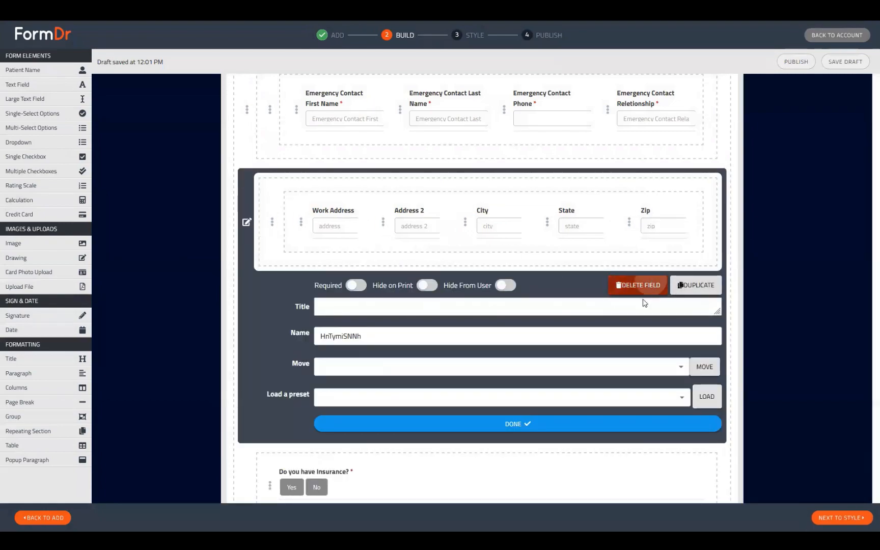
left_click(485, 289)
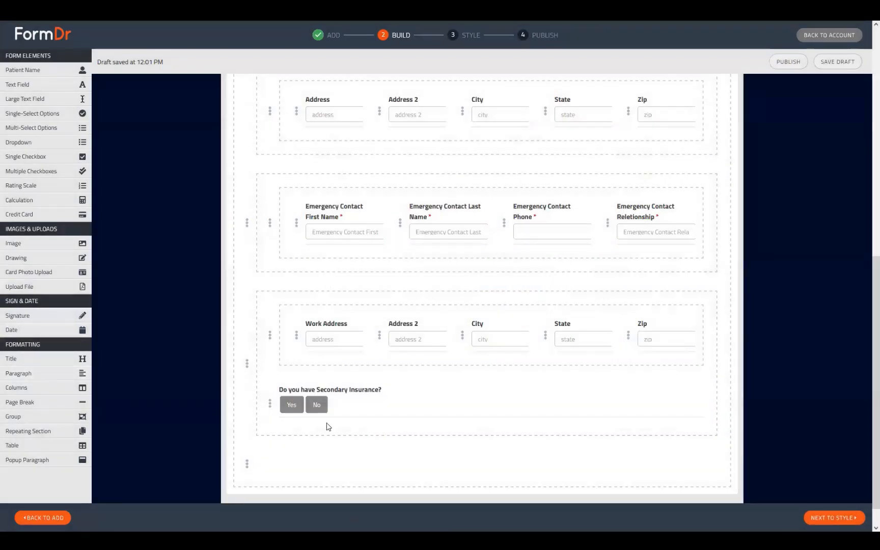
Look at the Social Security Number field's settings and close them without changes.
scroll(295, 326, "up", 6)
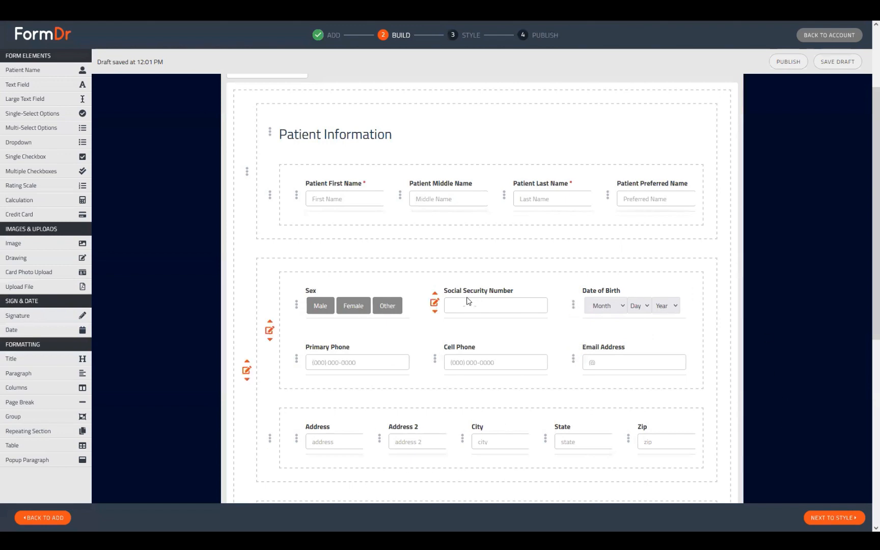
left_click(434, 302)
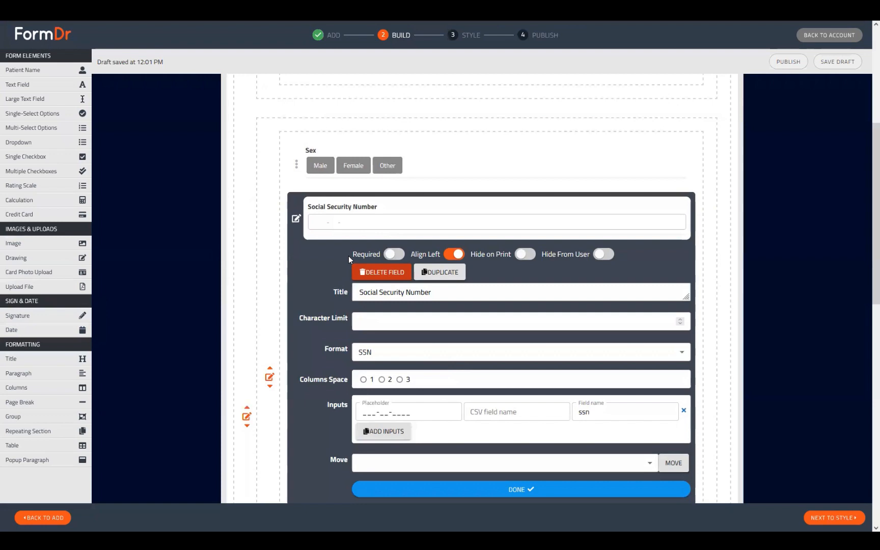
left_click(295, 219)
Open the Sign Consent form and remove the bold formatting from "I understand that I have" in item 3 of the signing paragraph.
scroll(435, 341, "up", 5)
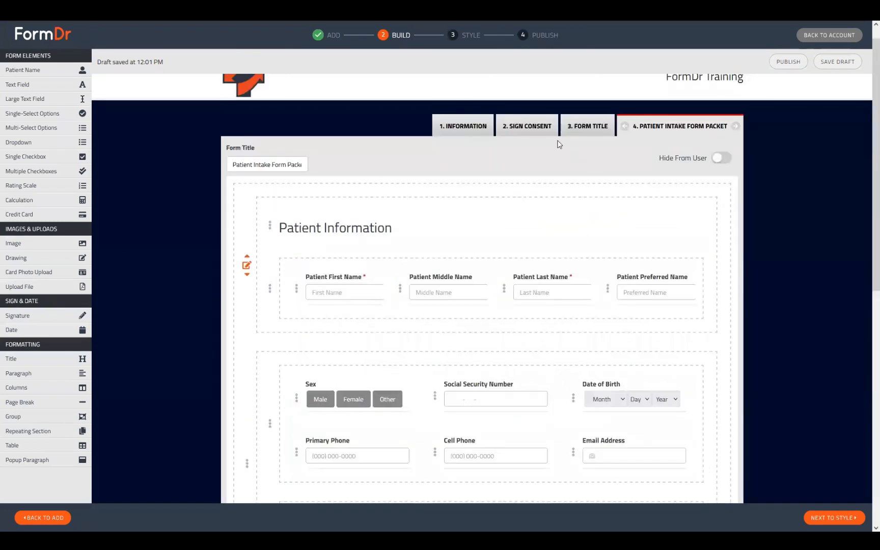
left_click(535, 127)
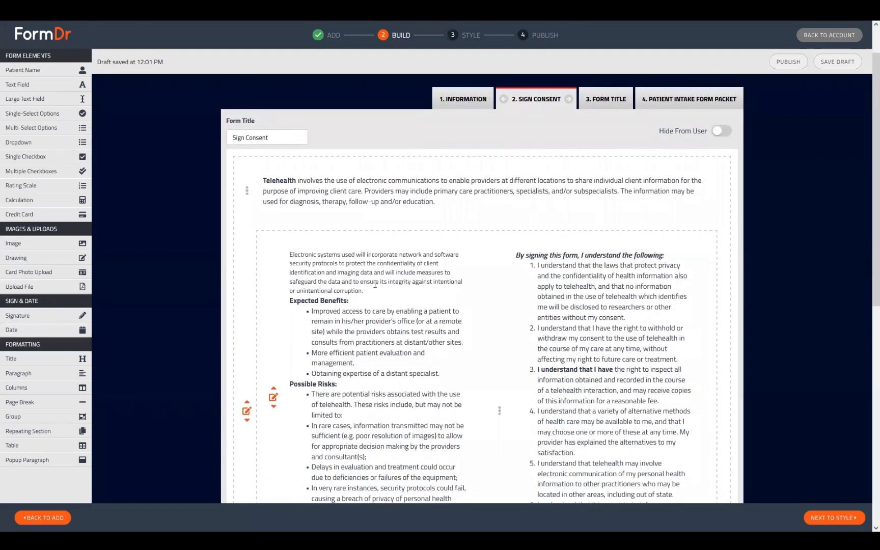
scroll(592, 235, "down", 3)
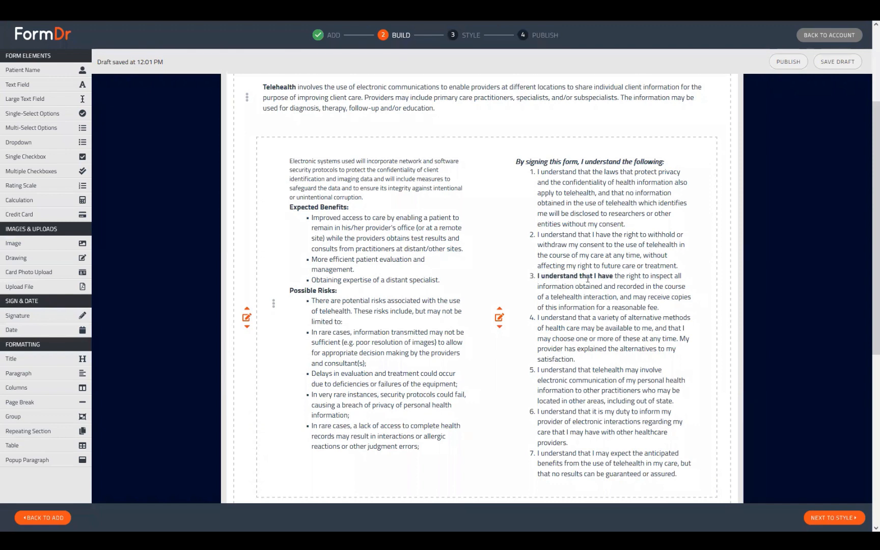
left_click(499, 318)
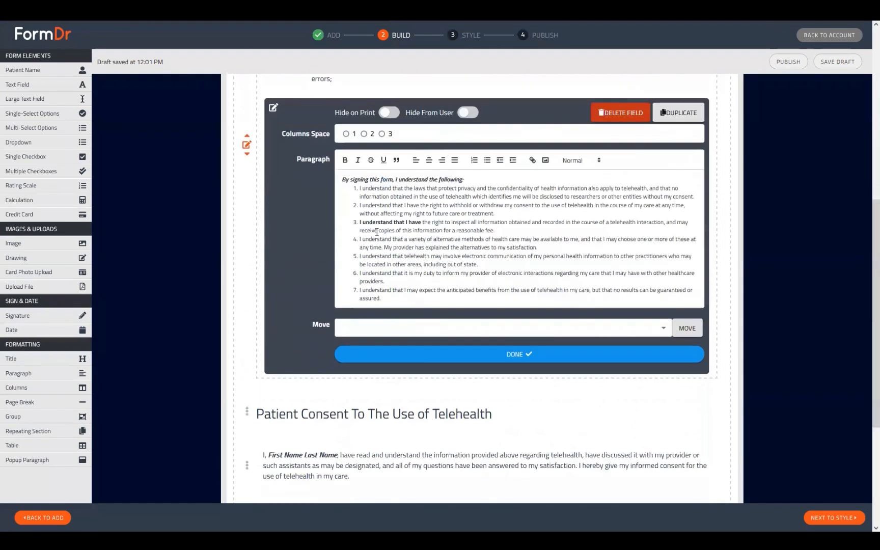
left_click_drag(414, 214, 352, 215)
left_click(346, 153)
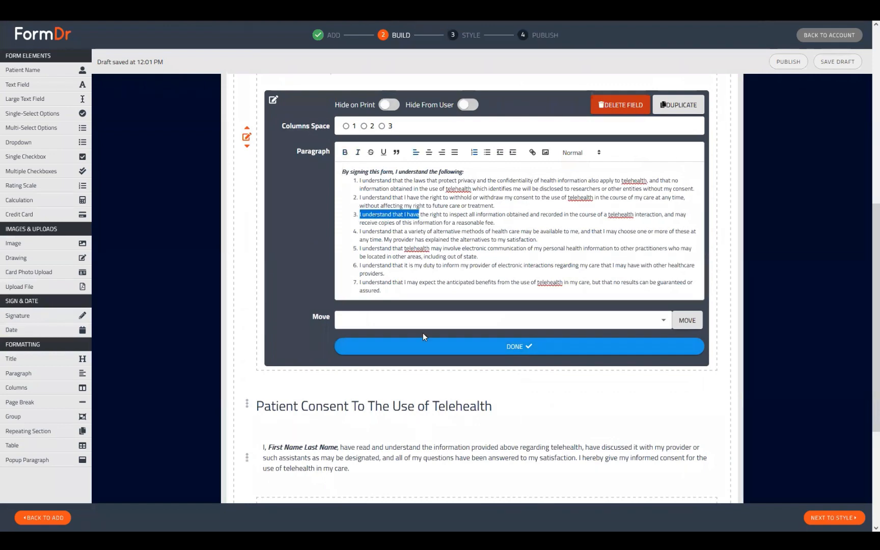
left_click(429, 345)
Swap the two paragraph columns of the telehealth consent and restore their original order.
scroll(560, 263, "up", 1)
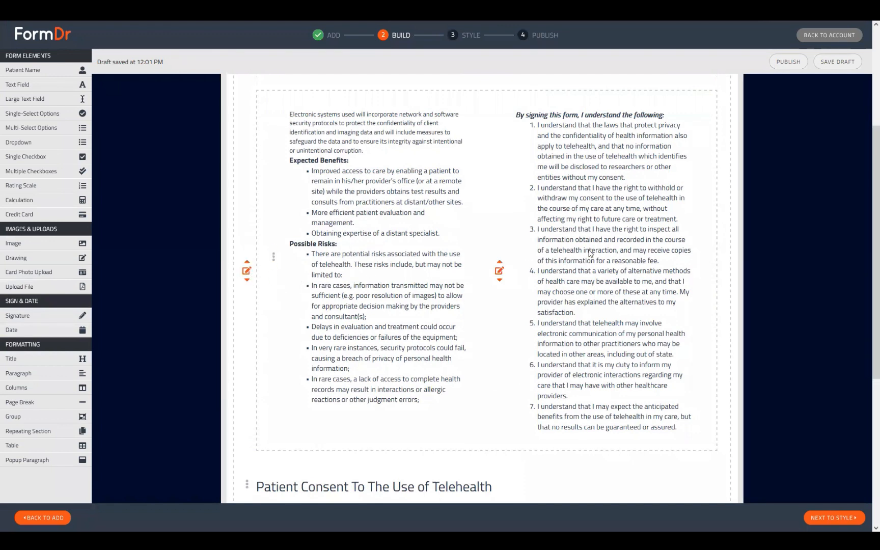
left_click_drag(590, 253, 482, 187)
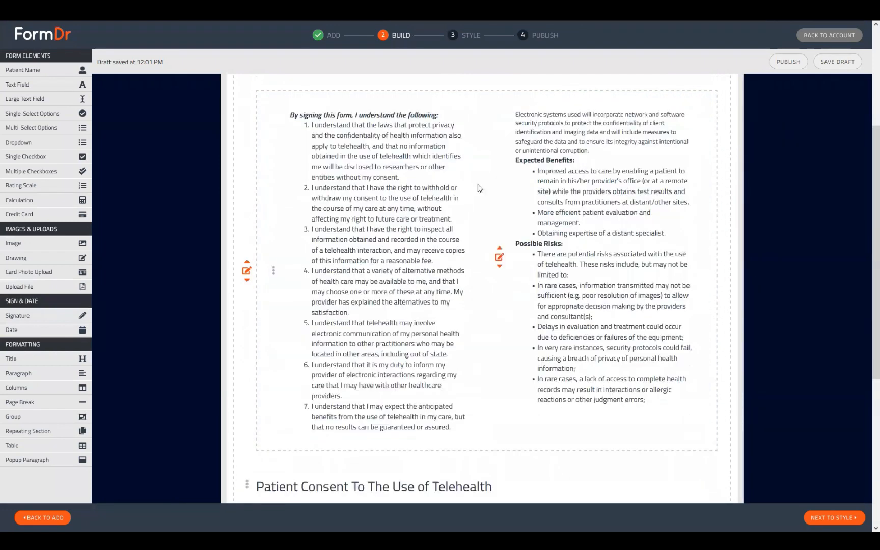
left_click(499, 248)
In the Patient Intake Form Packet, add a text field as a conditional field under the Male option of the Sex field.
scroll(593, 314, "up", 5)
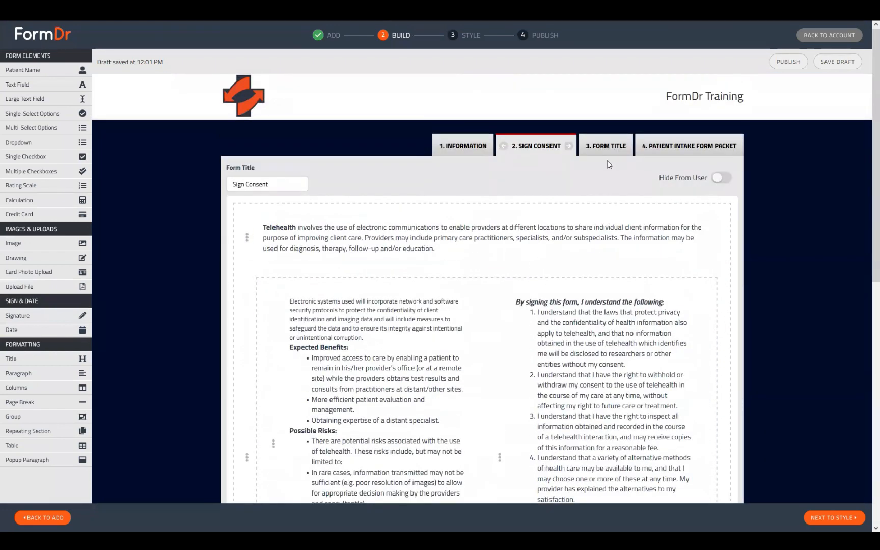
left_click(675, 150)
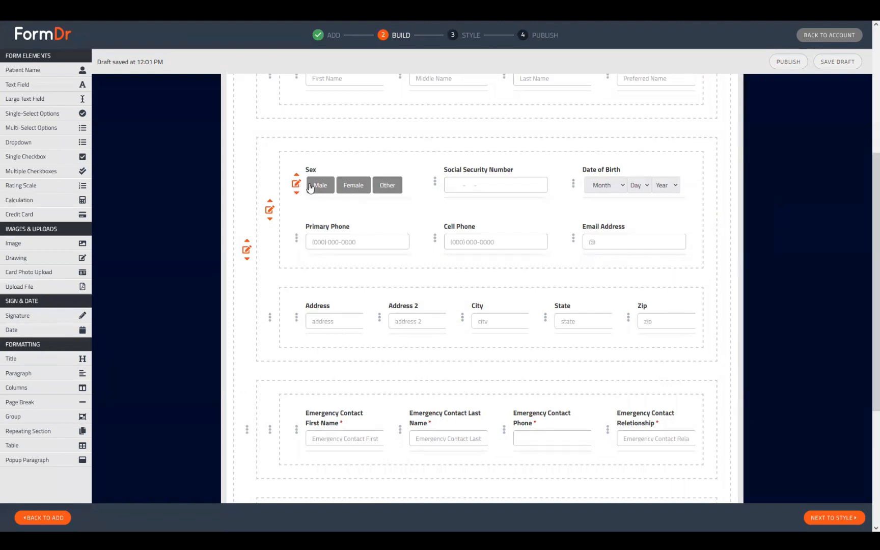
left_click(296, 184)
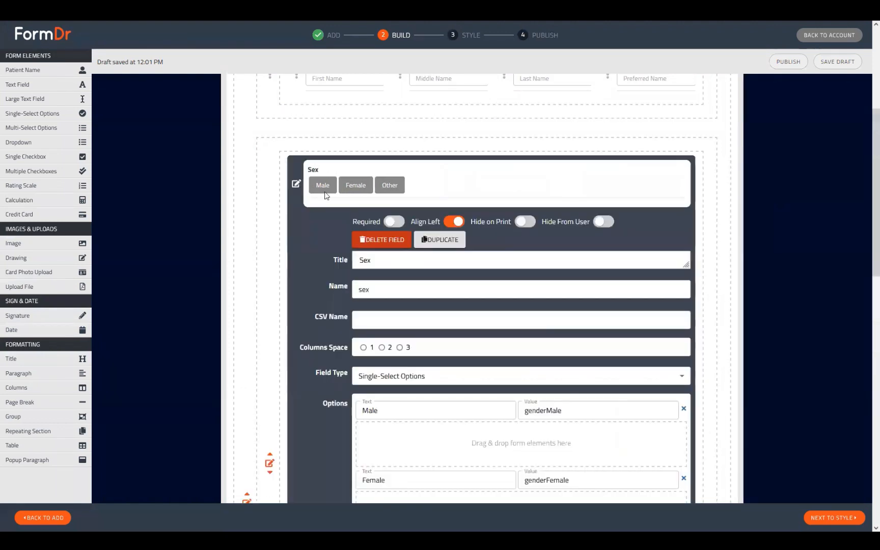
scroll(375, 222, "down", 3)
scroll(458, 229, "down", 2)
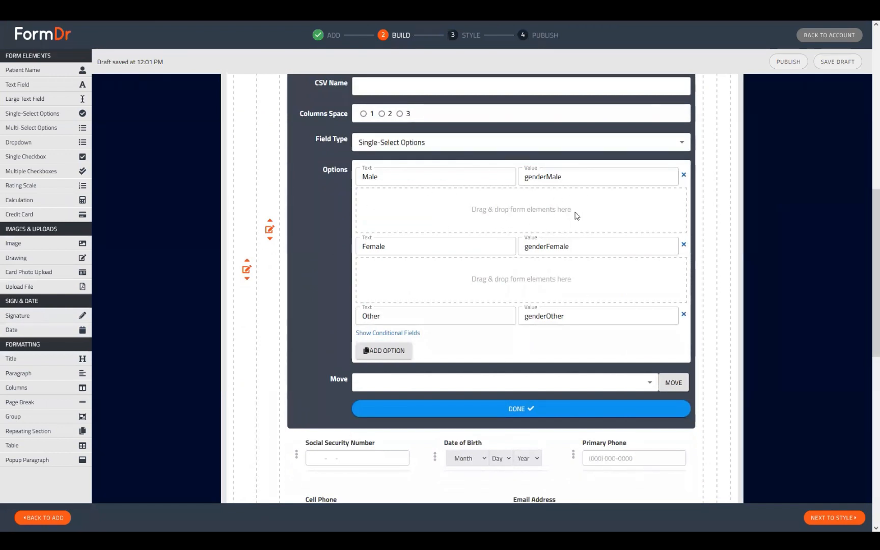
left_click_drag(18, 85, 426, 129)
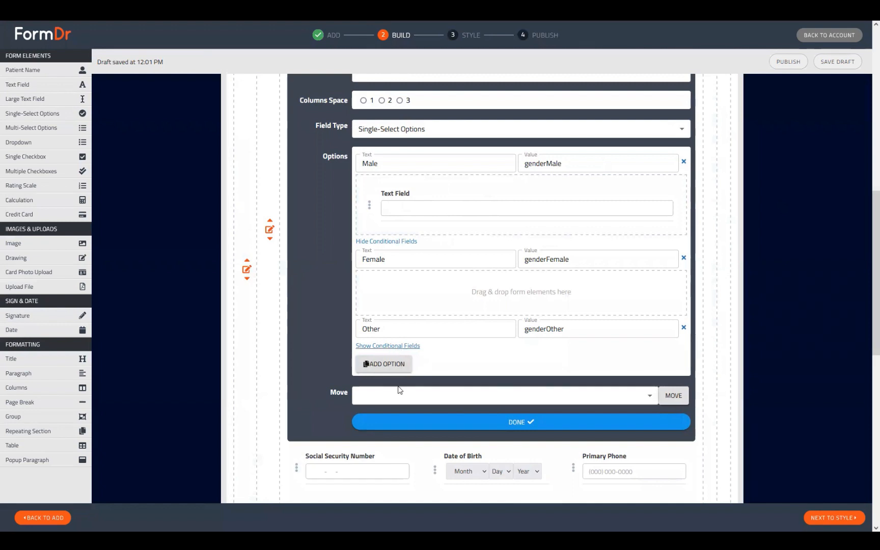
Show the conditional fields of the Sex field's Other option and close the field's settings.
left_click(398, 346)
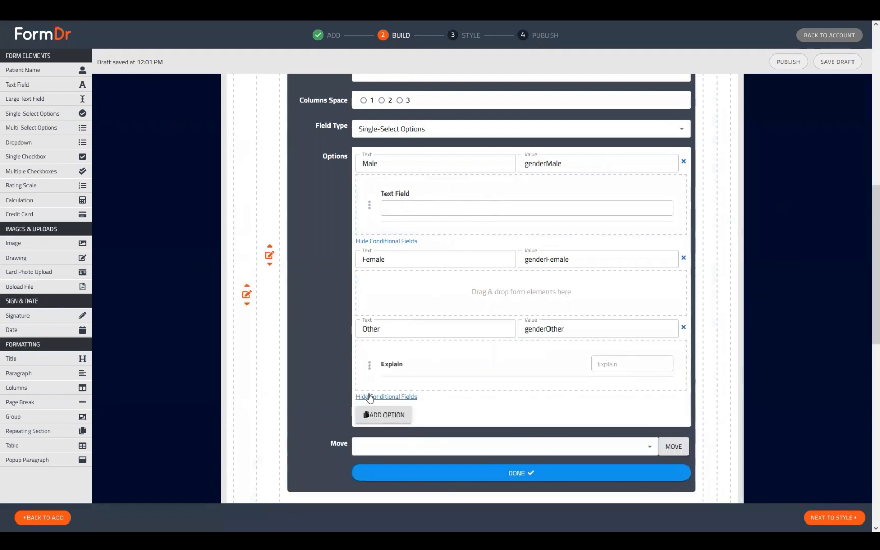
scroll(322, 172, "up", 5)
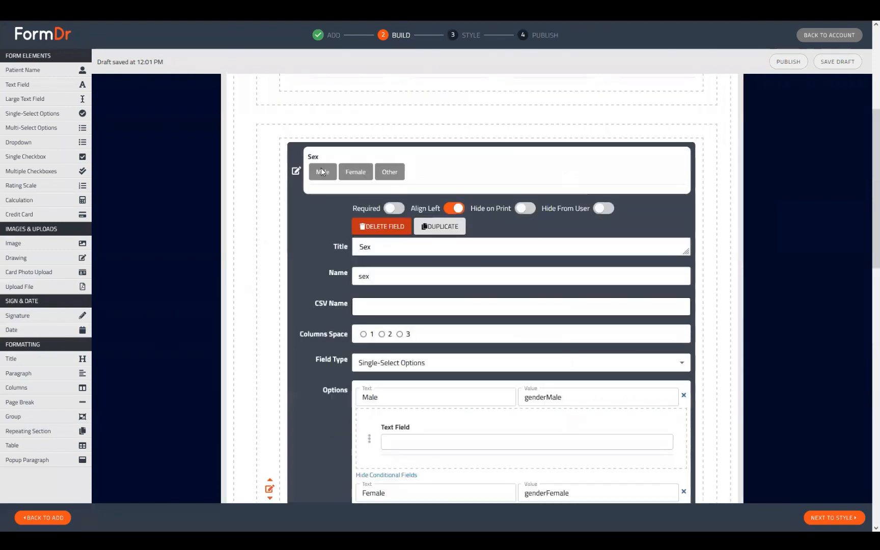
left_click(296, 171)
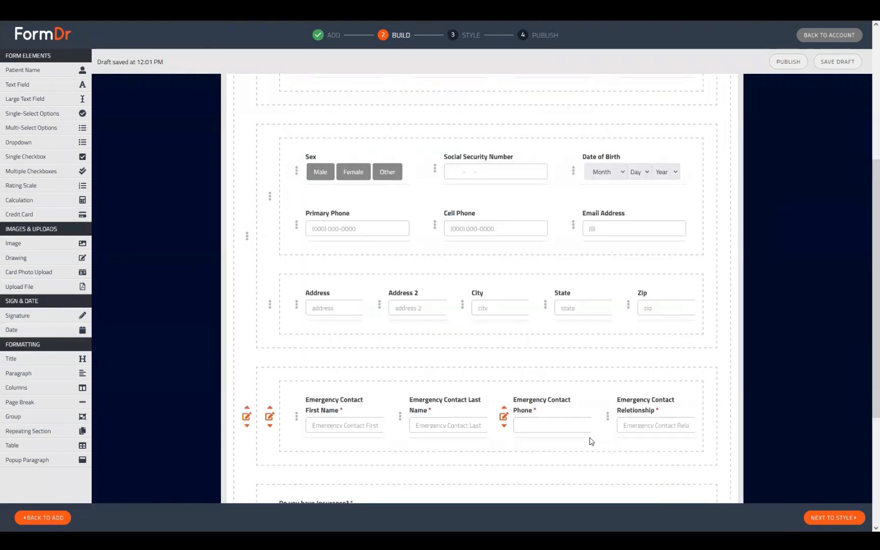
Publish the packet, save its name as FormDr Training and return to the account.
left_click(847, 520)
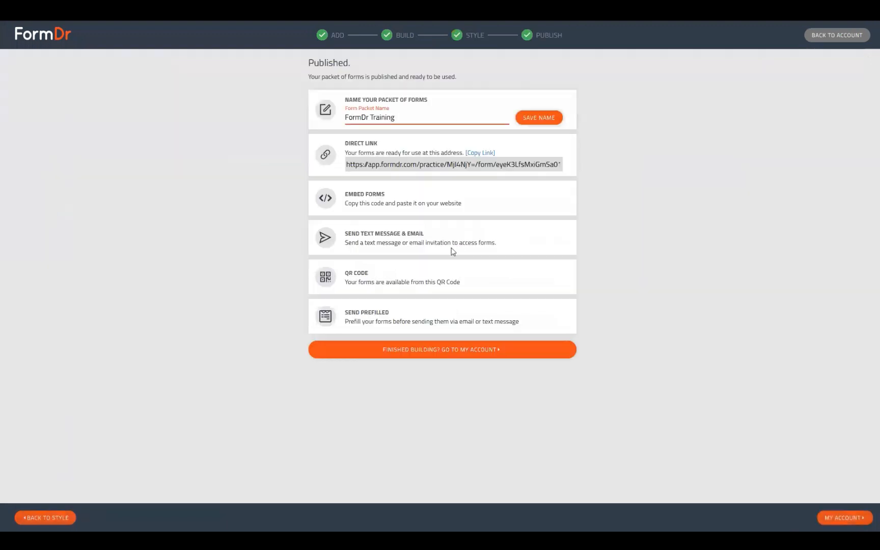
left_click(539, 117)
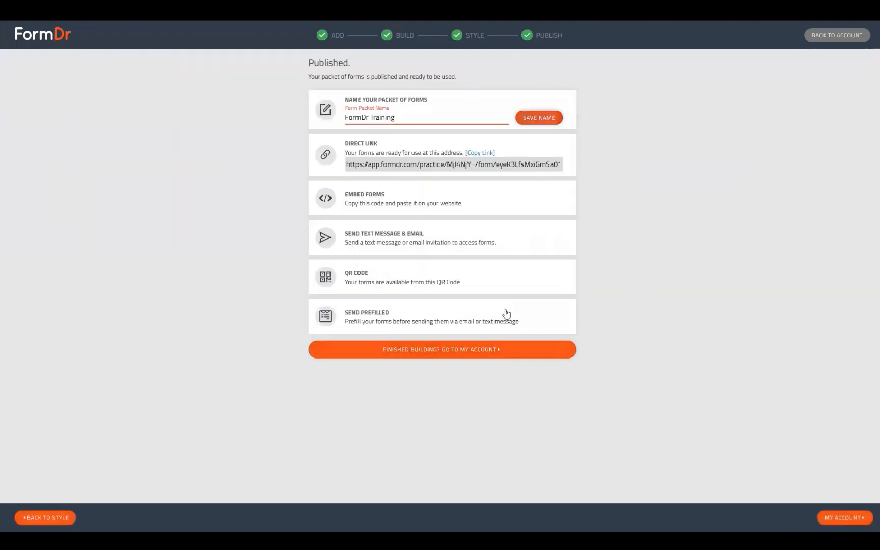
left_click(463, 346)
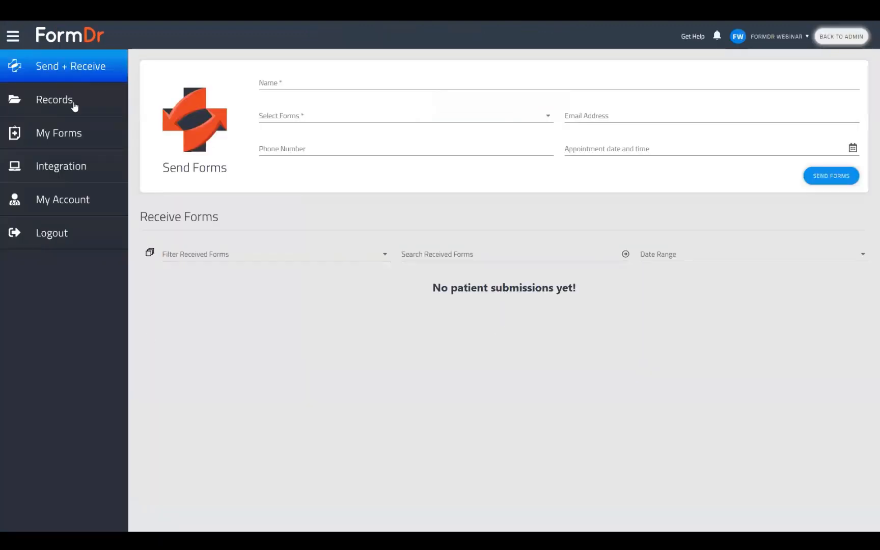